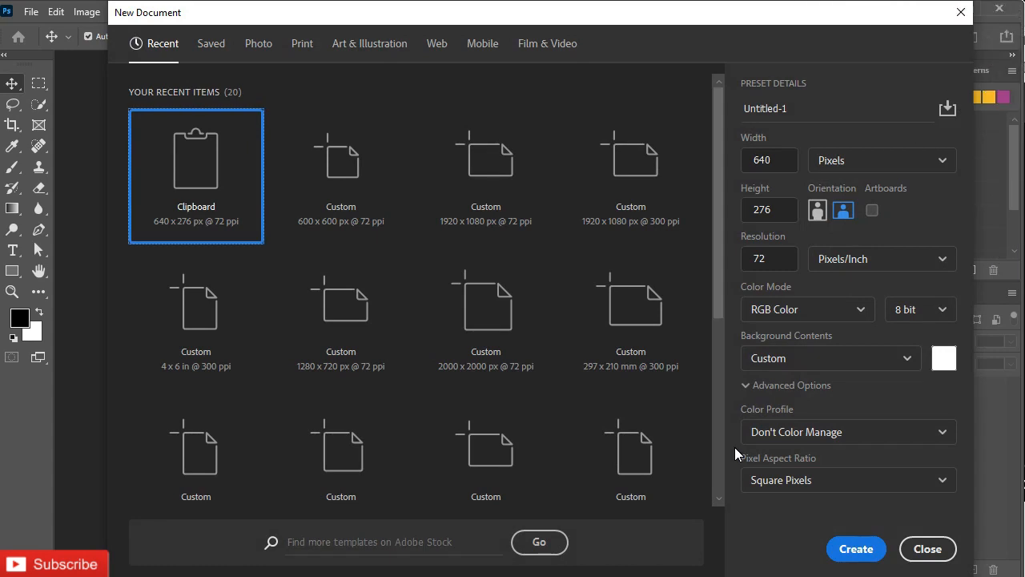
- Create a new document named "food banner design" with a width and height of 2000 pixels
click(806, 107)
key(ctrl+a)
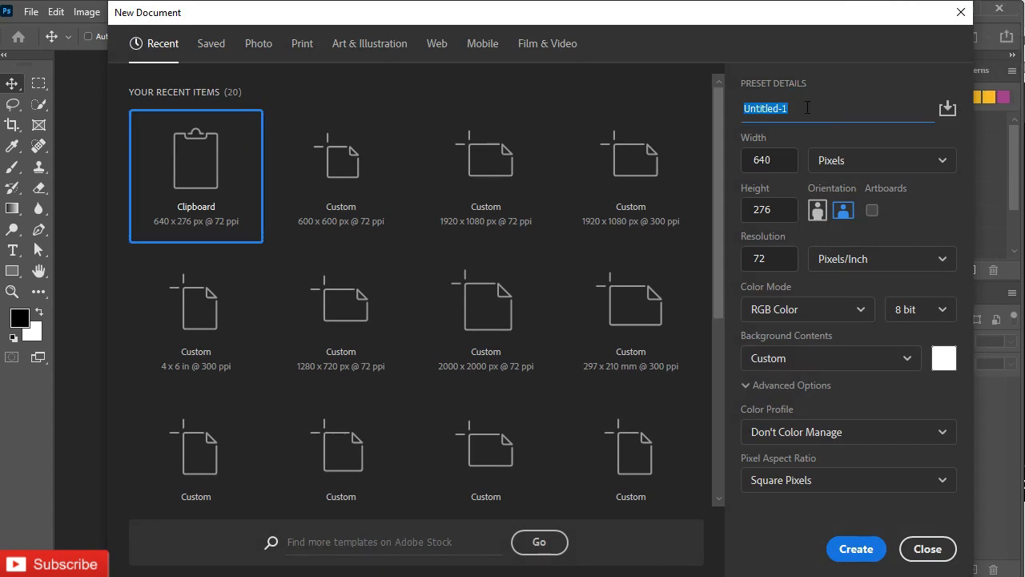
text(food banner design)
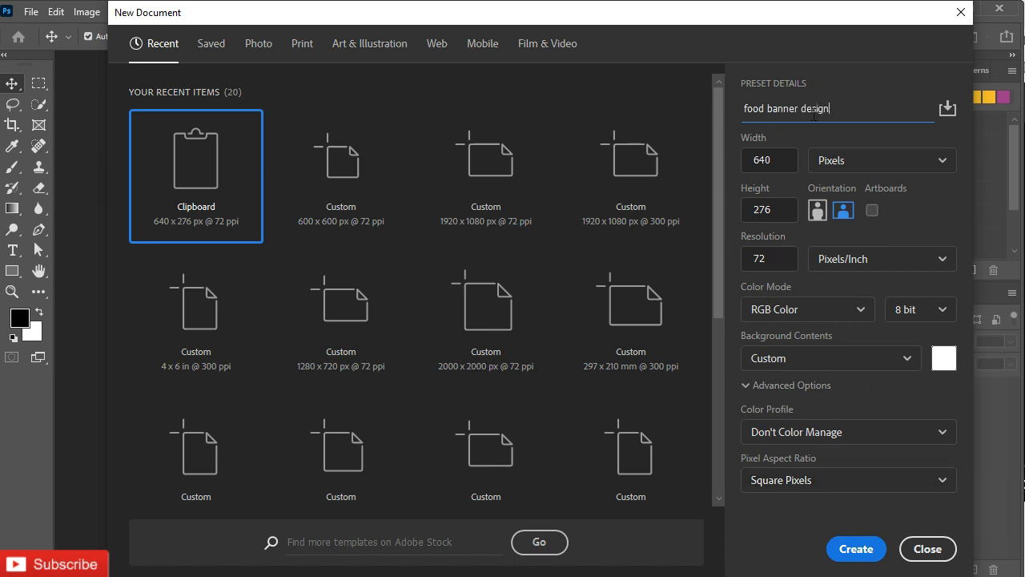
click(785, 160)
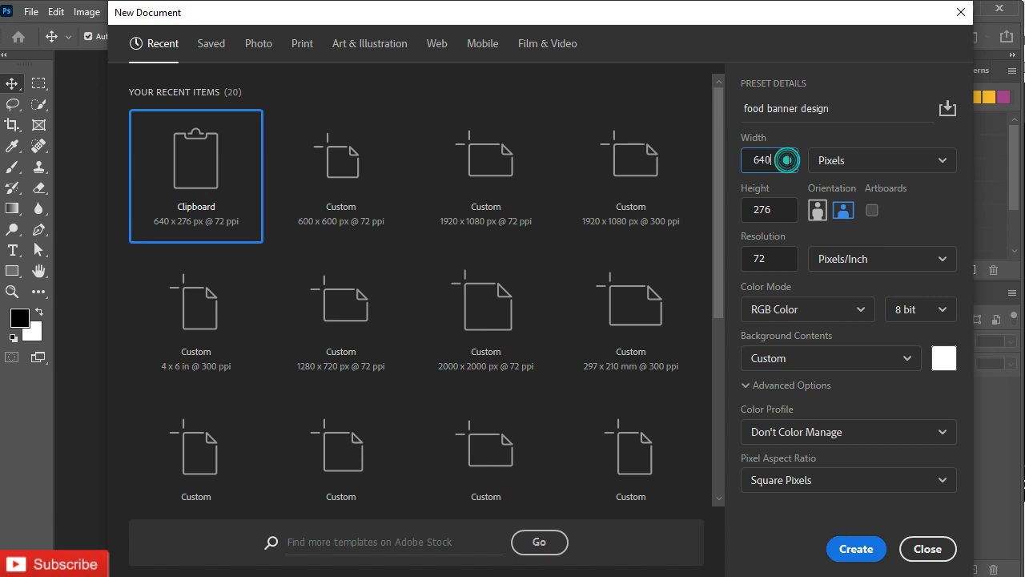
text(2000)
click(781, 212)
text(20)
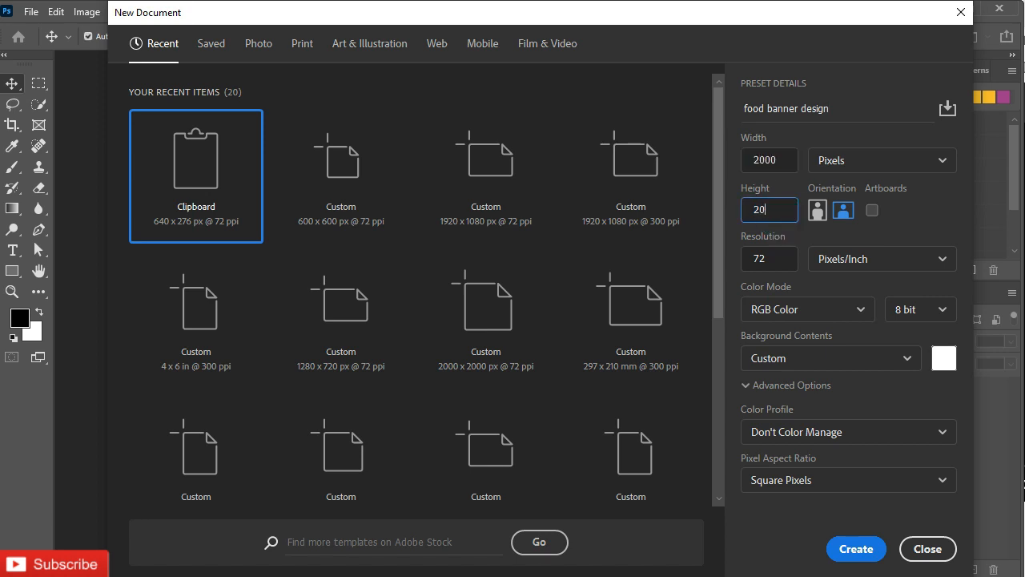
text(00)
click(854, 548)
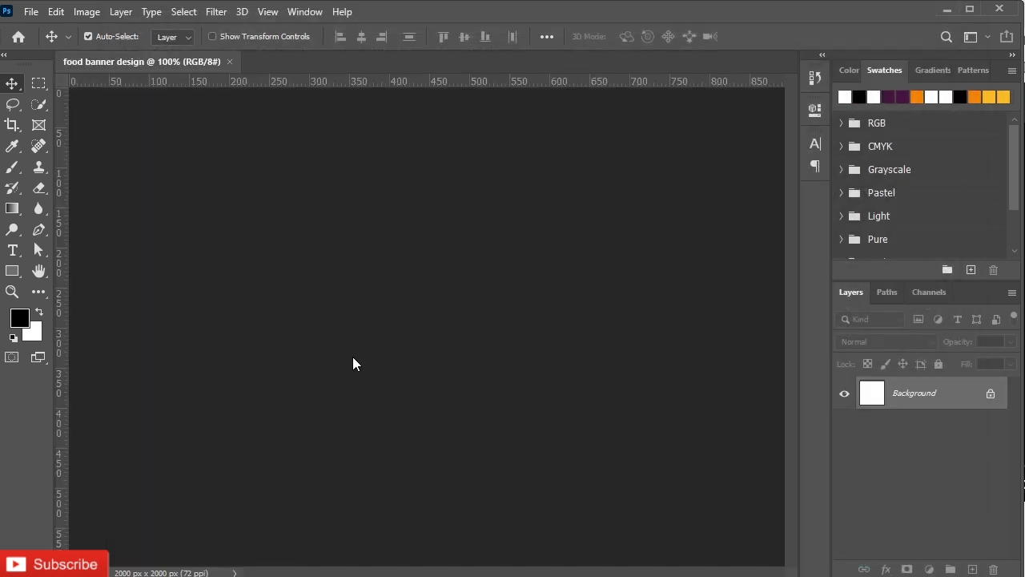
- Unlock the background layer and give it a Color Overlay in dark navy (#102332)
key(ctrl+plus)
key(ctrl+plus)
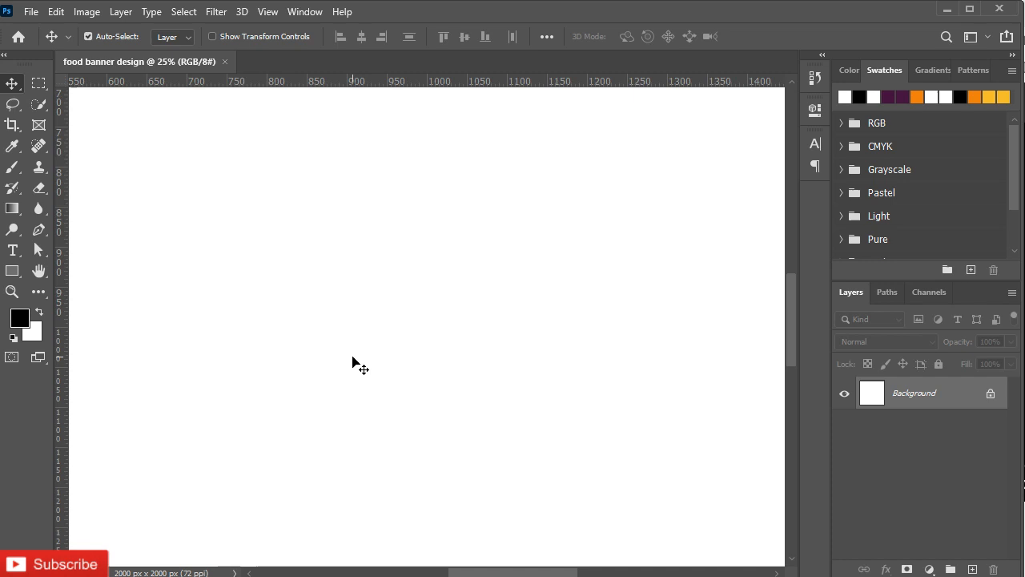
key(ctrl+0)
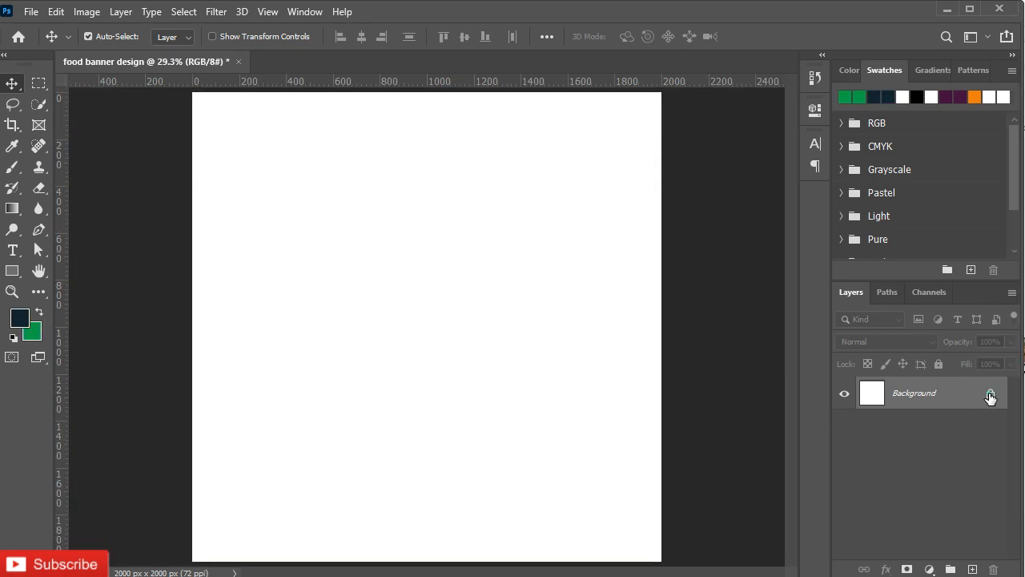
click(990, 393)
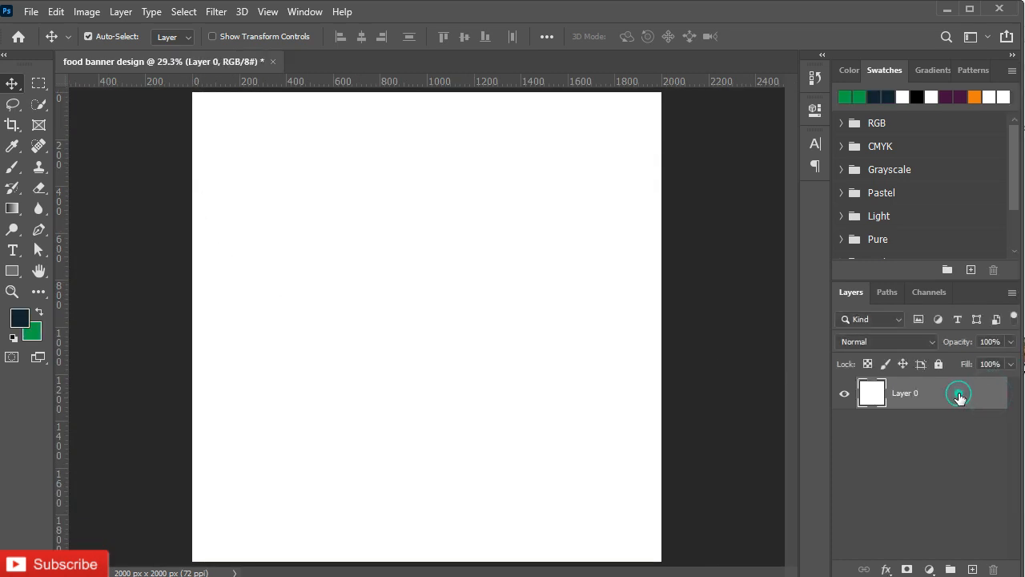
double_click(899, 394)
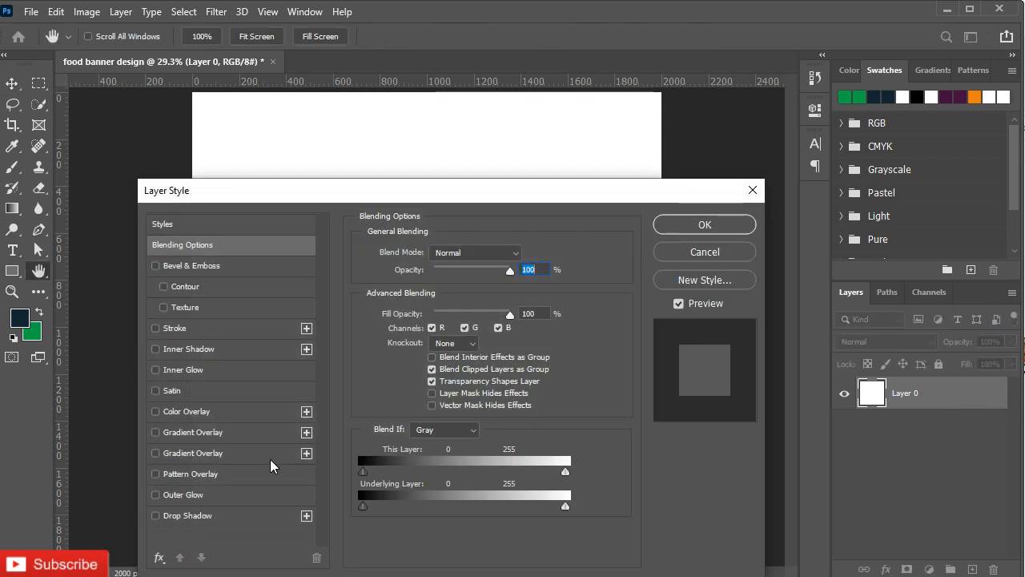
click(195, 412)
click(24, 318)
click(524, 253)
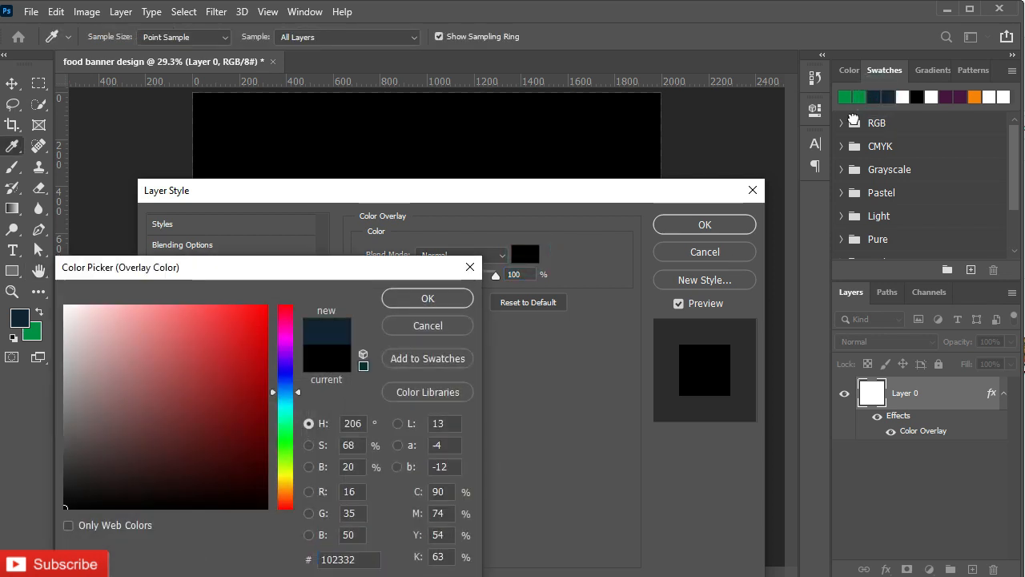
click(881, 95)
click(427, 298)
click(704, 226)
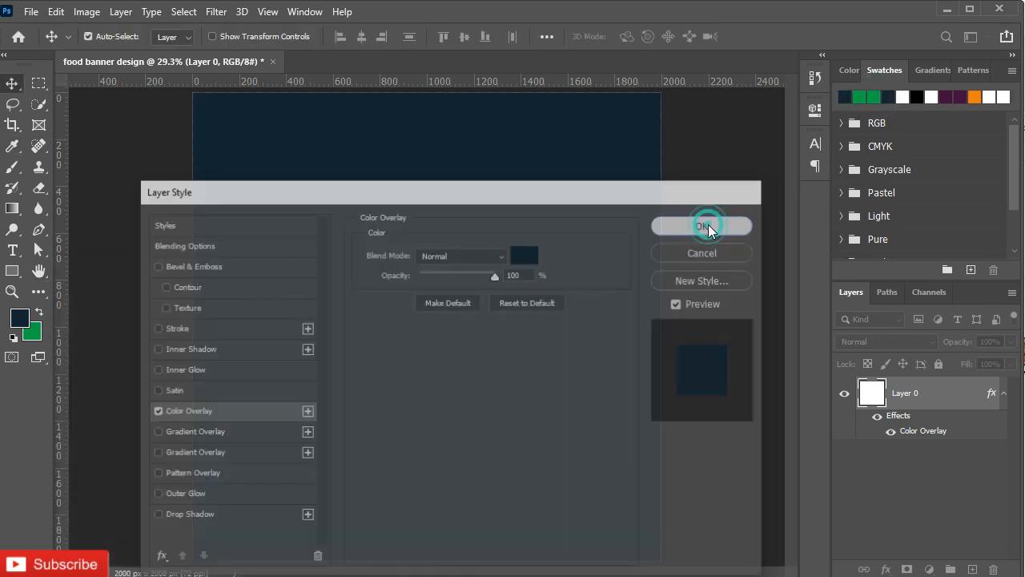
click(1004, 393)
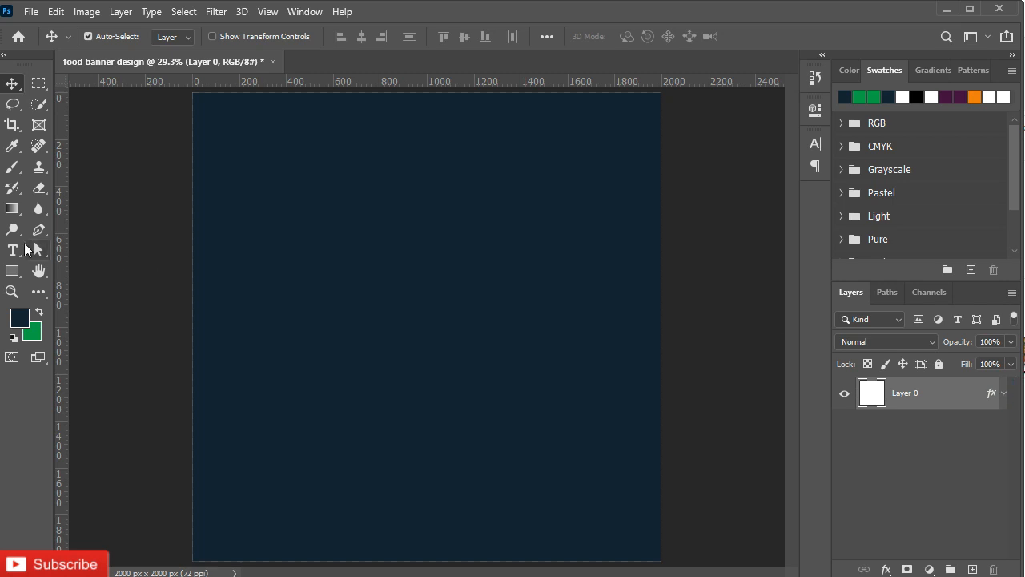
- Create a rectangle shape 1000 px wide and 2000 px high and fill it with green
click(16, 272)
click(134, 270)
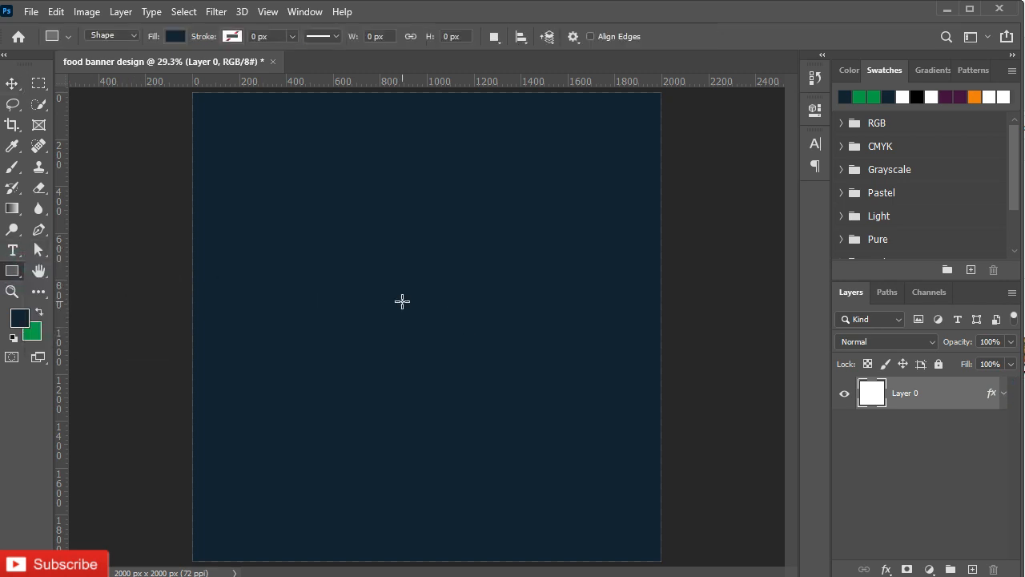
click(378, 241)
text(1000)
click(612, 171)
text(2000)
click(519, 229)
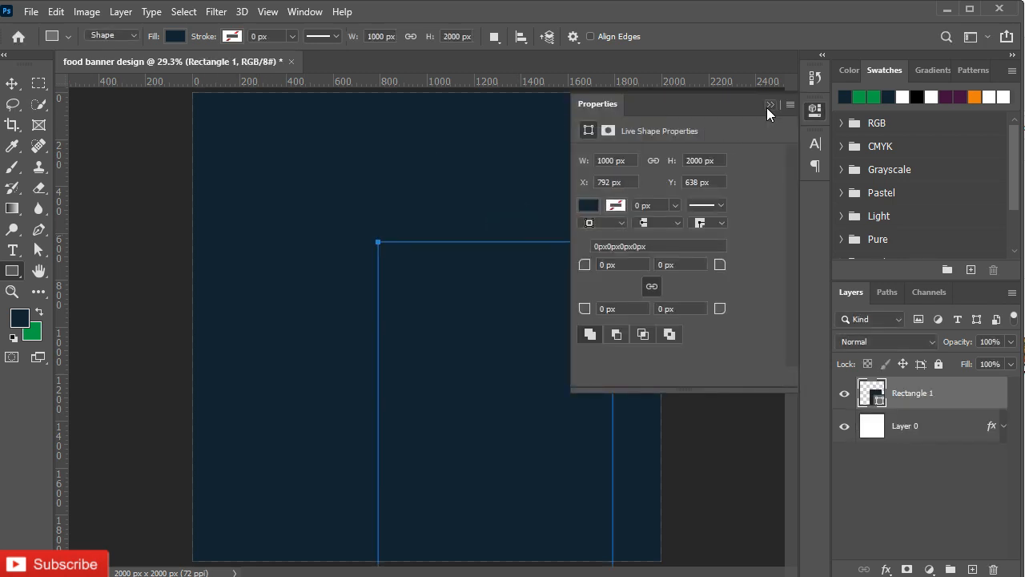
click(591, 211)
click(605, 290)
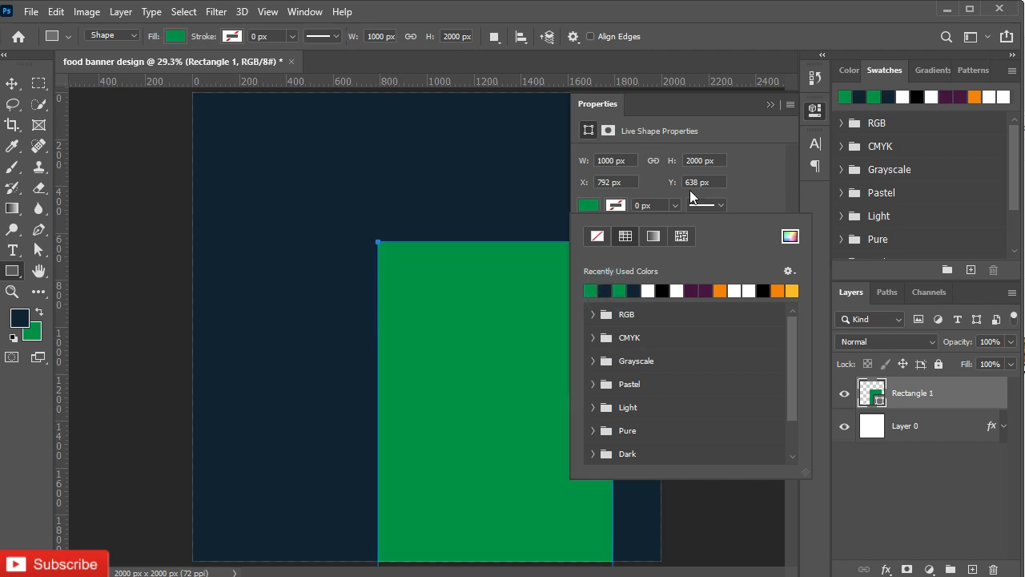
click(770, 105)
- Align the green rectangle to the canvas's vertical centre and right edge, then clear the selection
key(v)
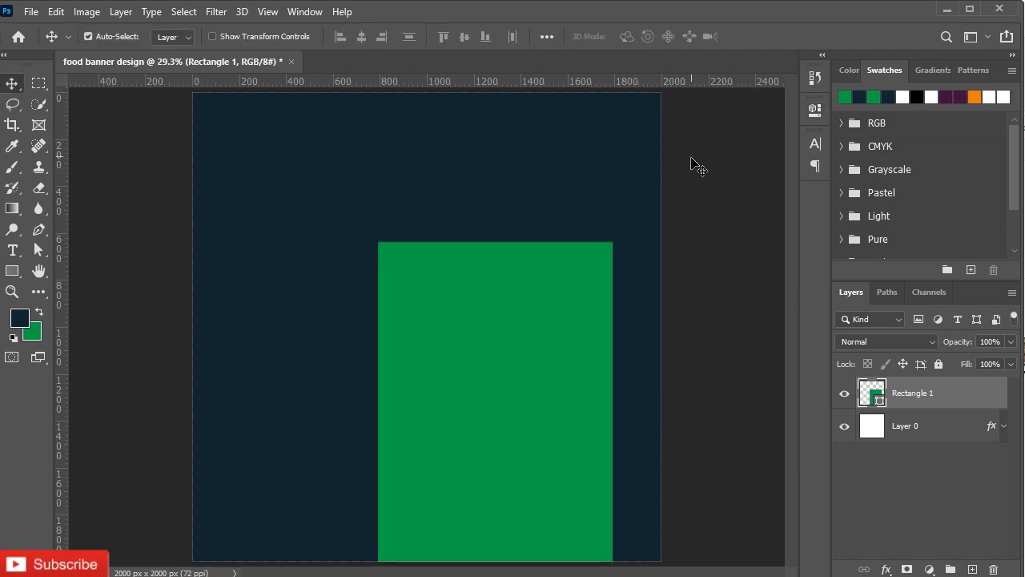
ctrl+click(863, 433)
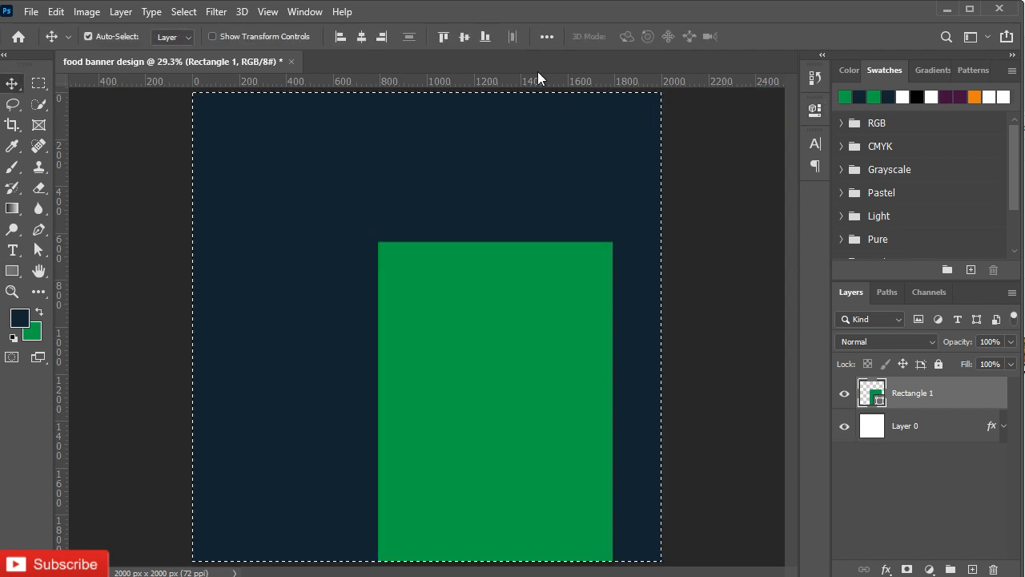
click(469, 39)
click(381, 36)
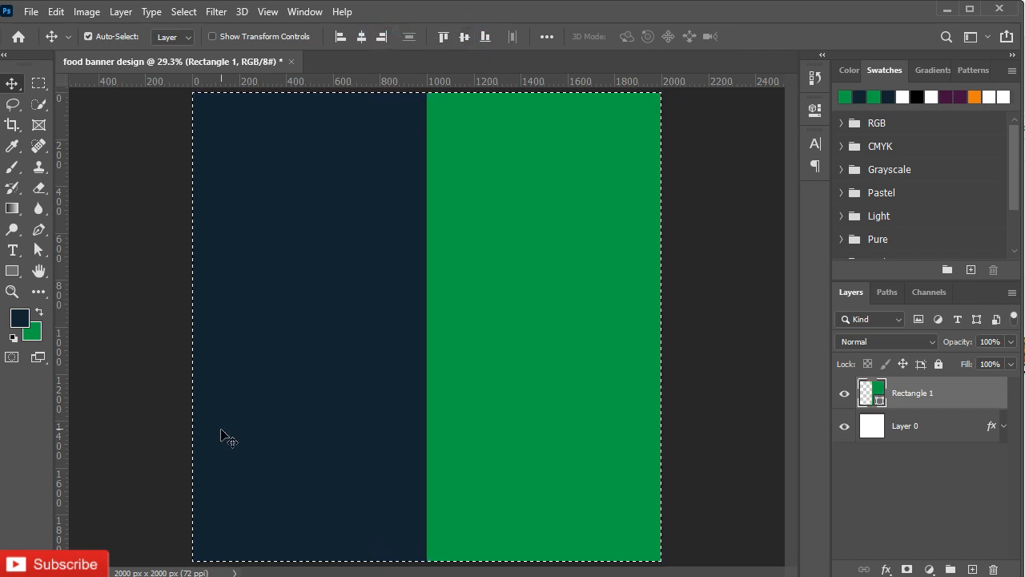
key(ctrl+d)
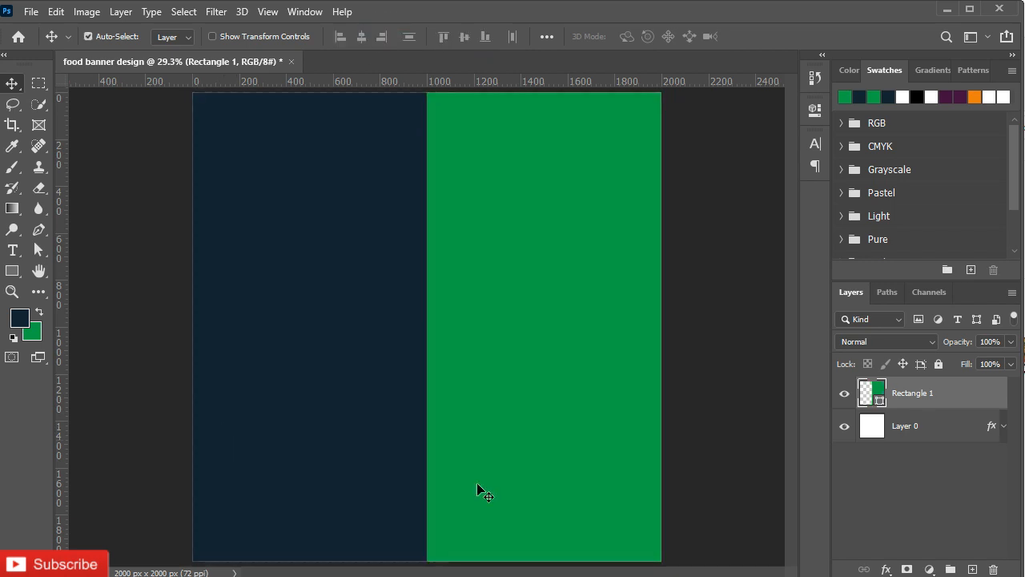
- Duplicate the green rectangle layer and set the copy's fill to none
key(j)
click(960, 398)
key(ctrl+j)
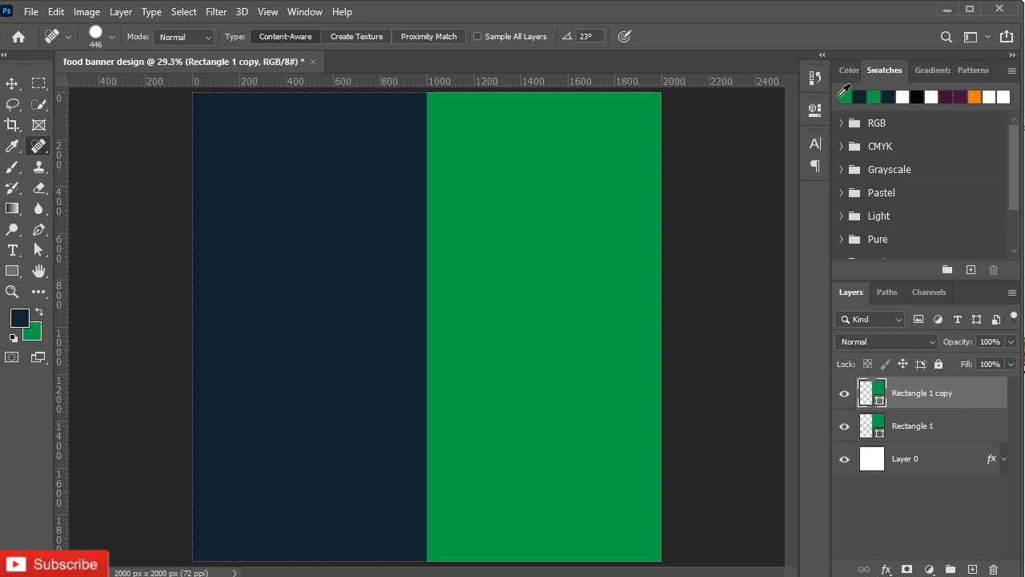
click(815, 109)
click(589, 205)
click(597, 236)
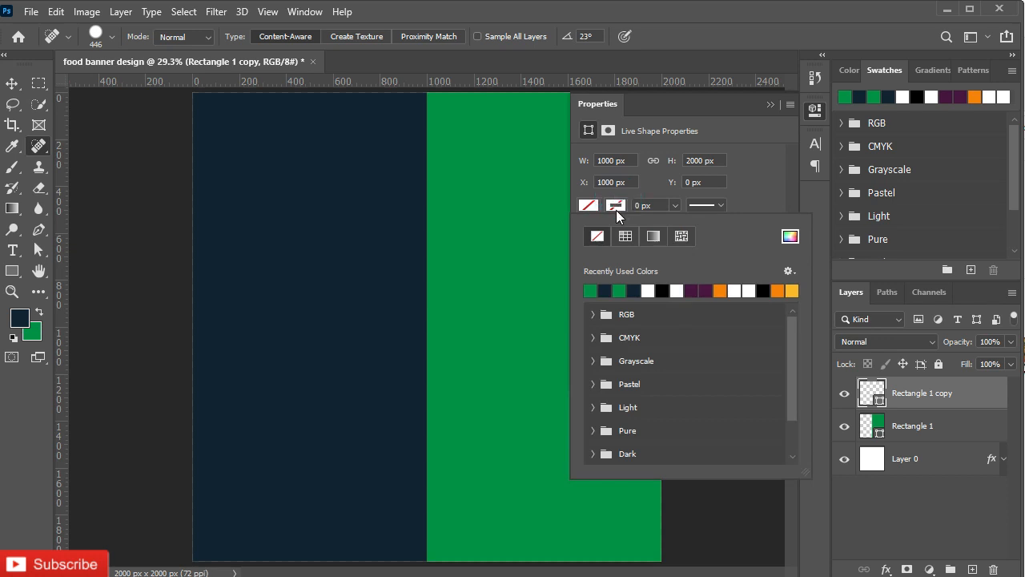
- Give the unfilled rectangle copy a green 20 px stroke with the dotted line style
click(594, 290)
click(663, 205)
click(641, 205)
text(20)
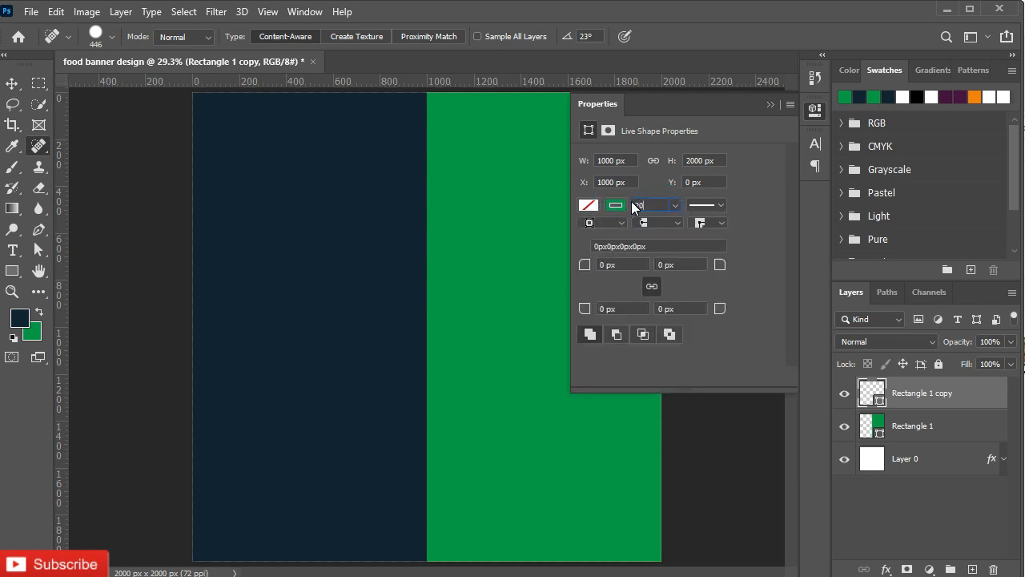
click(717, 206)
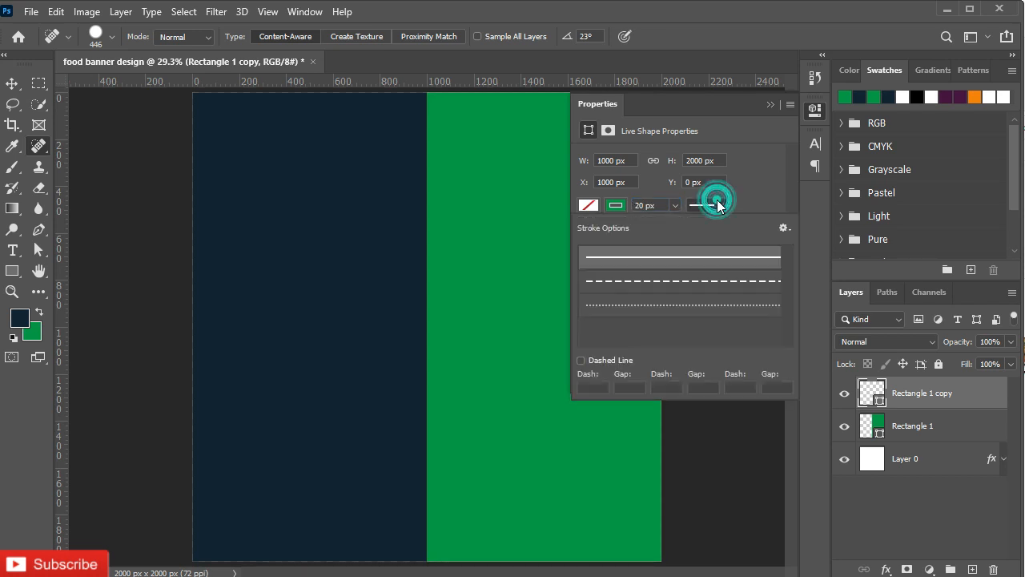
click(669, 305)
click(771, 104)
click(770, 104)
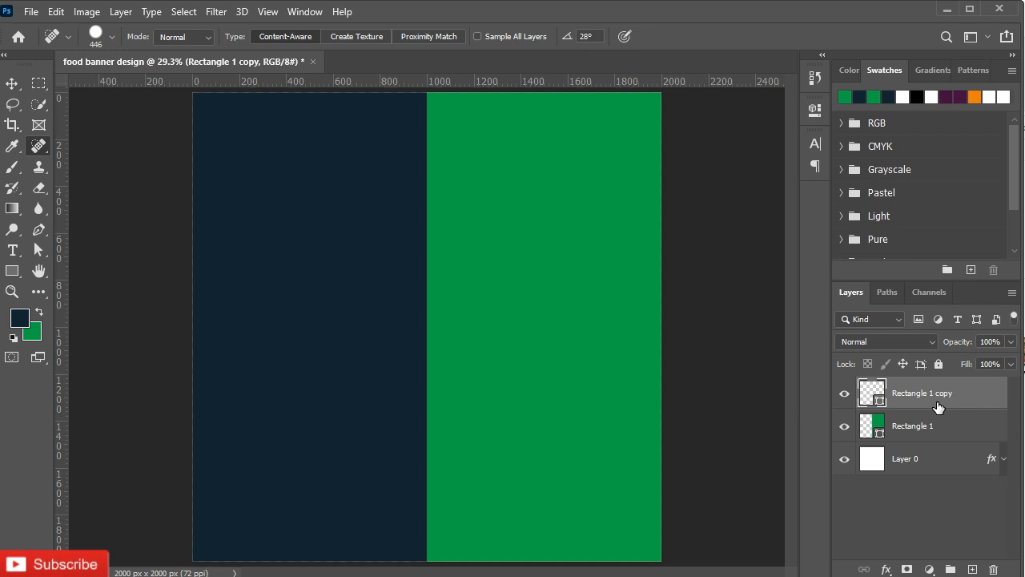
- Shift the dotted rectangle copy left to X 987 px and set its stroke gap to 1.5
key(v)
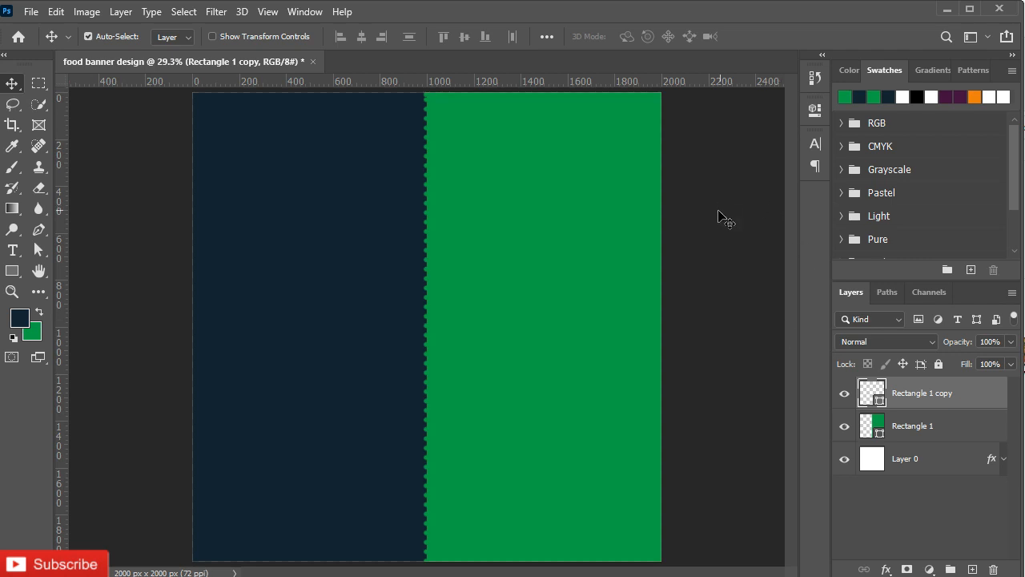
click(815, 109)
click(716, 203)
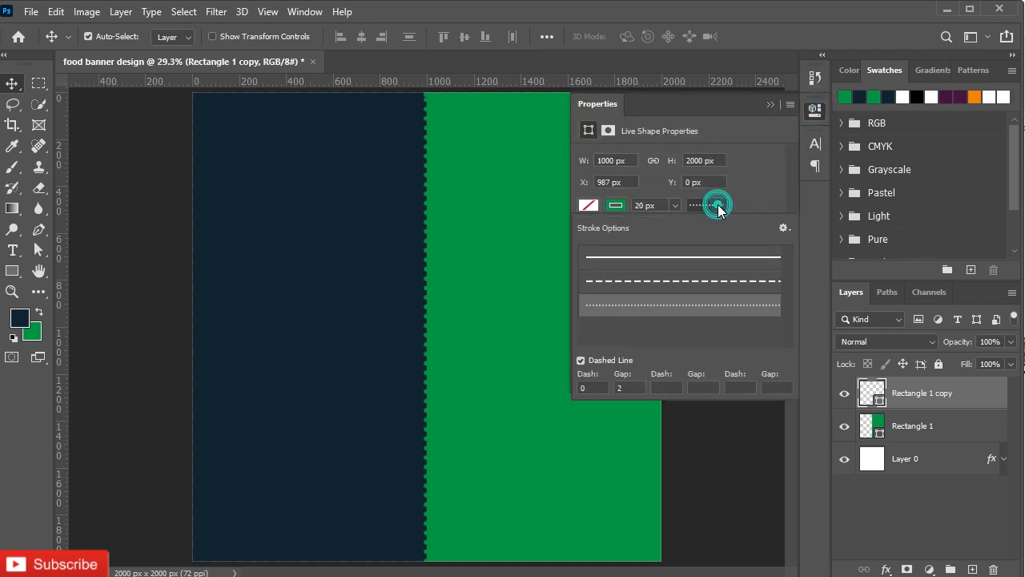
text(1)
key(Return)
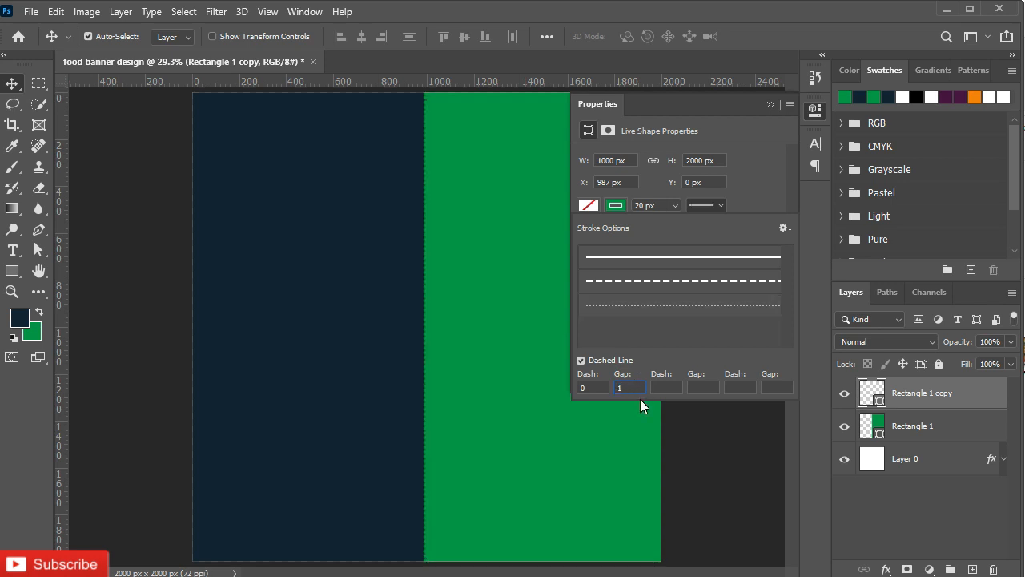
key(Return)
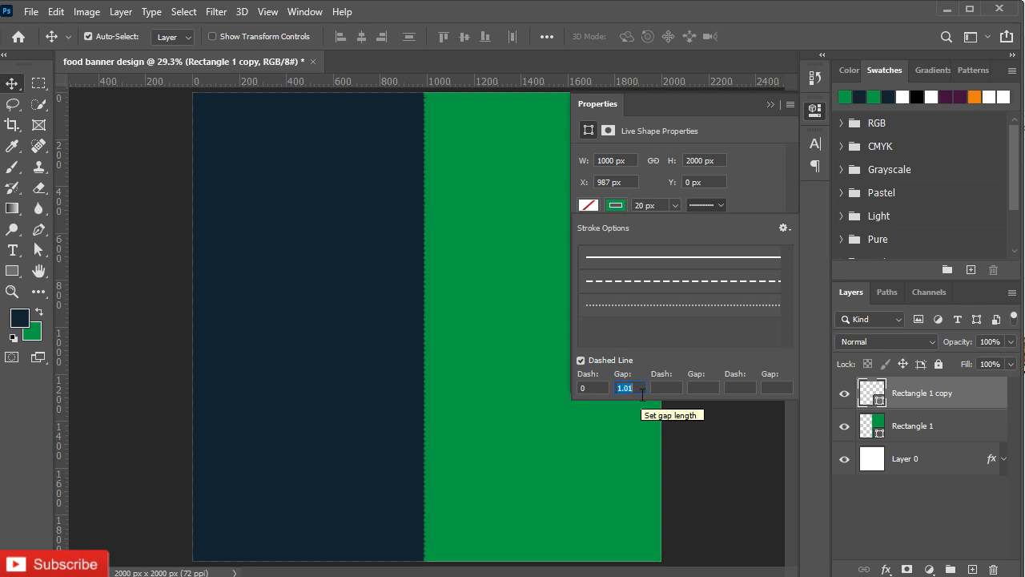
click(768, 106)
click(770, 105)
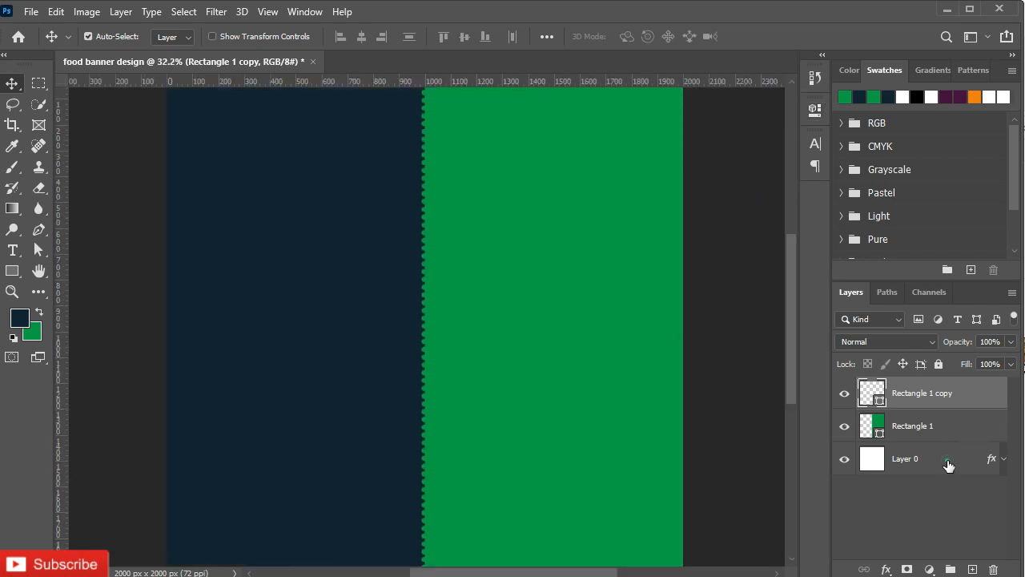
- Group both rectangles and the background layer into a group named "bg"
shift+click(950, 464)
key(ctrl+g)
text(bg)
click(957, 389)
scroll(783, 393, down, 1)
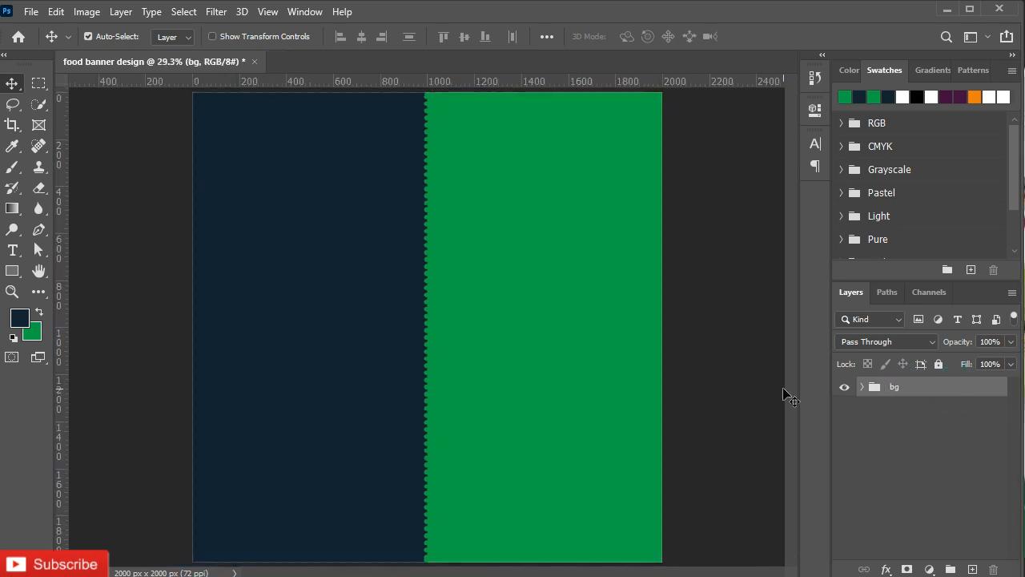
- Set the dotted stroke's gap to 1.84 on the rectangle copy in the bg group, leaving the group collapsed
click(860, 387)
click(885, 413)
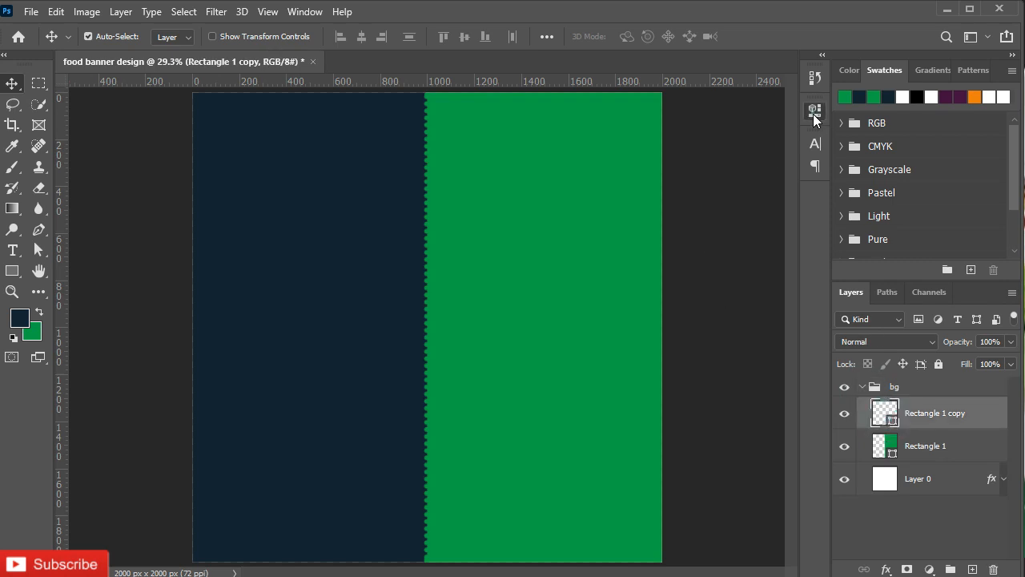
click(814, 110)
click(705, 207)
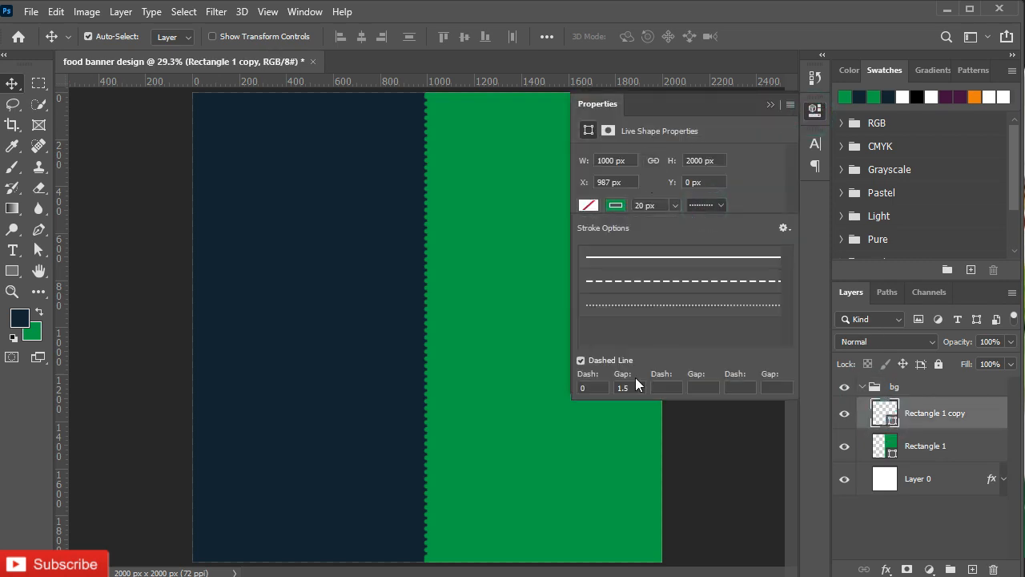
drag(635, 387, 612, 387)
key(Up)
key(Up)
key(Up)
key(Up)
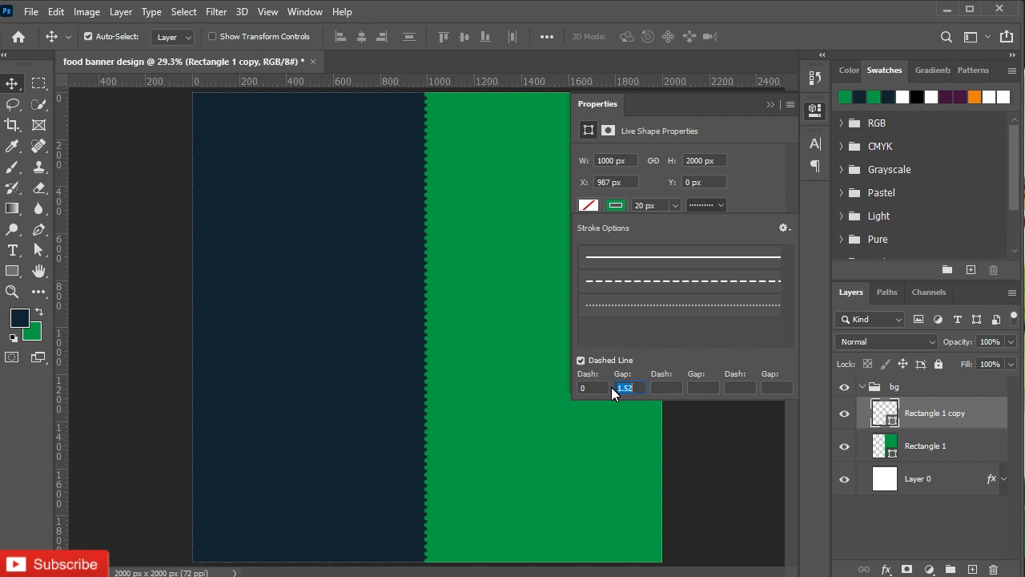
key(Up)
key(Up)
key(Up)
key(Up)
key(Up)
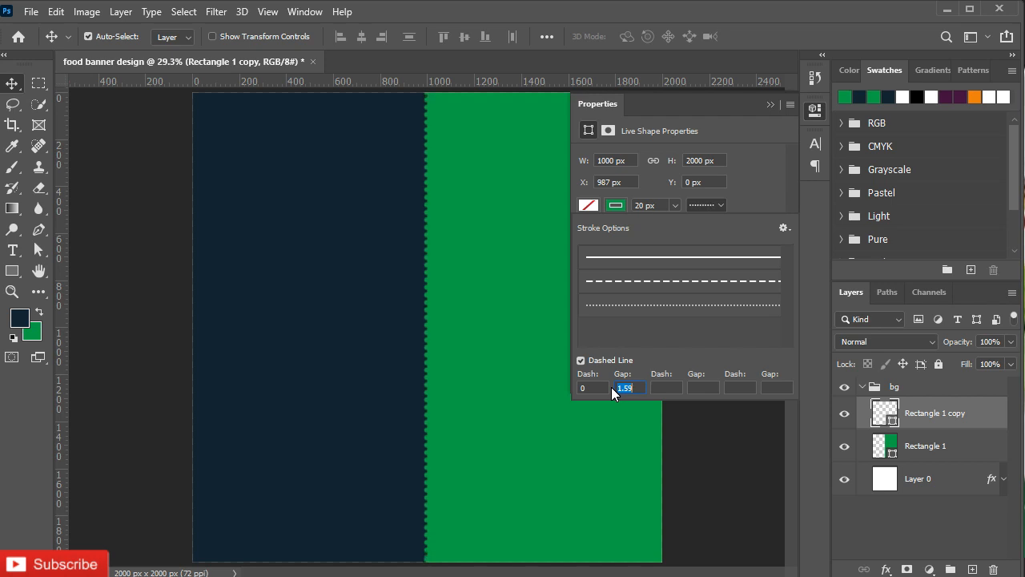
key(Up)
key(Up)
key(Up)
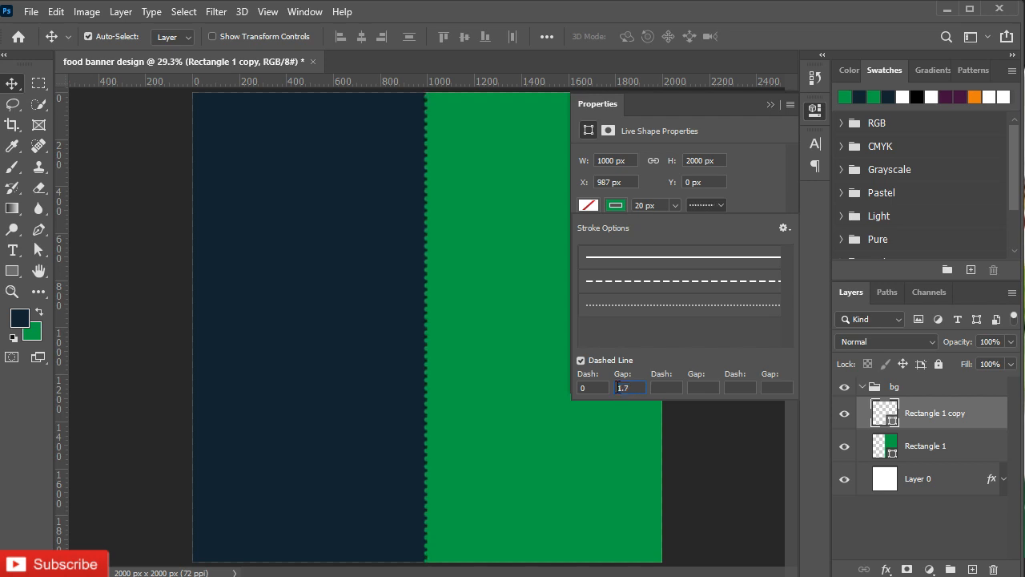
key(Up)
key(Up)
key(Up)
key(Up)
key(Up)
key(Up)
key(Up)
key(Up)
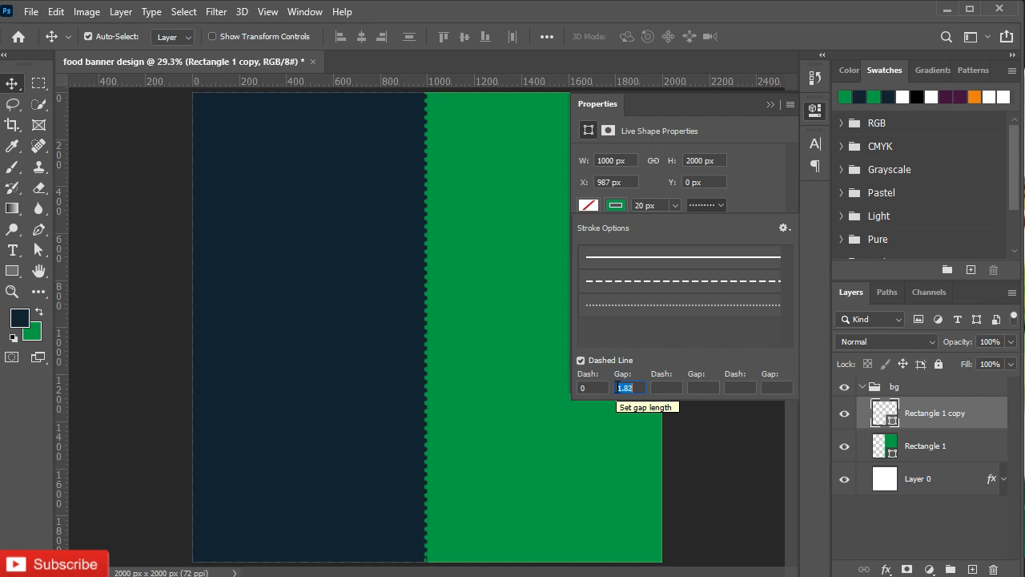
key(Up)
key(Up)
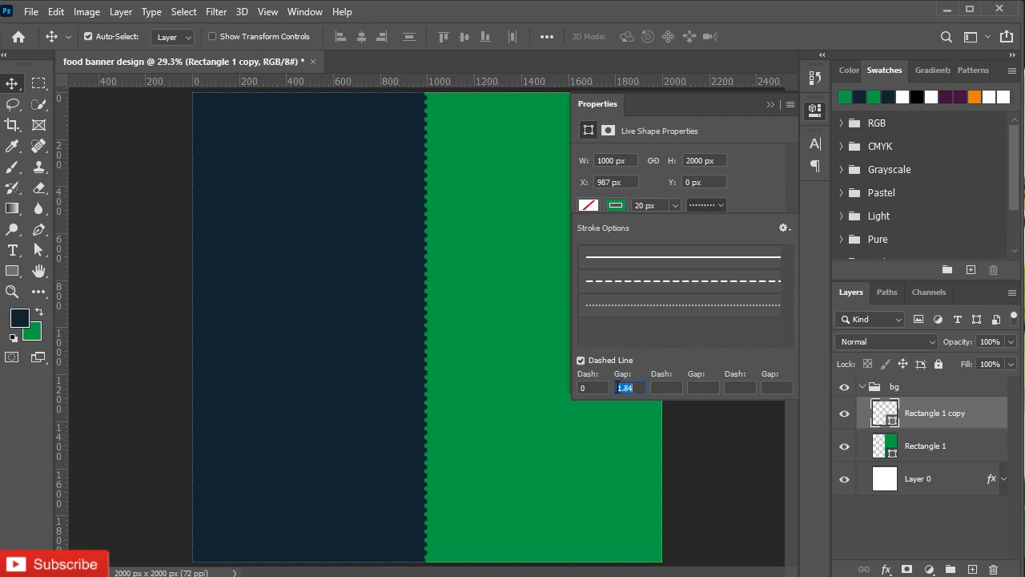
click(769, 104)
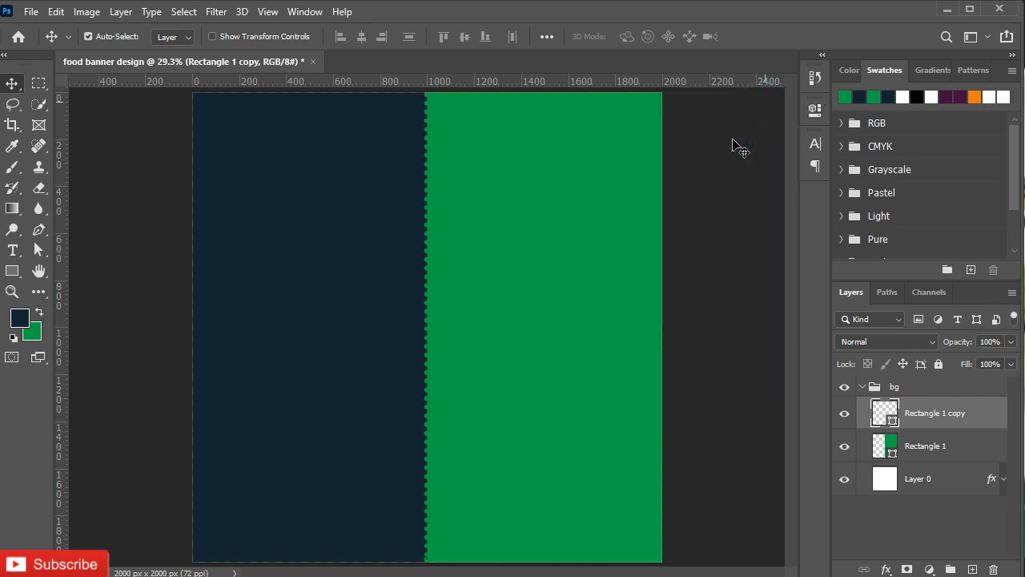
click(869, 392)
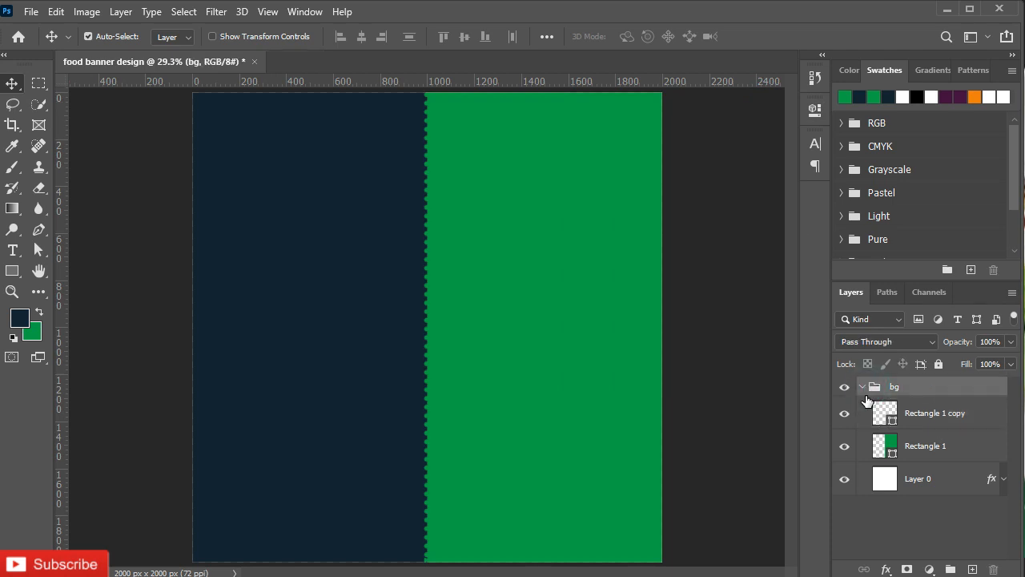
click(862, 387)
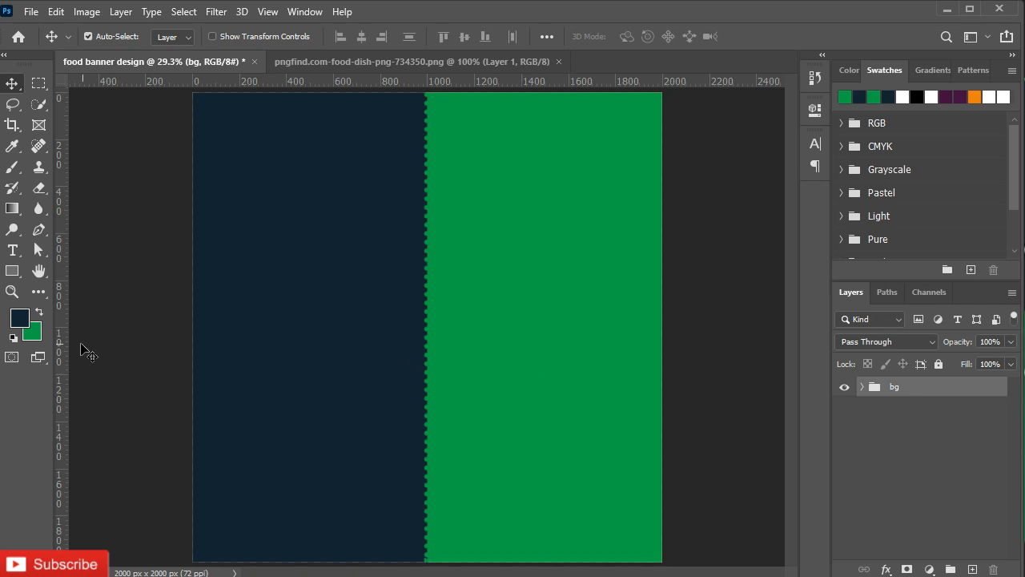
- Draw a circle about 1104 px in diameter across the navy and green dividing line
click(16, 272)
click(88, 299)
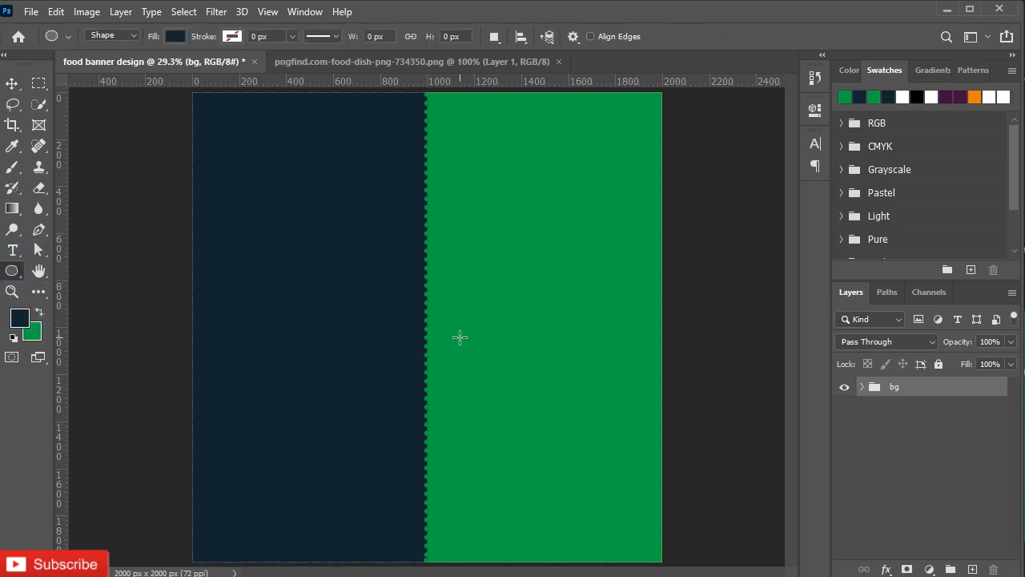
drag(459, 337, 592, 467)
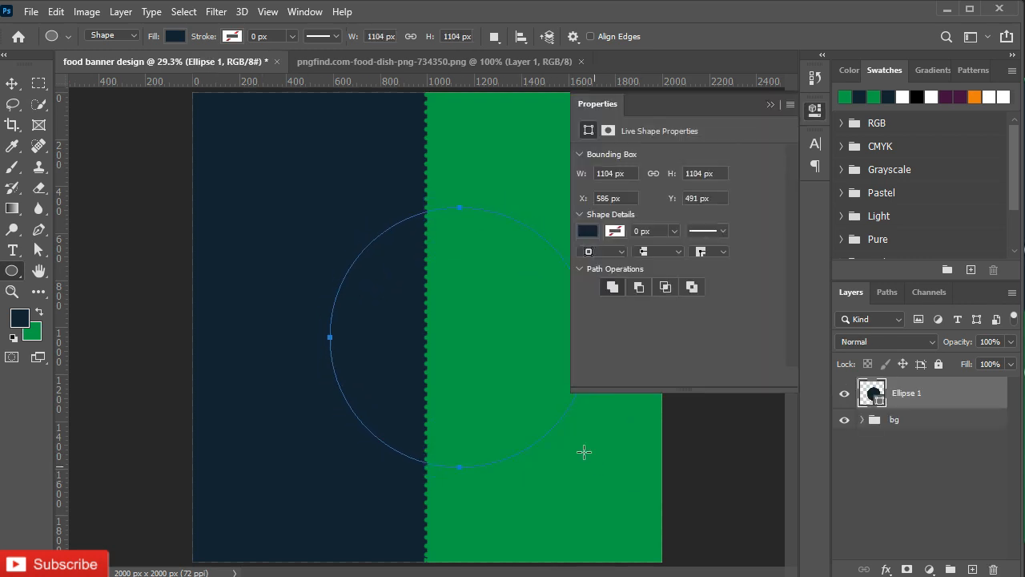
- Remove the circle's fill and give it a white 6 px stroke
click(589, 239)
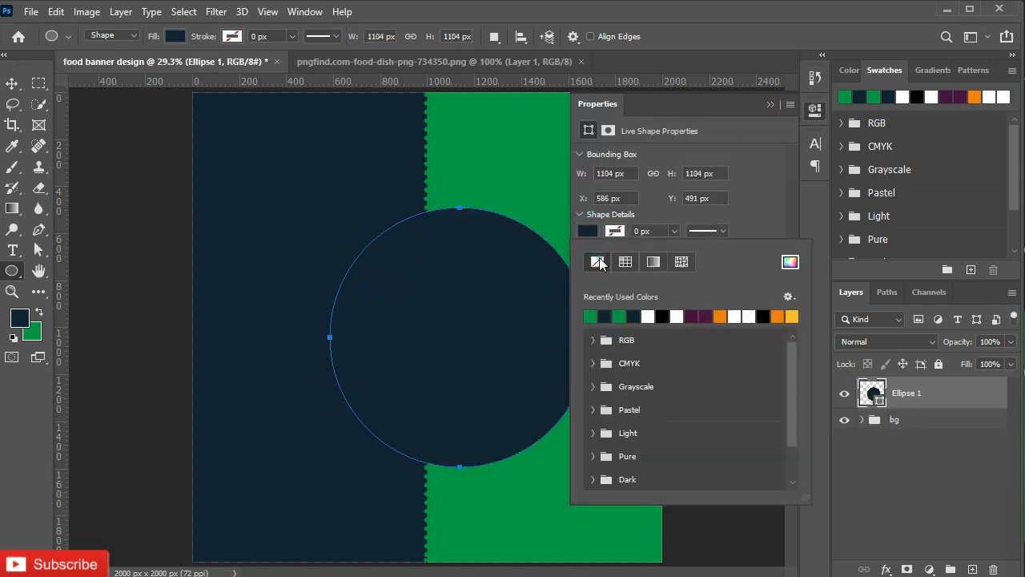
click(598, 262)
click(647, 316)
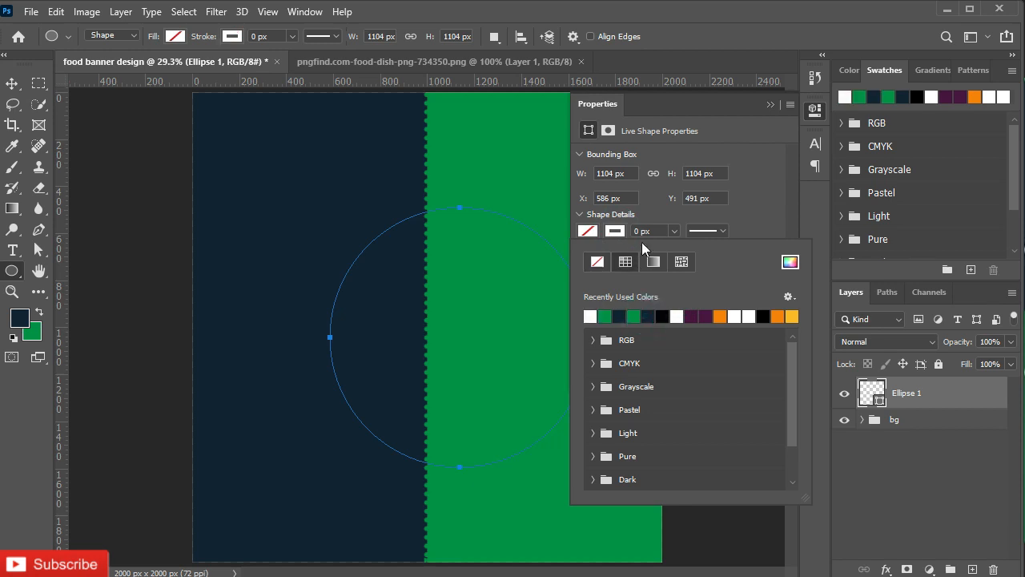
click(641, 230)
text(4)
key(Return)
click(648, 229)
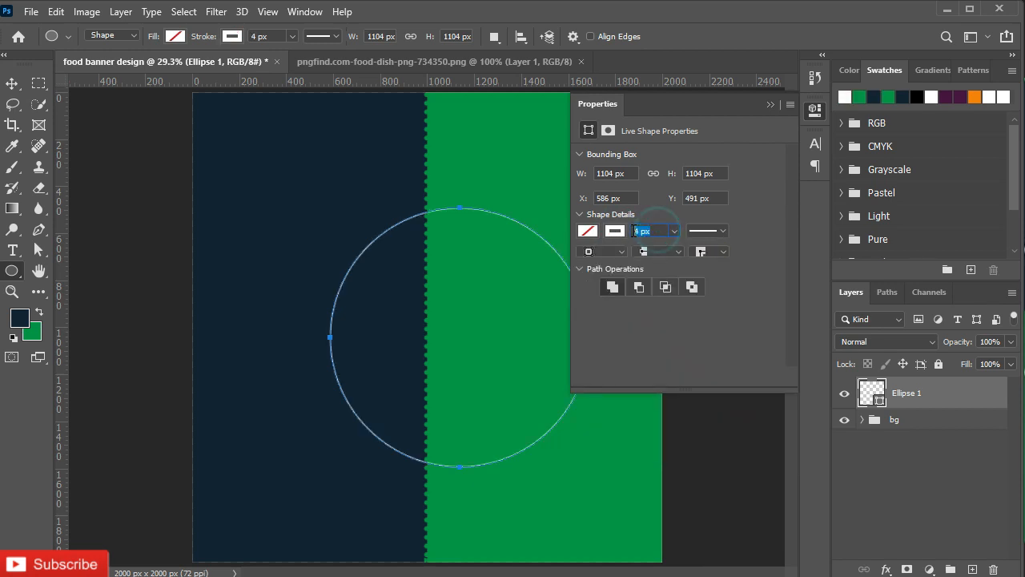
text(5)
key(Return)
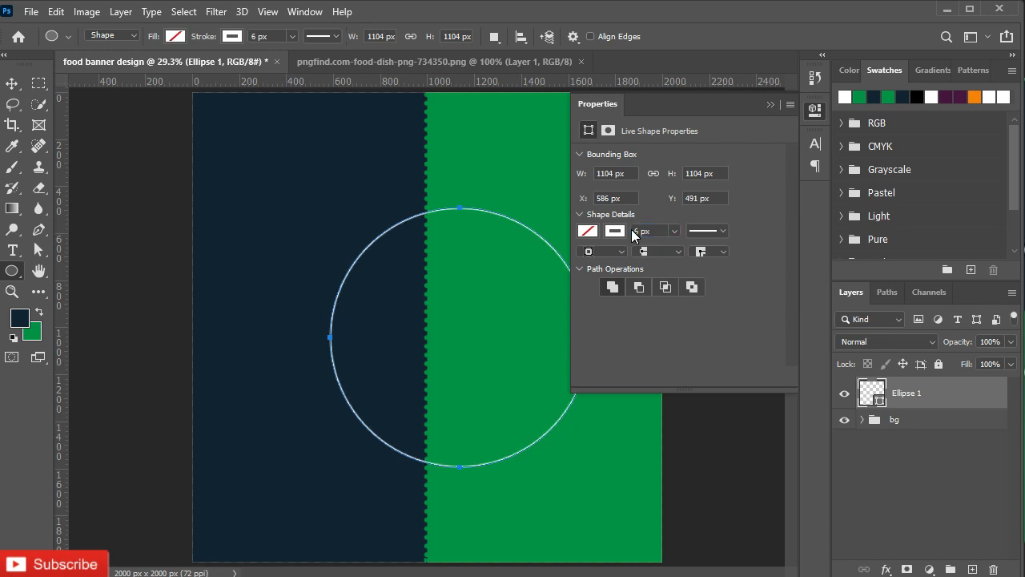
click(770, 105)
key(v)
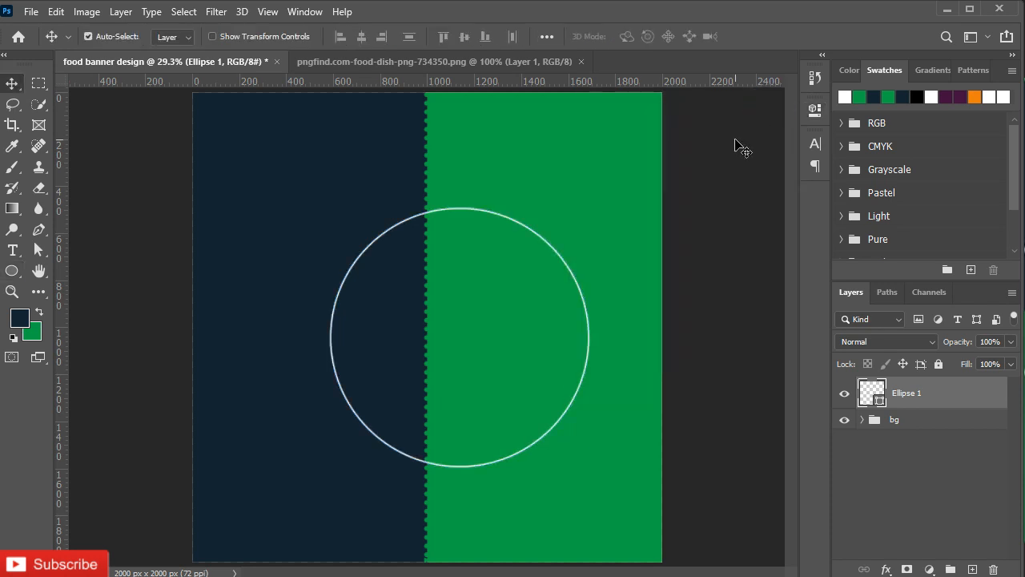
- Bring the food dish from the pngfind image into the banner and convert its layer to a smart object
click(436, 61)
mouse_move(484, 346)
mouse_down()
mouse_move(240, 117)
mouse_move(212, 72)
mouse_move(480, 358)
mouse_up()
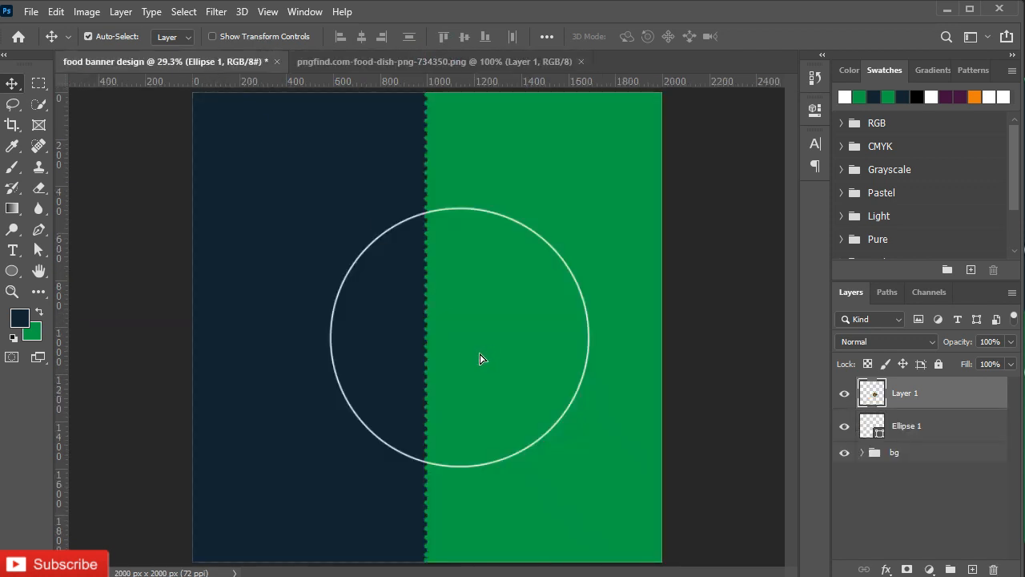
right_click(913, 396)
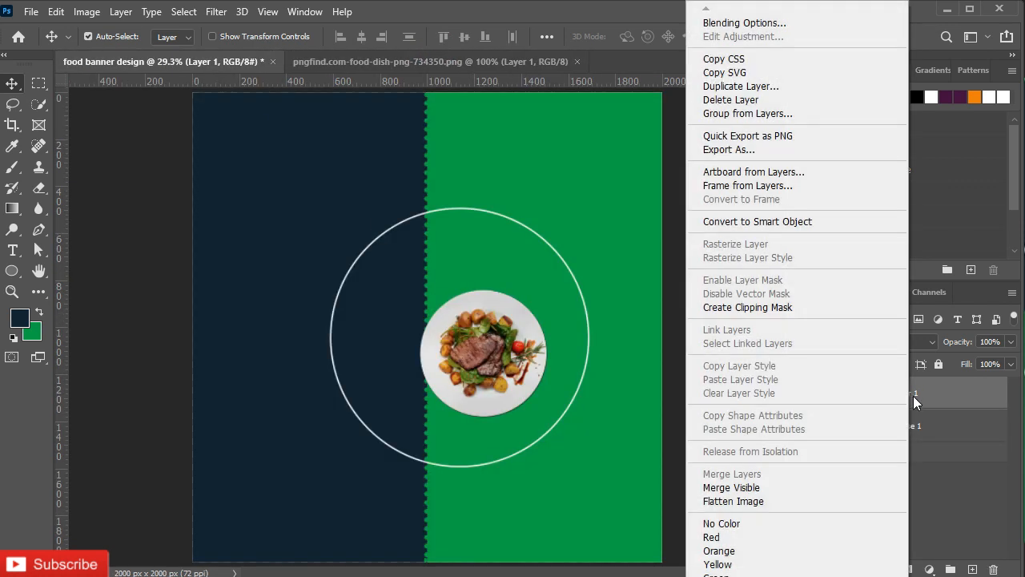
click(761, 227)
- Scale up the food plate to nearly fill the white ring and nudge it into the ring's middle
key(ctrl+t)
drag(550, 293, 622, 217)
drag(567, 306, 507, 326)
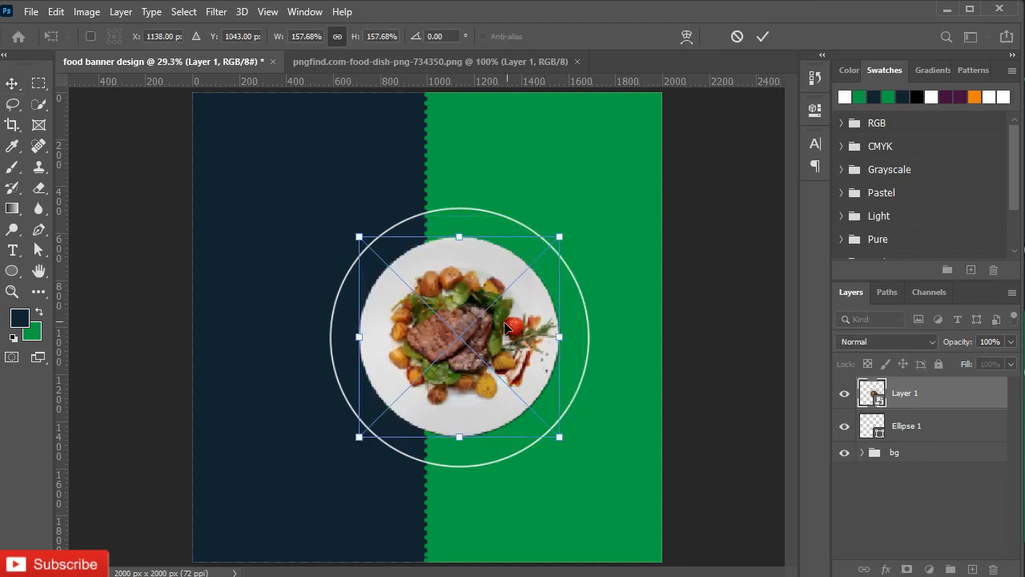
drag(562, 231, 591, 206)
mouse_move(479, 324)
mouse_down()
mouse_move(464, 353)
mouse_move(486, 339)
mouse_up()
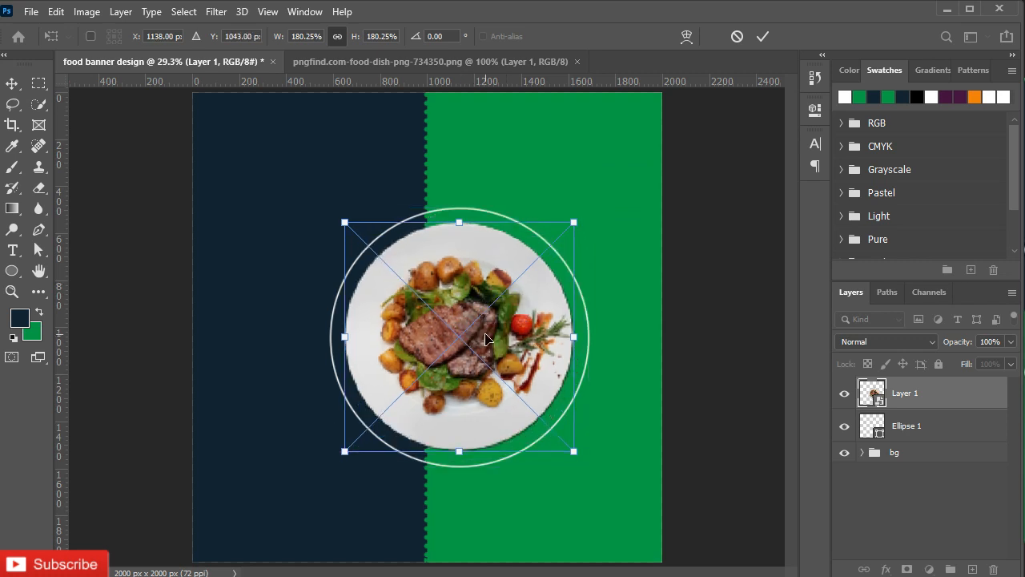
drag(573, 222, 579, 217)
drag(477, 287, 492, 304)
key(Up)
key(Up)
key(Left)
key(Left)
key(Left)
key(Left)
key(Left)
key(Up)
key(Up)
key(Left)
key(Left)
key(Up)
key(Left)
drag(468, 346, 460, 337)
- Align the plate's centre to the ring both ways and place its layer below Ellipse 1
click(927, 400)
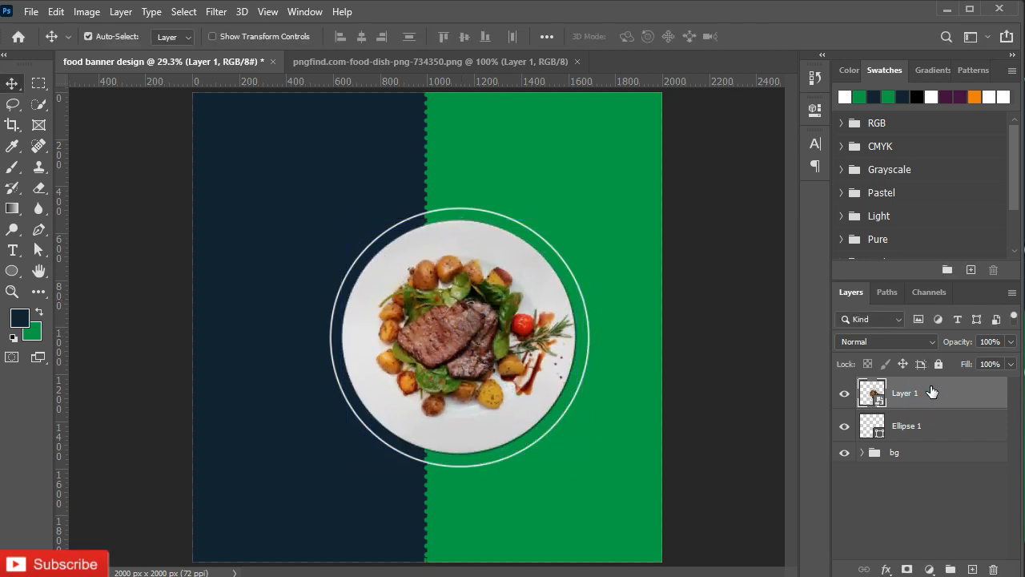
ctrl+click(872, 443)
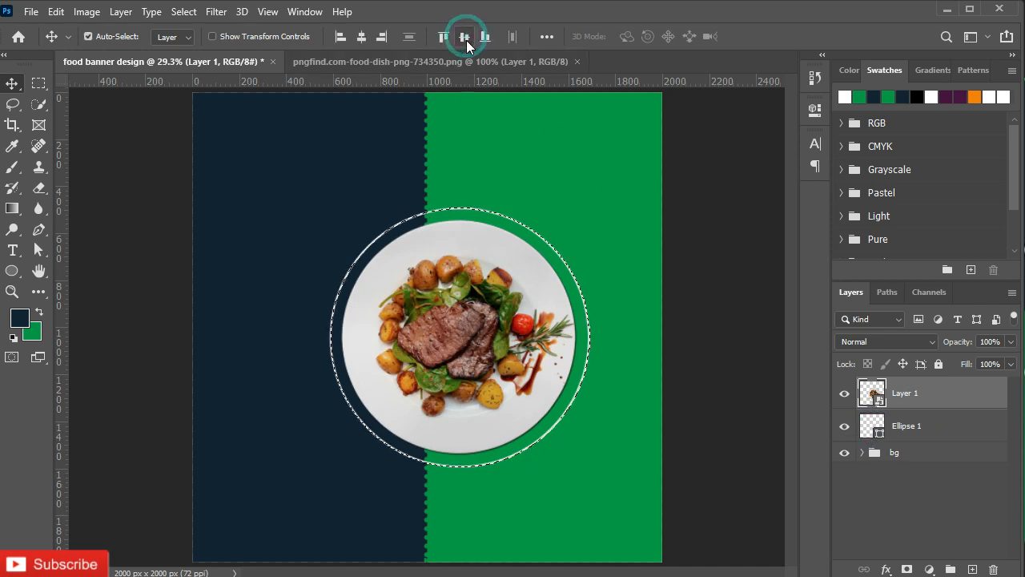
click(355, 38)
key(ctrl+d)
drag(926, 393, 949, 426)
click(951, 424)
- Apply Bevel & Emboss and a Drop Shadow to the plate layer, with shadow angle 147° and size about 98 px
double_click(956, 425)
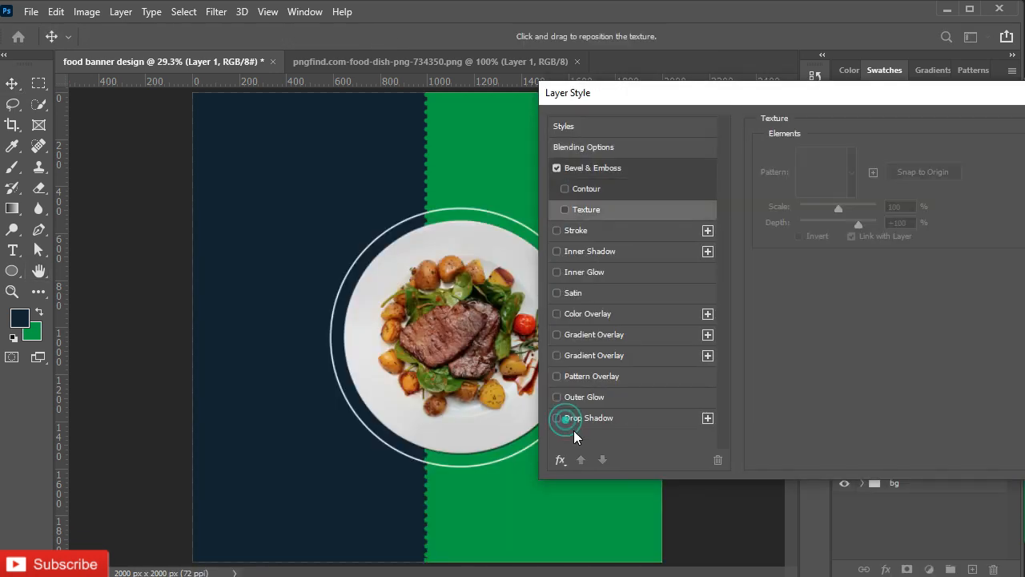
click(566, 417)
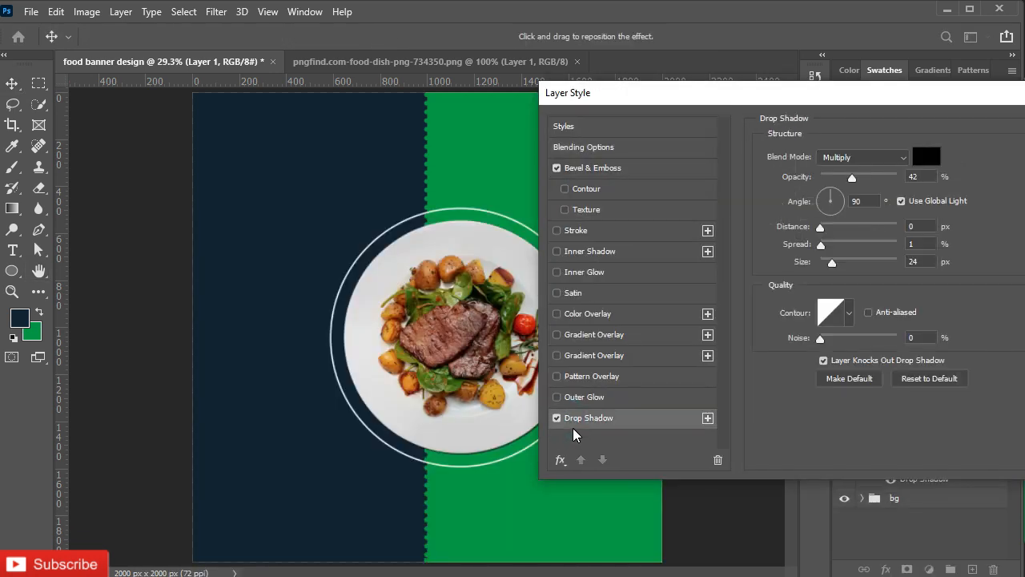
drag(830, 257, 853, 266)
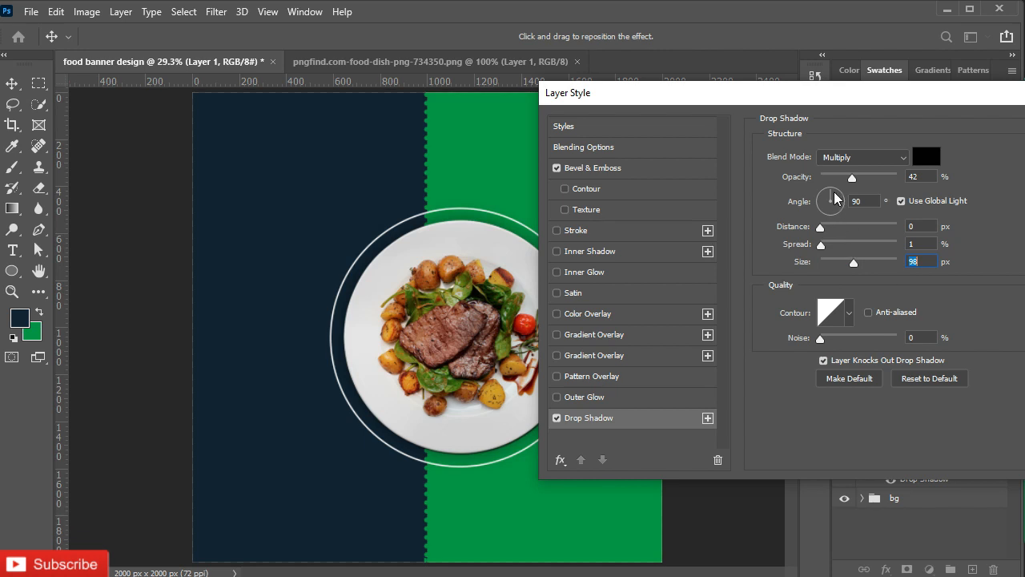
double_click(861, 201)
text(147)
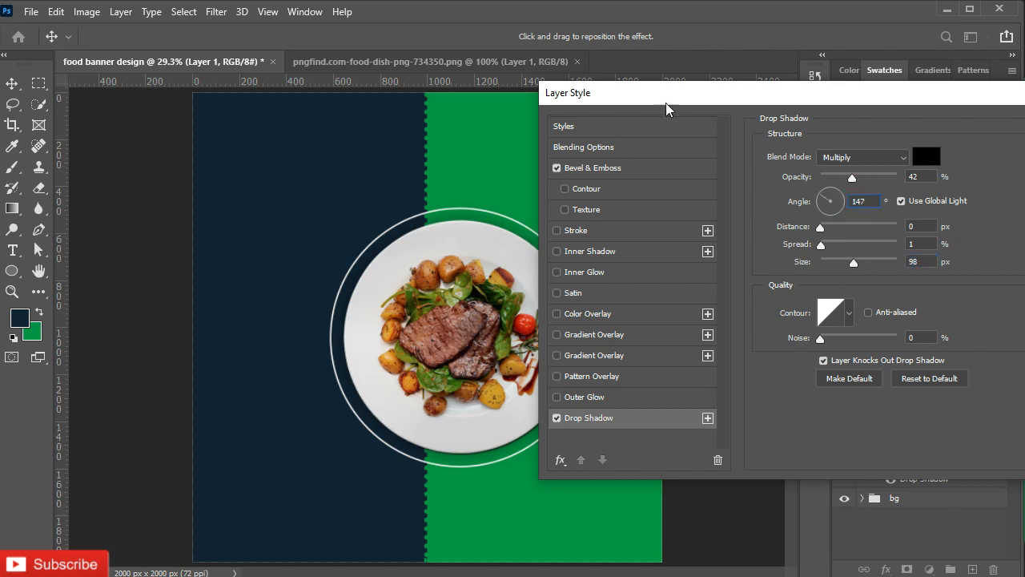
drag(665, 101, 718, 119)
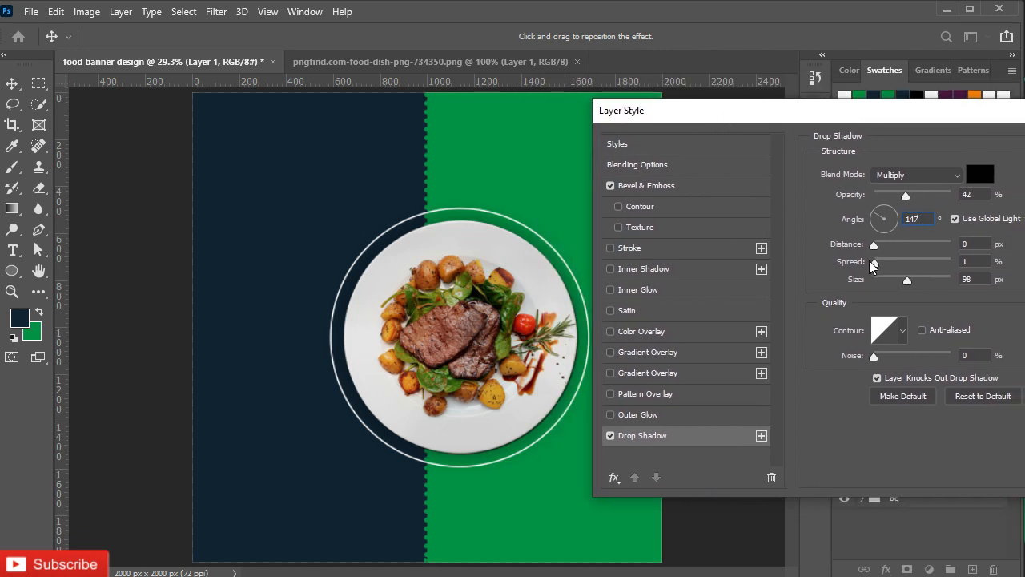
- Refine the plate's drop shadow to distance 88 px, size 92 px and opacity 39%
drag(909, 281, 893, 280)
drag(876, 247, 897, 280)
click(886, 284)
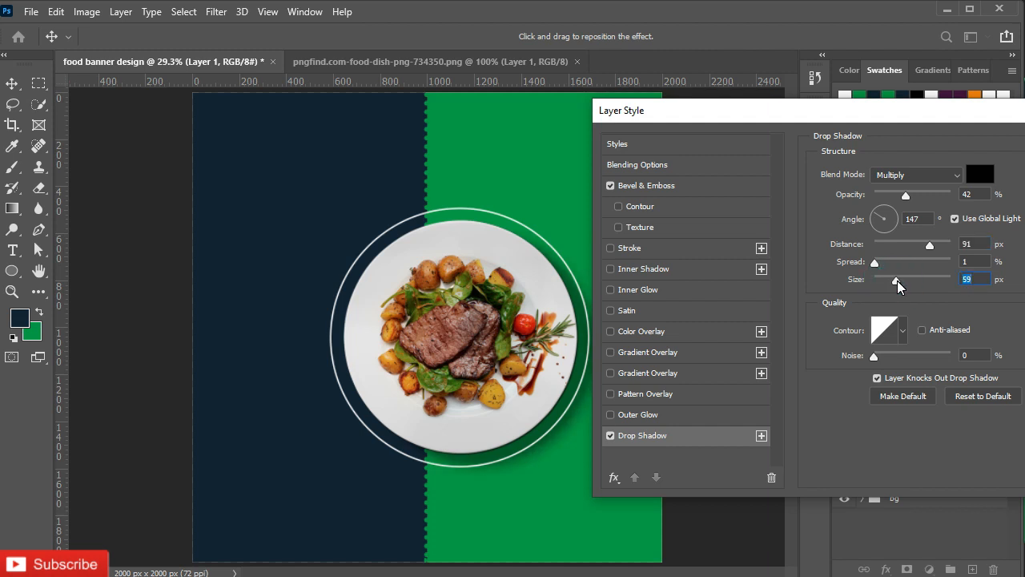
drag(719, 116, 756, 173)
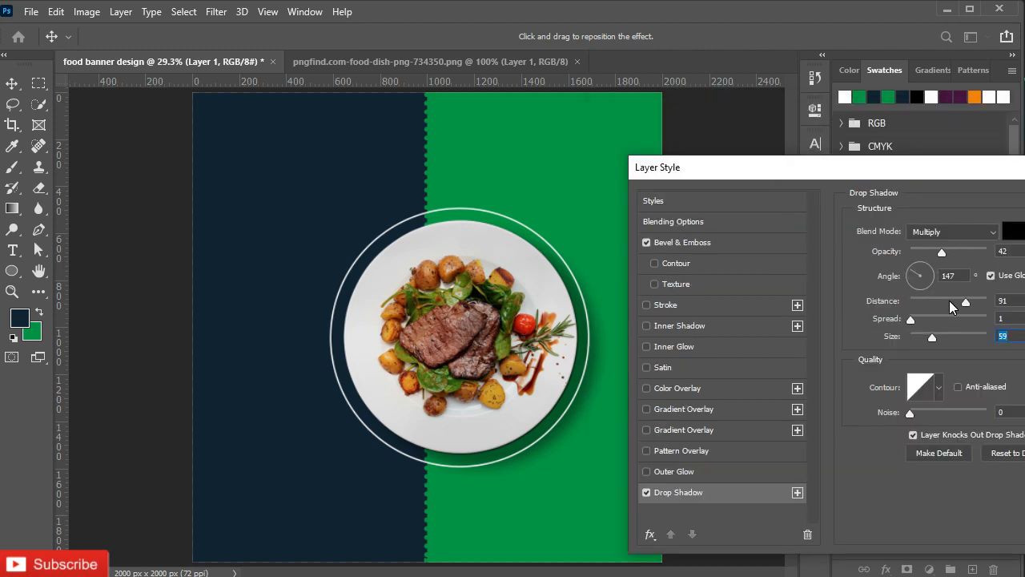
text(55)
drag(980, 303, 970, 303)
click(1008, 301)
scroll(1018, 301, down, 10)
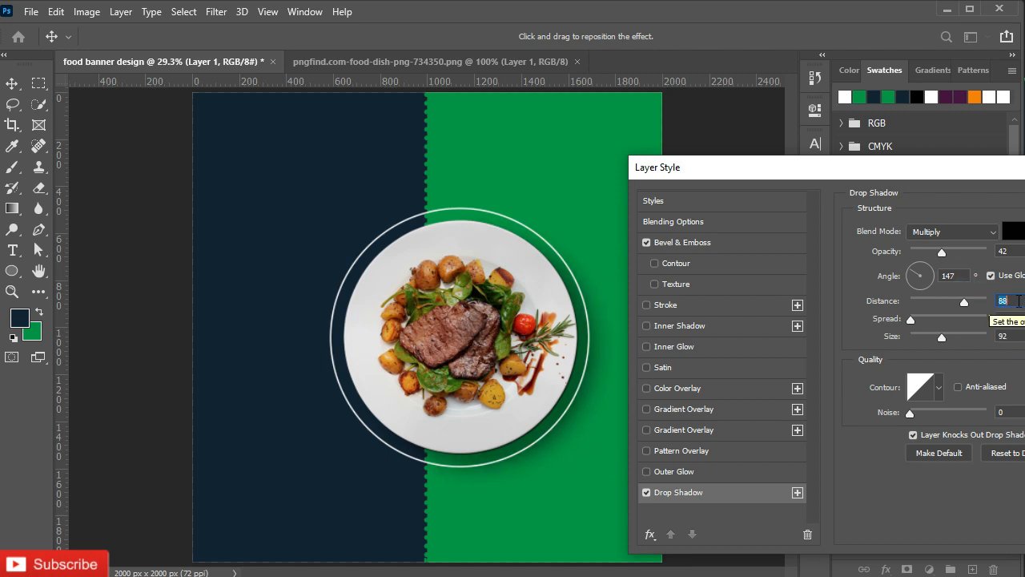
click(1006, 251)
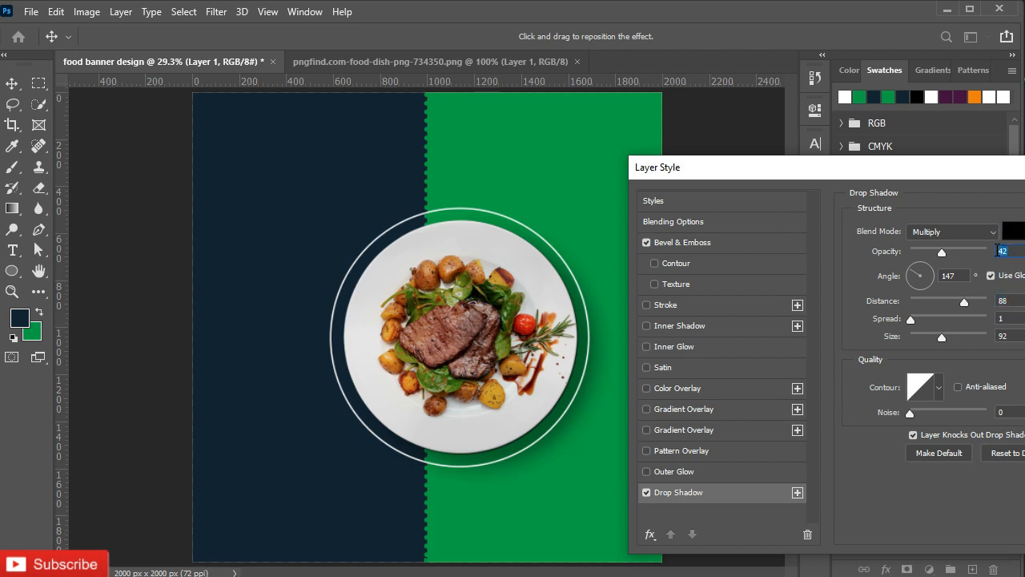
text(39)
key(Return)
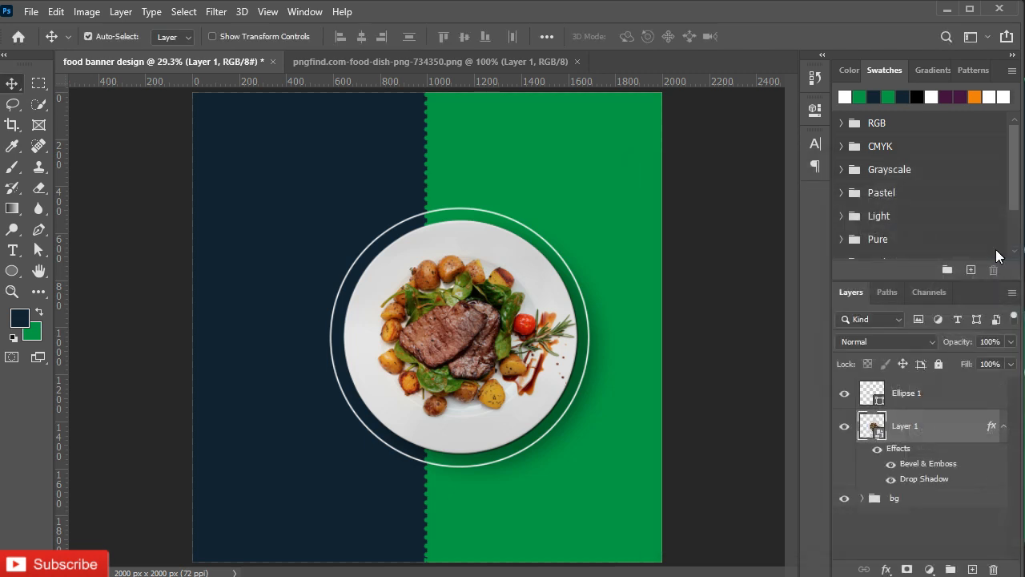
- Collapse the effects list under the plate layer and keep that layer selected
click(1003, 426)
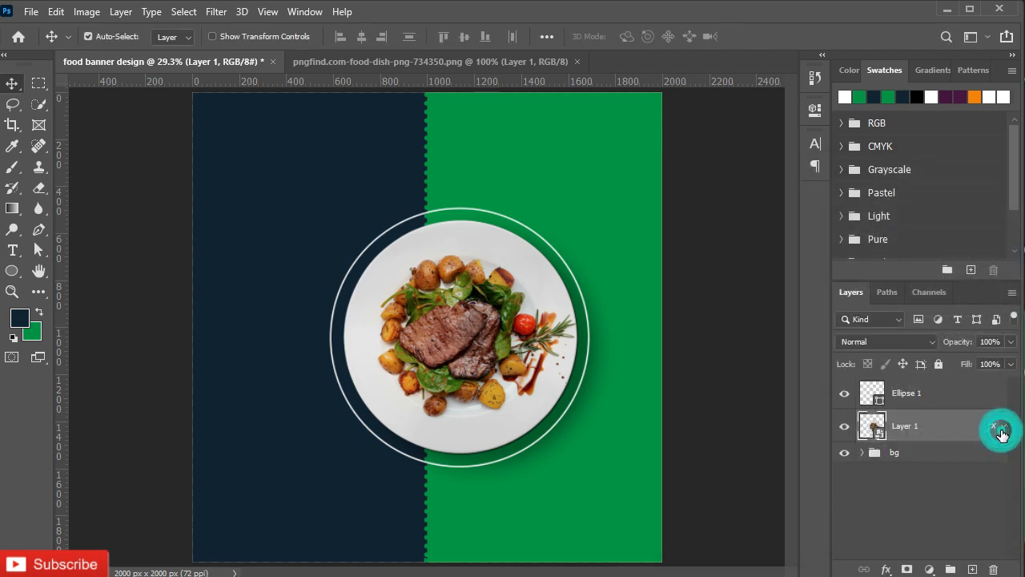
click(955, 404)
click(936, 424)
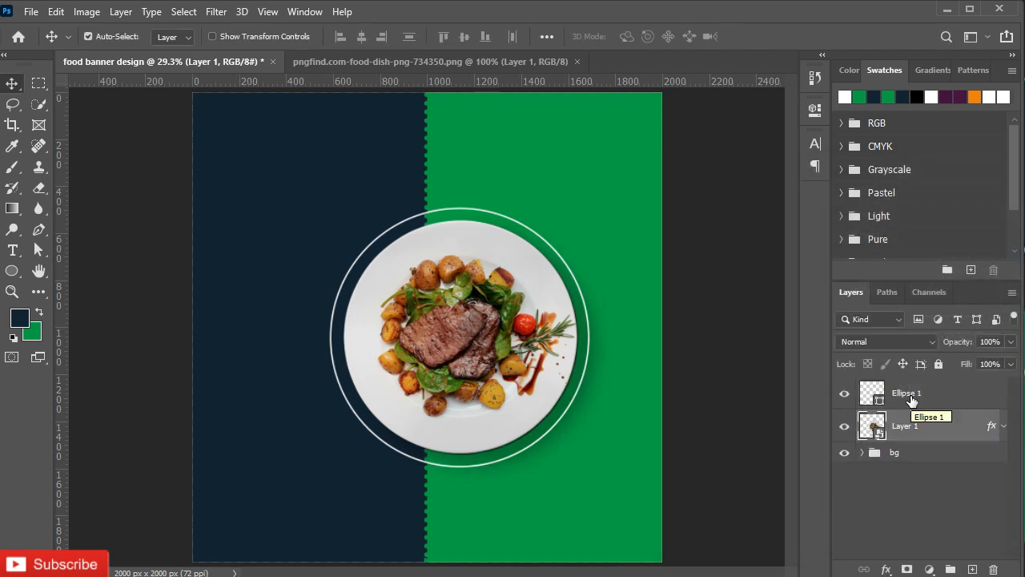
- Group the Ellipse 1 and plate layers and rename the group "image"
ctrl+click(938, 400)
key(ctrl+g)
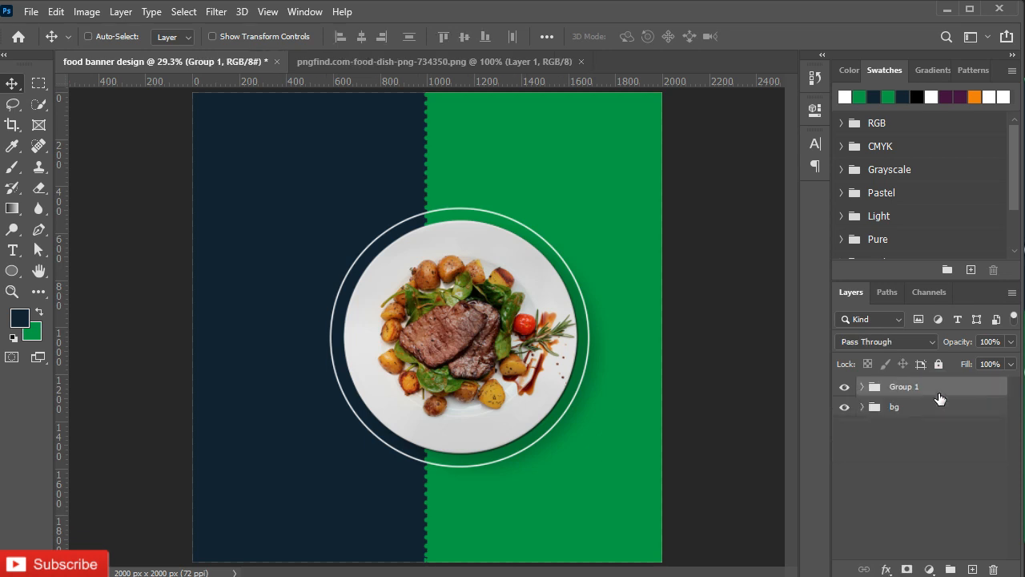
double_click(898, 386)
key(BackSpace)
key(Escape)
double_click(902, 386)
text(image)
key(Return)
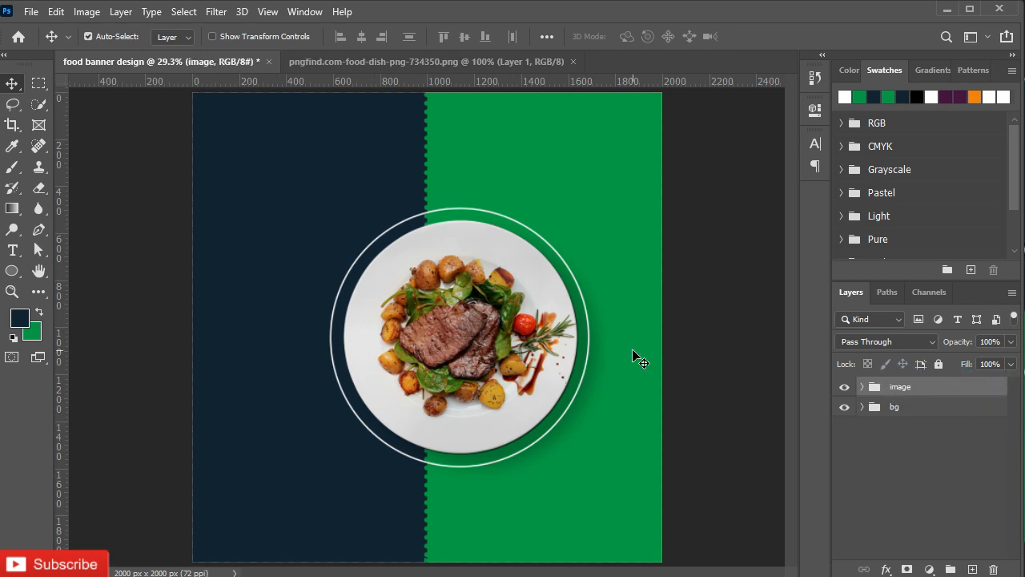
- Scale the image group to about 115%, move it further onto the green half, and centre it vertically on the canvas
key(ctrl+t)
drag(597, 205, 630, 168)
drag(529, 244, 523, 254)
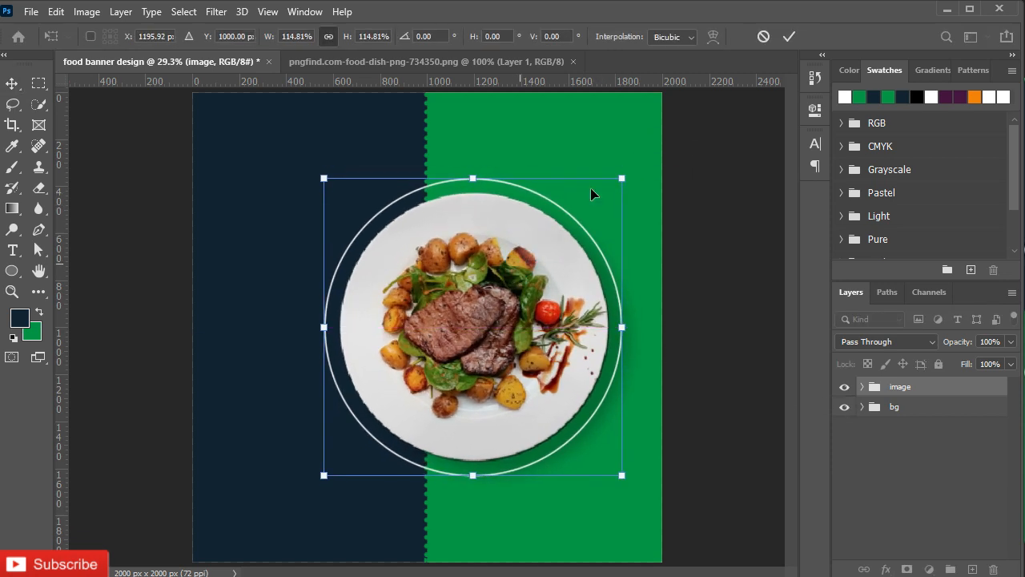
mouse_move(622, 176)
mouse_down()
mouse_move(629, 169)
mouse_move(623, 176)
mouse_up()
drag(536, 289, 549, 290)
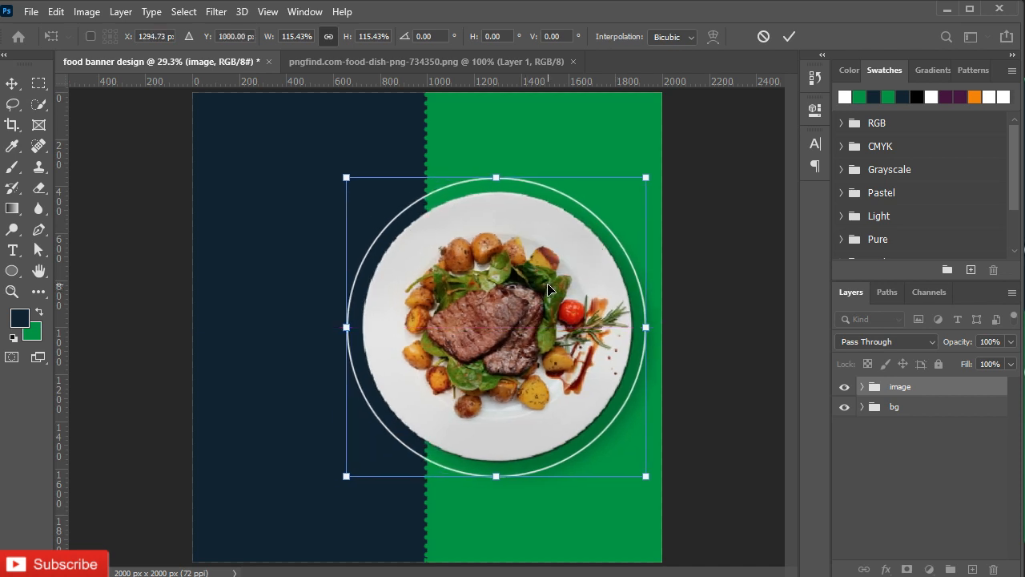
click(790, 36)
key(ctrl+a)
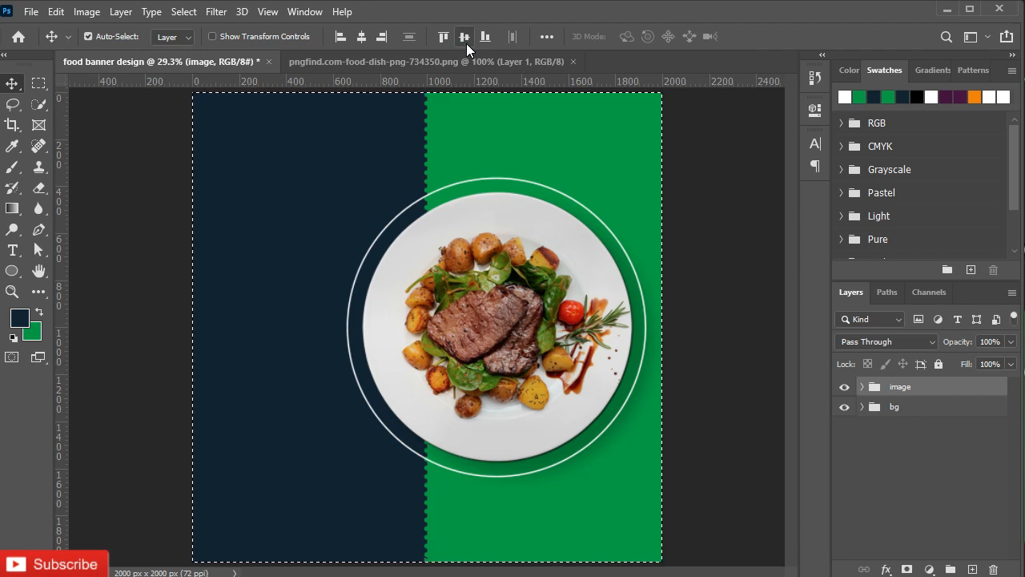
key(ctrl+d)
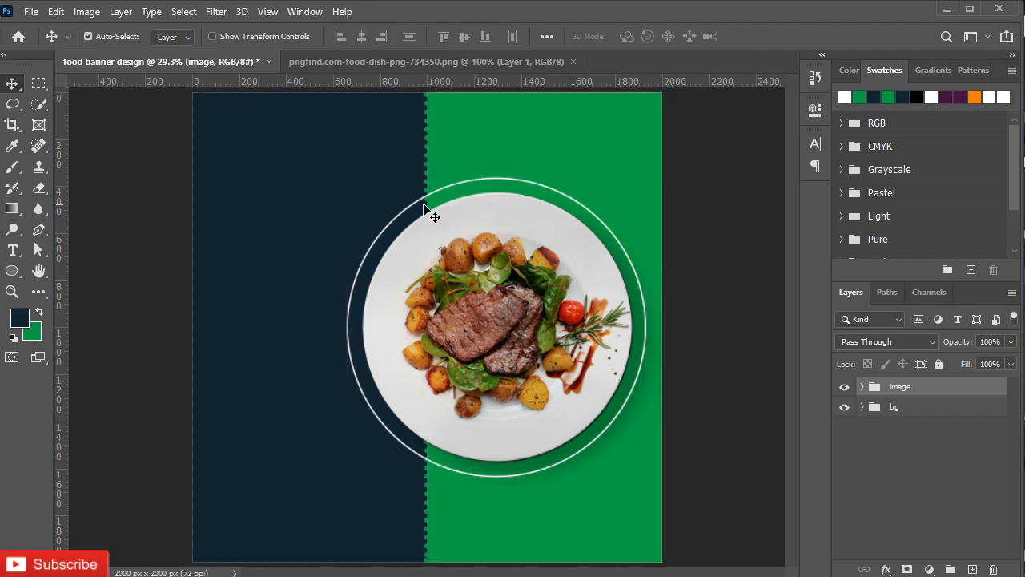
- Add white 72 pt text reading "special menu" on two lines near the top of the navy half
key(t)
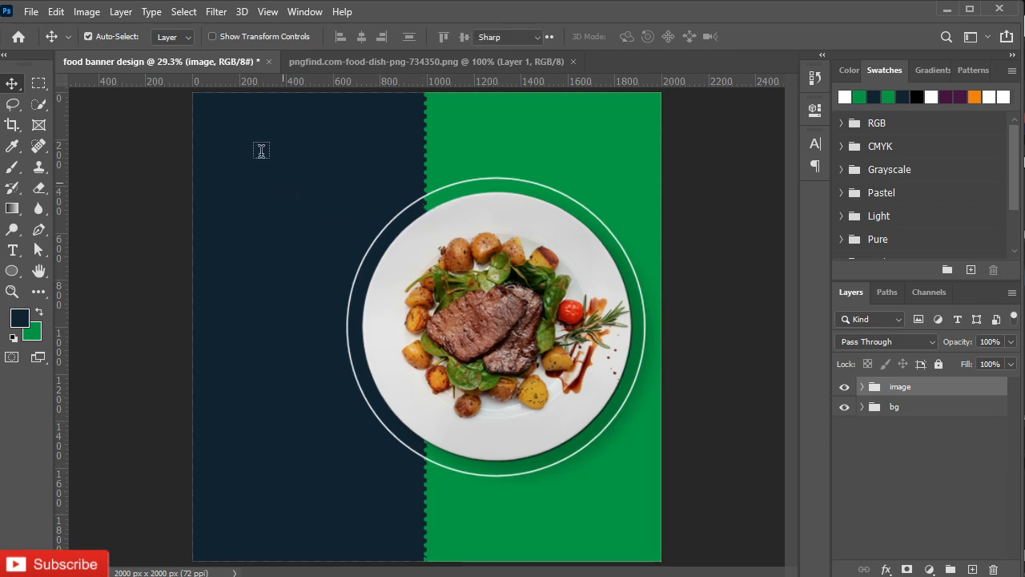
click(228, 125)
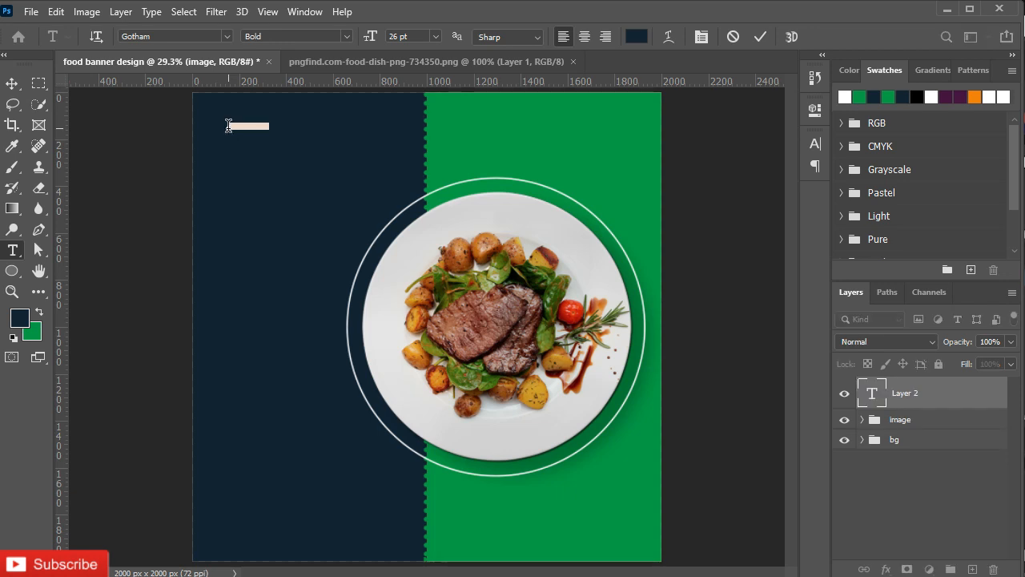
click(635, 36)
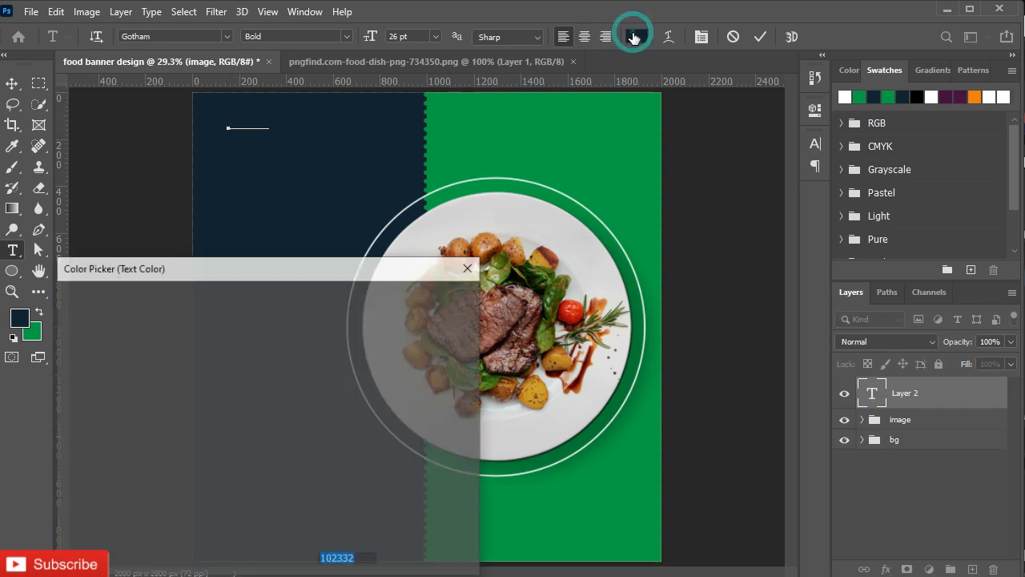
drag(101, 330, 69, 311)
click(411, 295)
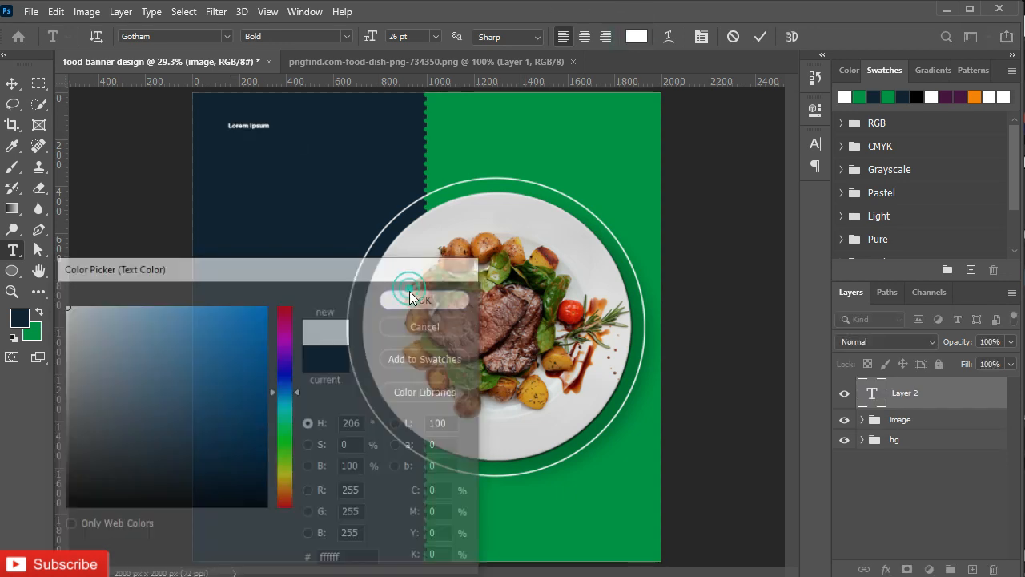
click(435, 36)
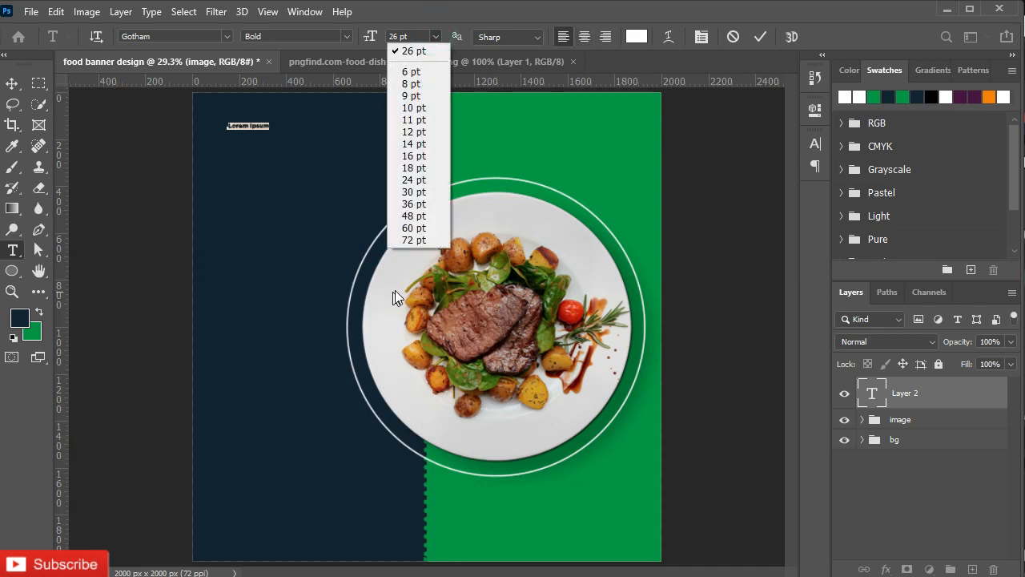
click(407, 243)
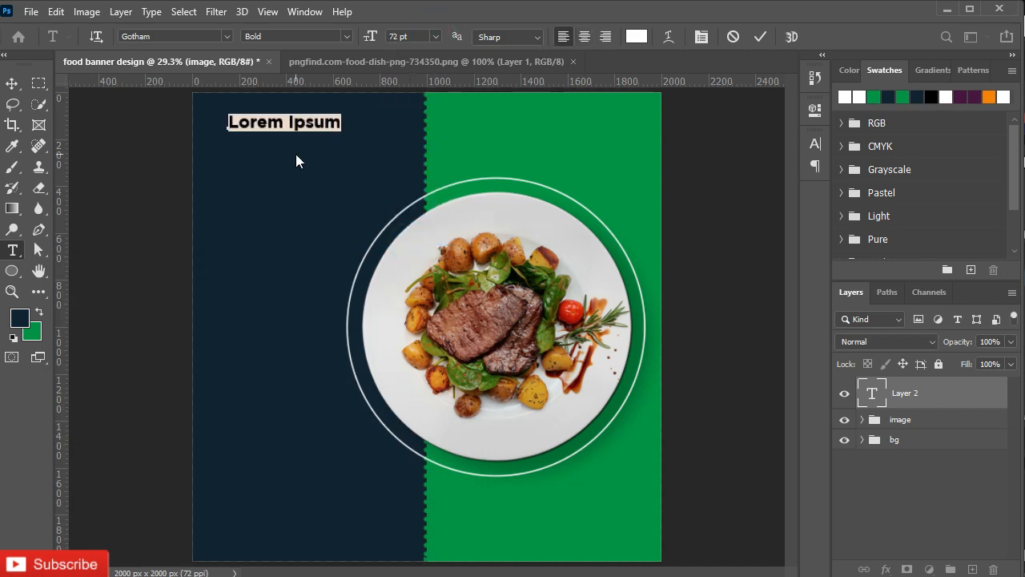
text(spec)
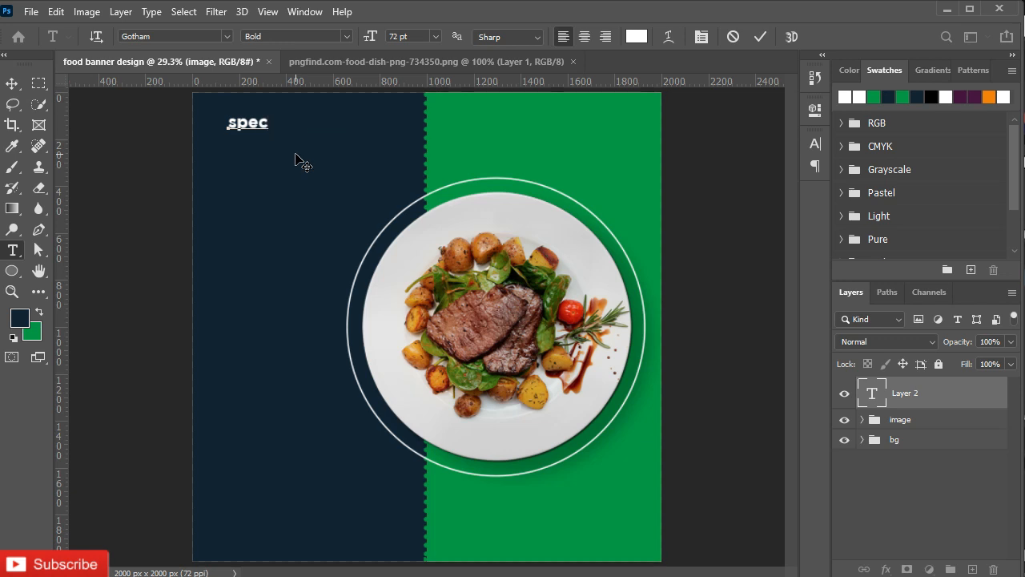
text(ial menu)
click(759, 37)
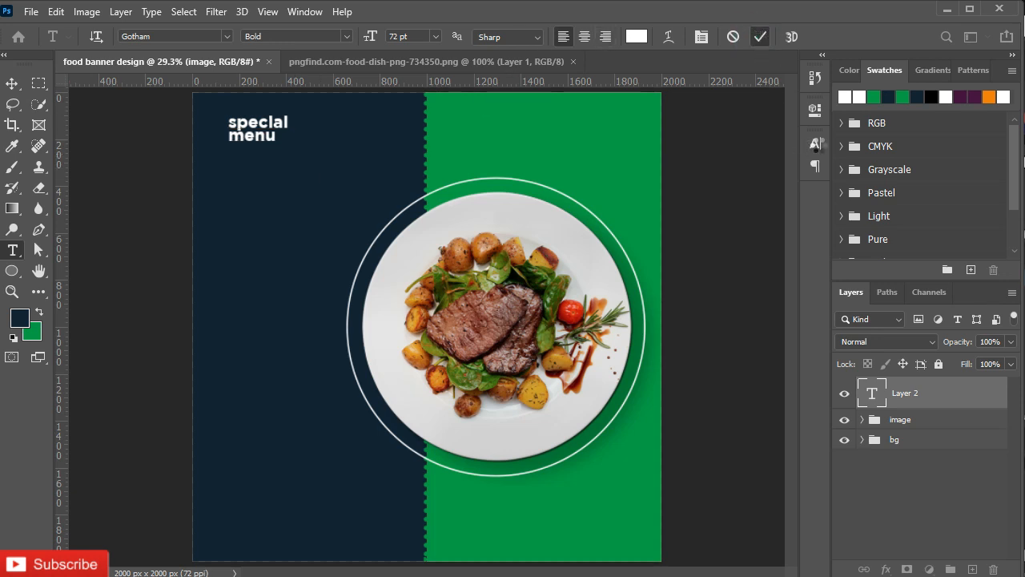
- Format the "special menu" text as Times New Roman Regular in all caps, with automatic leading and a size of 155 pt
click(816, 144)
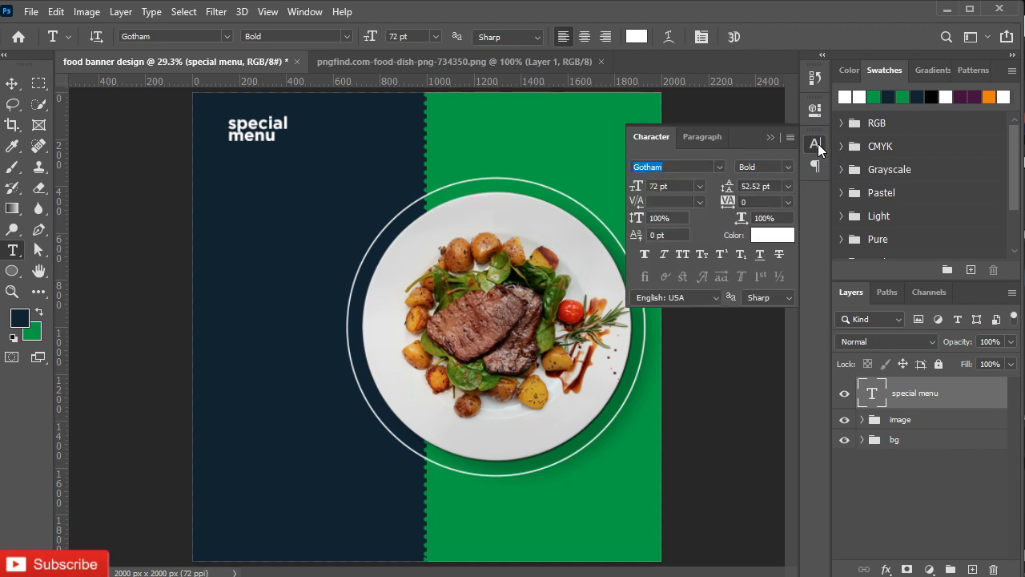
text(tim)
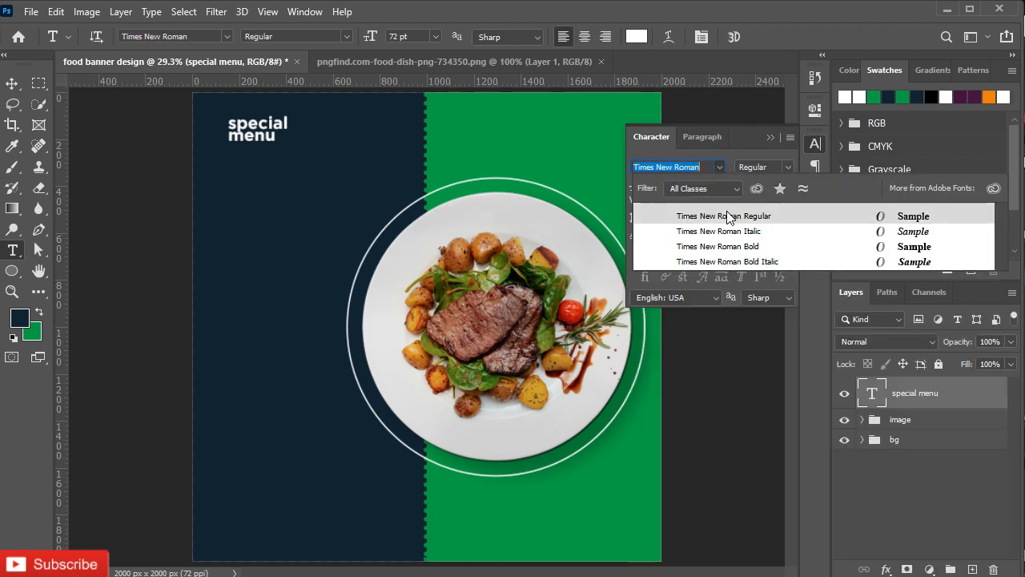
click(724, 211)
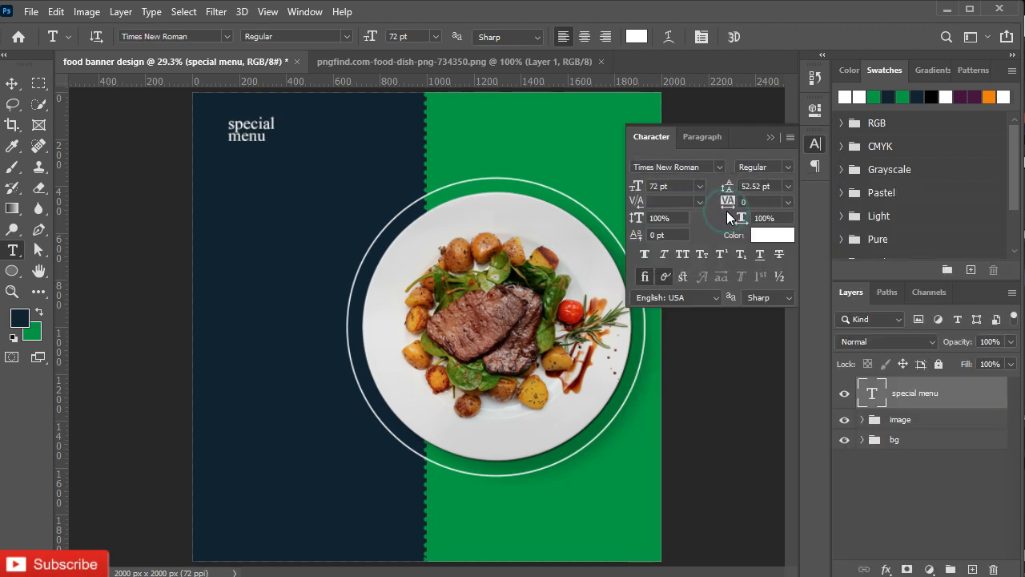
click(682, 253)
click(788, 185)
click(776, 199)
click(654, 186)
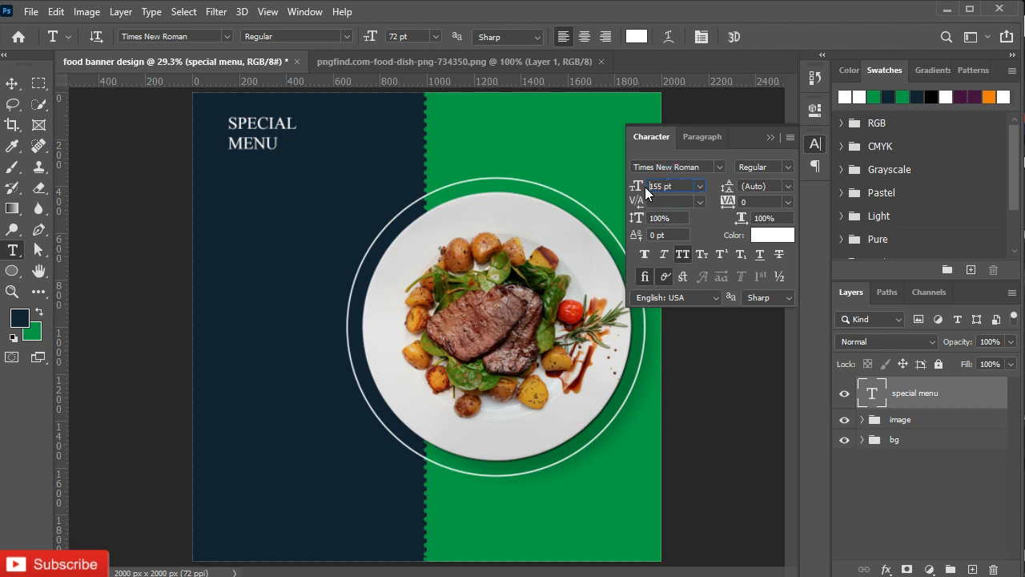
text(155 pt)
key(Return)
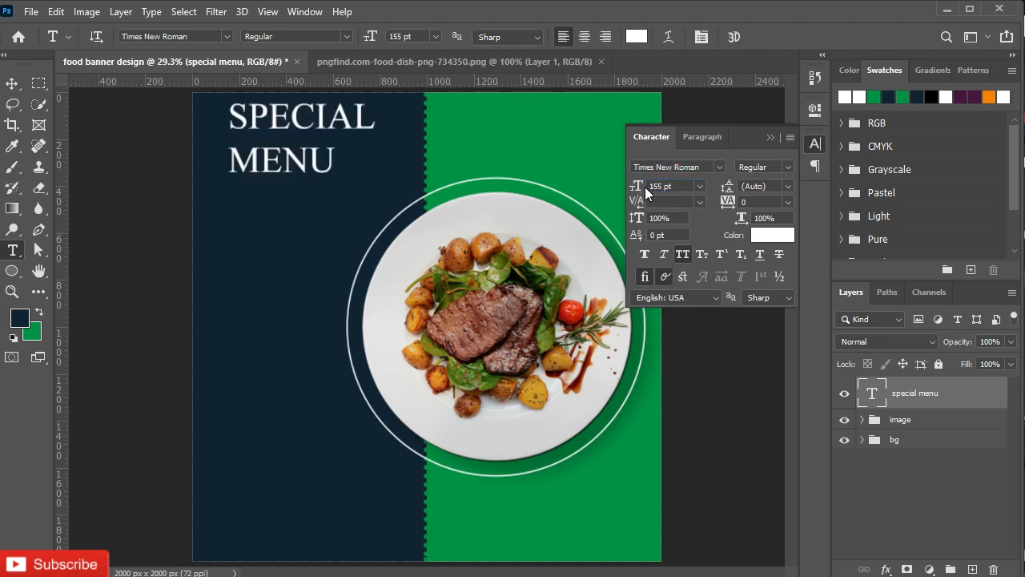
- Move the SPECIAL MENU heading about 54 px left and 59 px down
click(769, 138)
key(v)
drag(301, 120, 291, 133)
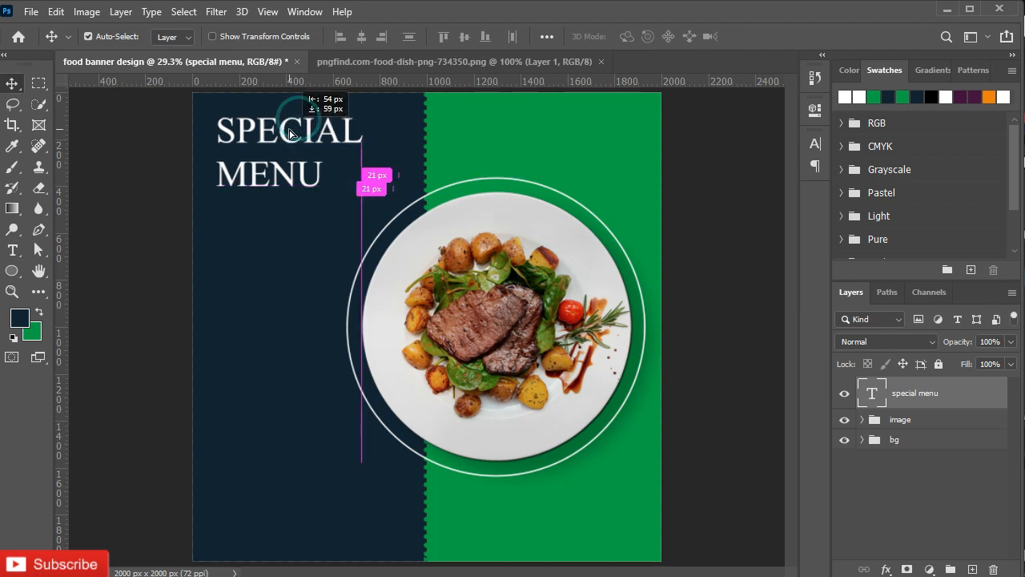
- Create a guide layout with 50 px margins on all four sides and move the heading closer to the upper-left margin corner
click(268, 11)
click(308, 493)
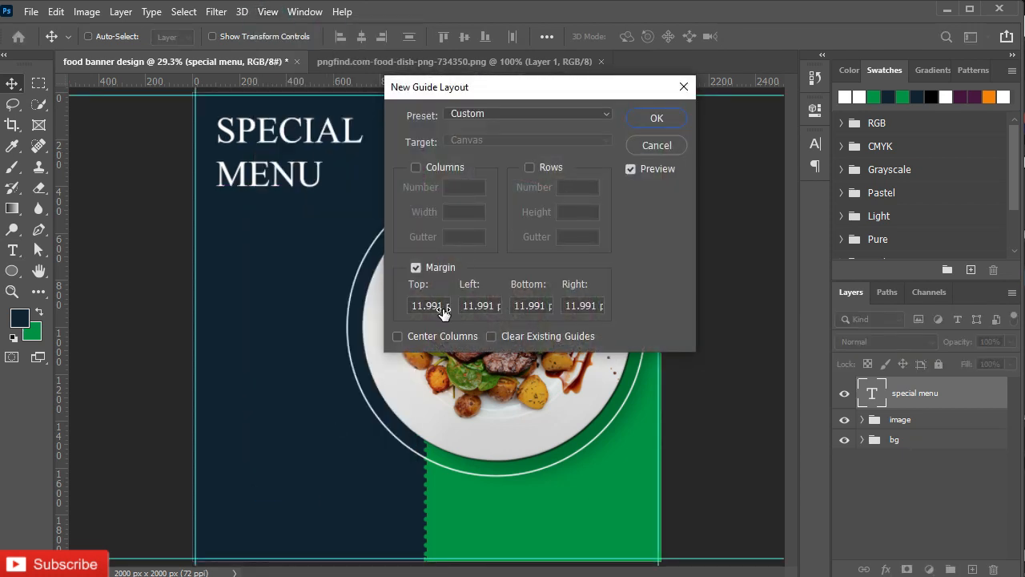
double_click(446, 309)
text(50)
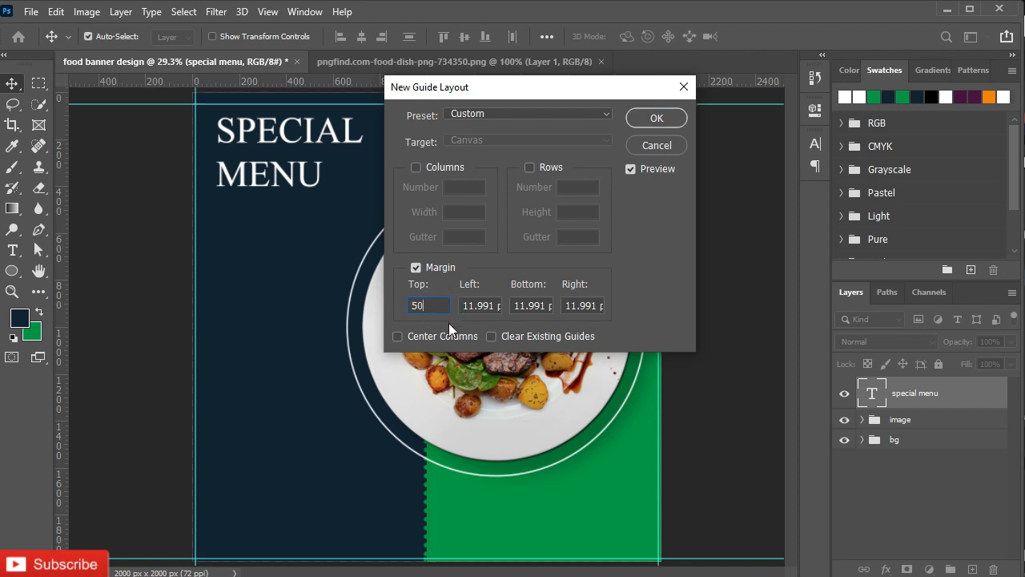
double_click(487, 306)
text(50)
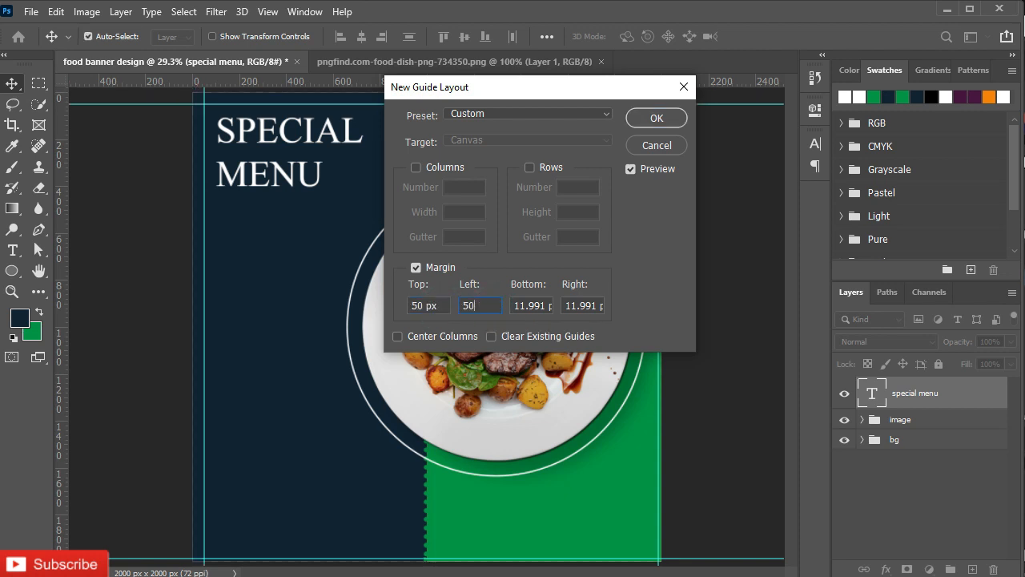
double_click(532, 305)
text(50)
click(576, 305)
double_click(577, 305)
text(50)
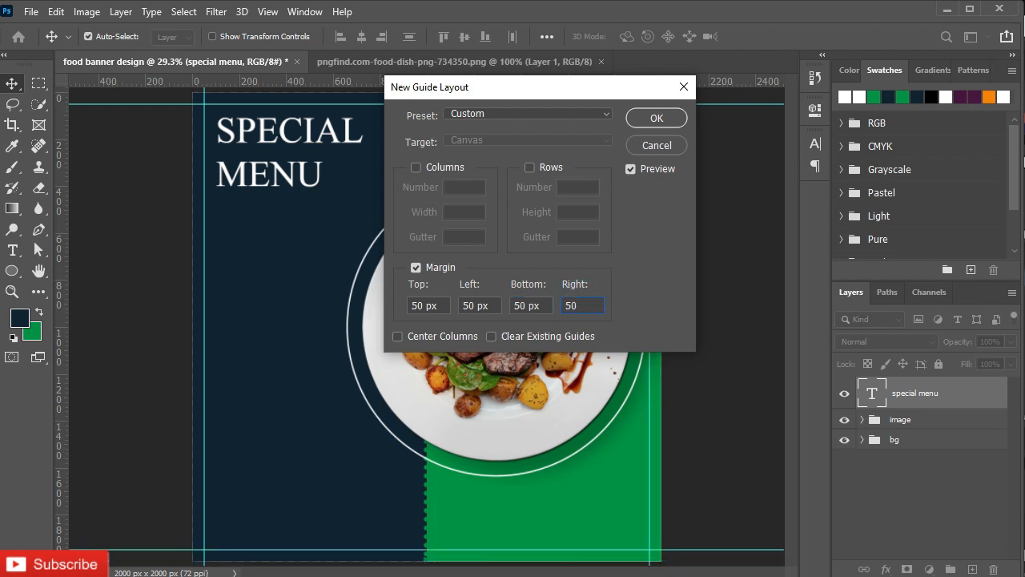
click(656, 119)
mouse_move(240, 130)
mouse_down()
mouse_move(227, 114)
mouse_move(237, 124)
mouse_up()
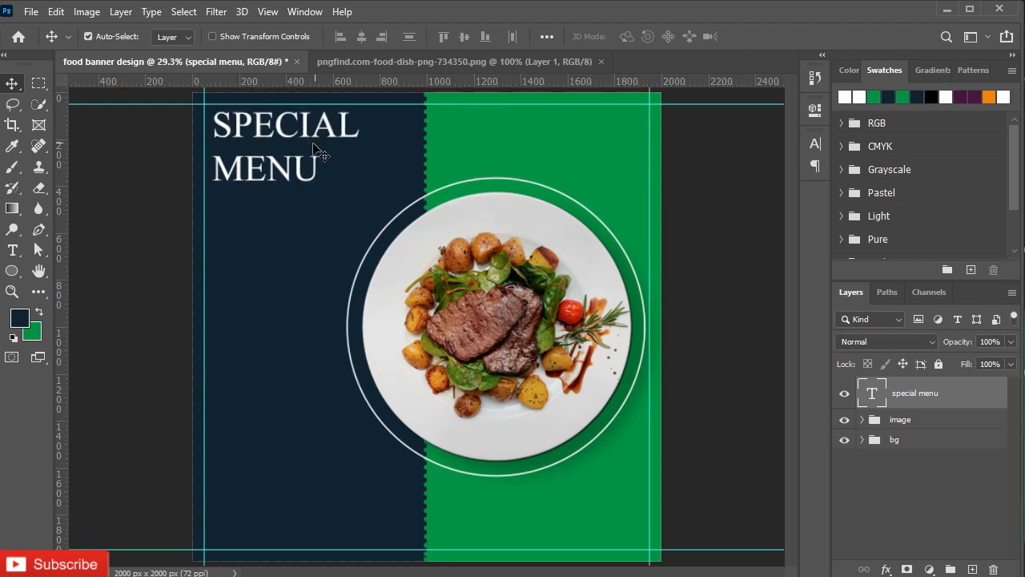
- Nudge the image group to the right until its white ring slightly crosses the right margin guide
click(901, 420)
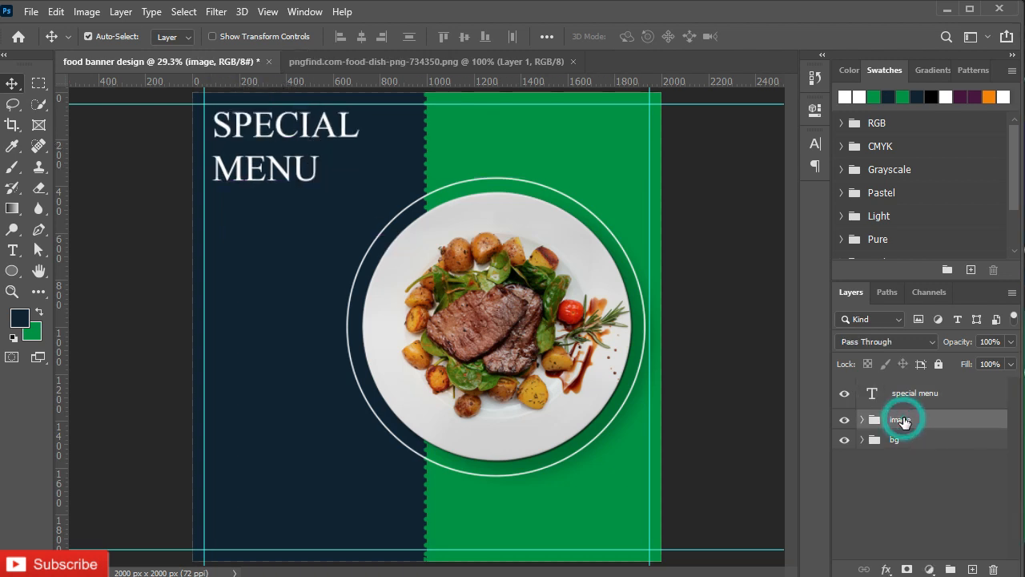
key(Right)
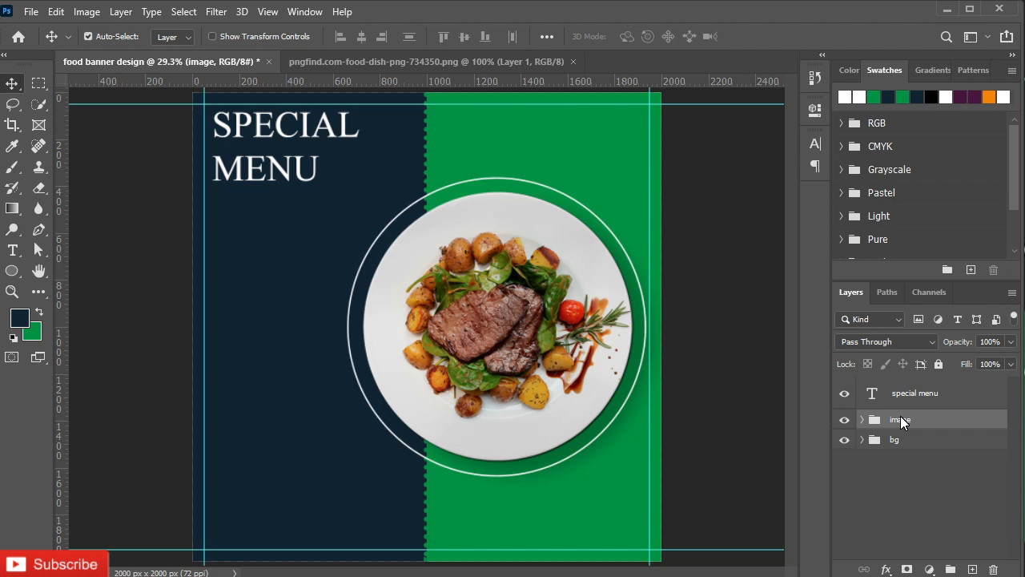
key(Right)
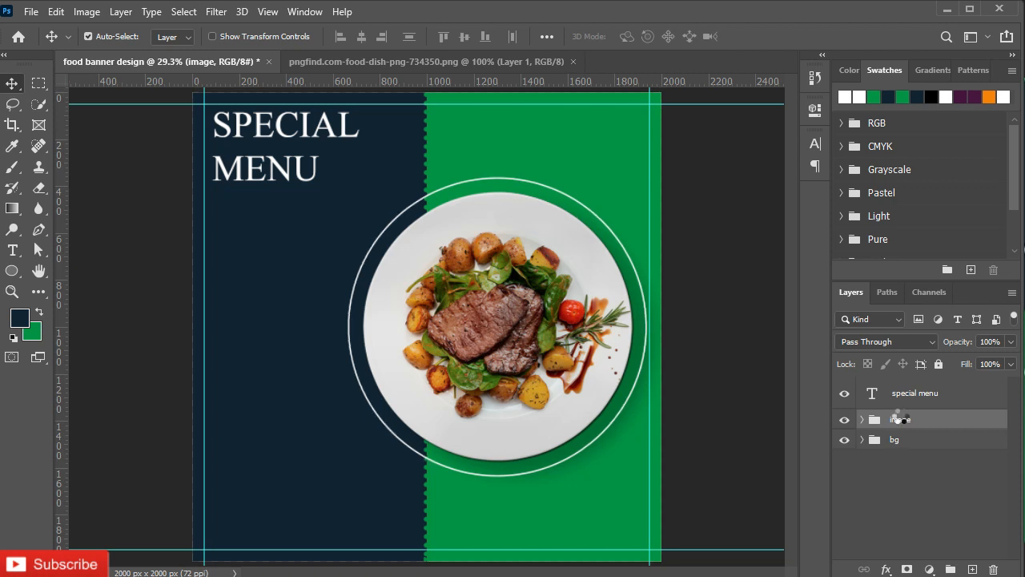
key(Right)
key(Right)
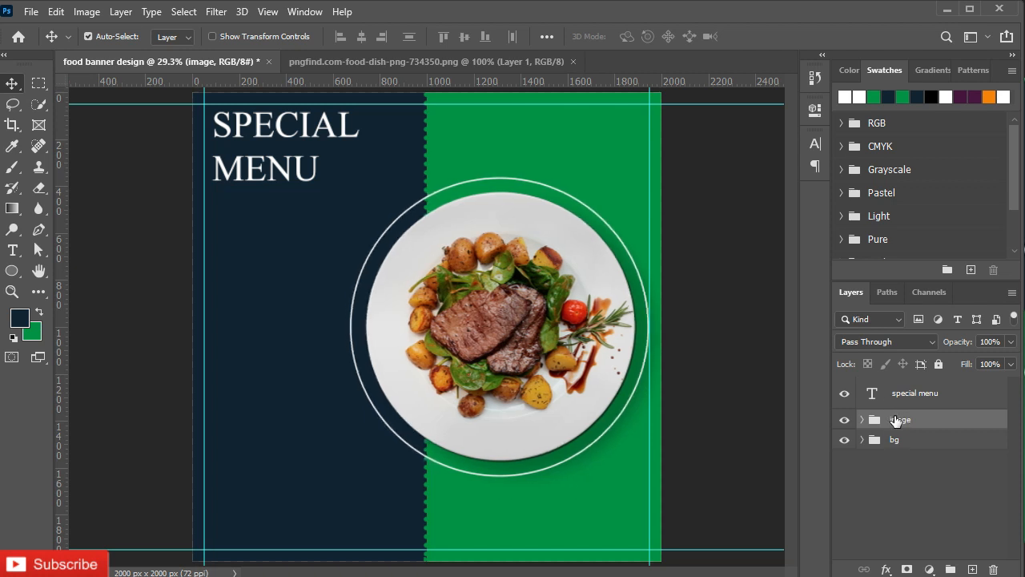
key(Right)
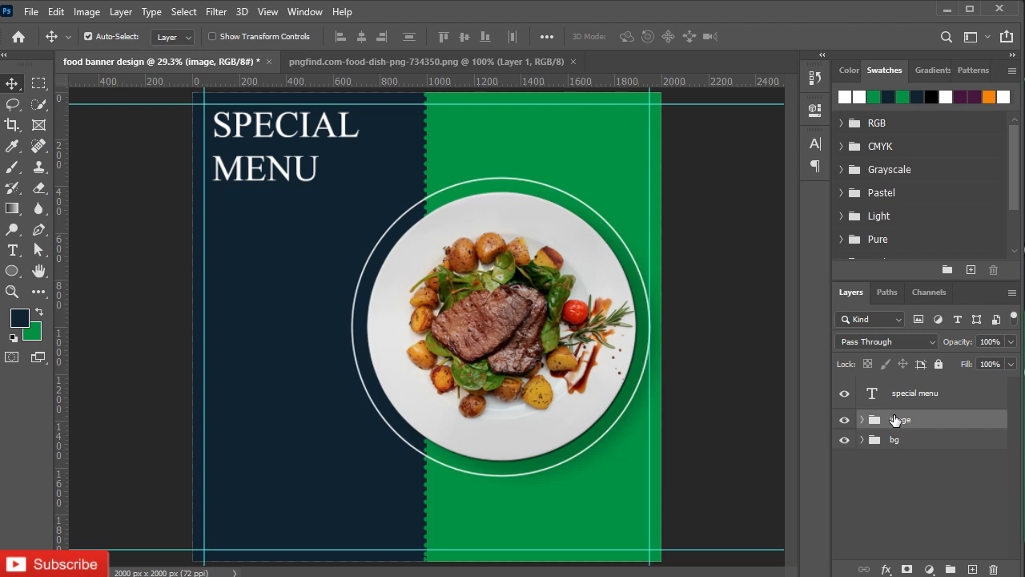
key(Right)
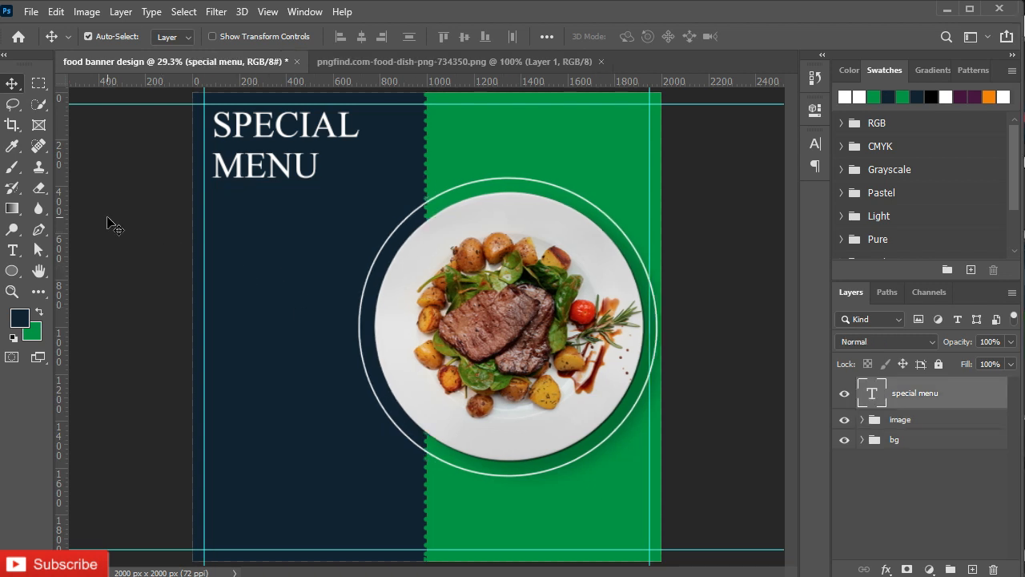
- Draw a straight horizontal line about 447 px long directly beneath the word MENU with the Pen tool
click(39, 228)
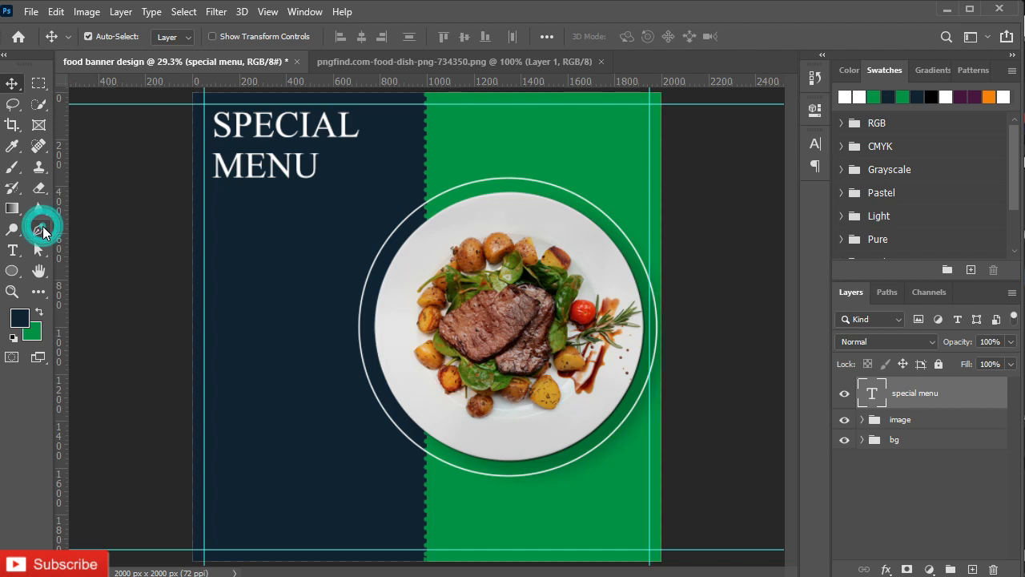
click(214, 185)
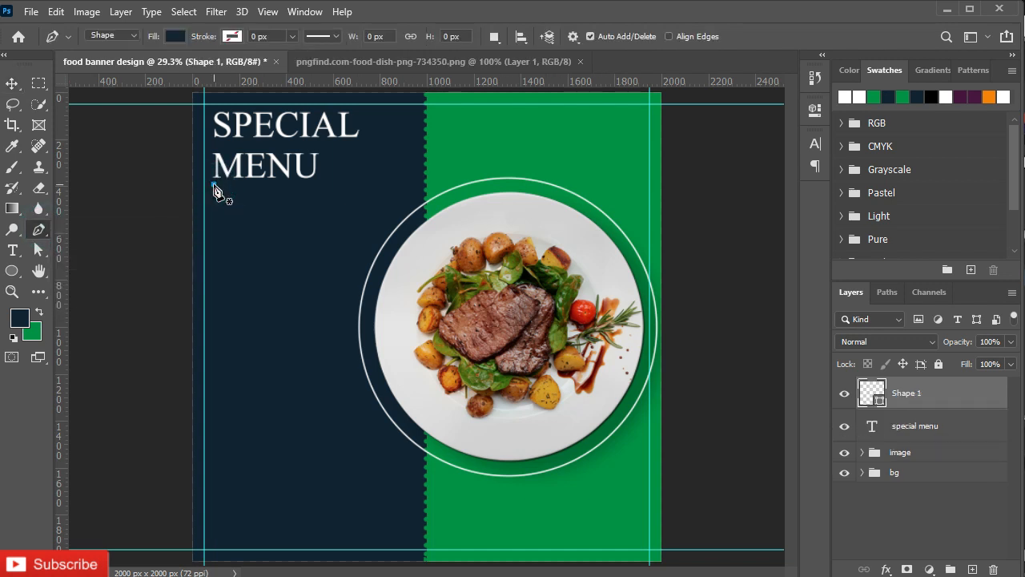
click(319, 185)
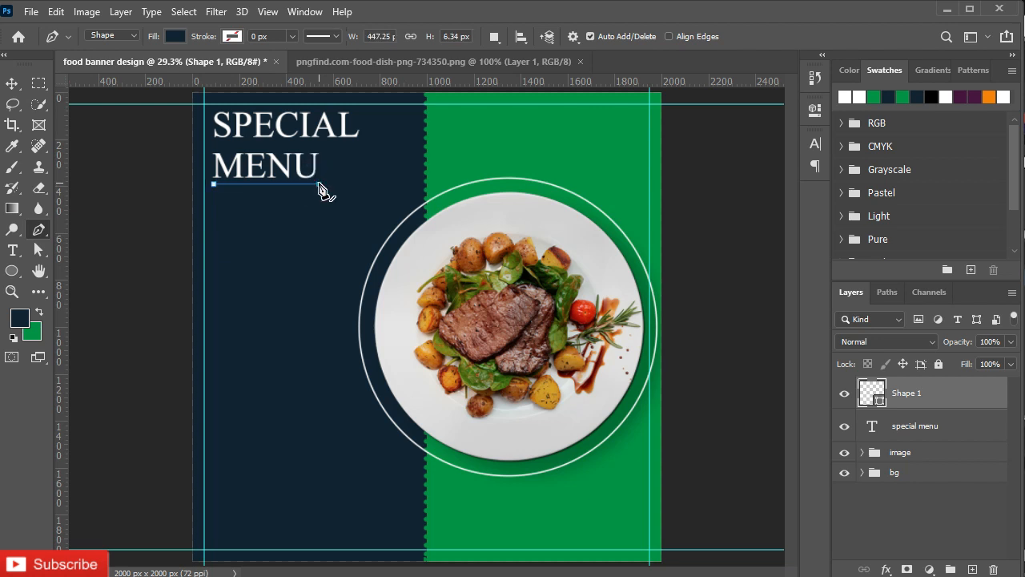
- Remove the underline shape's fill and give it a green stroke 12 px wide
click(174, 36)
click(80, 67)
click(231, 36)
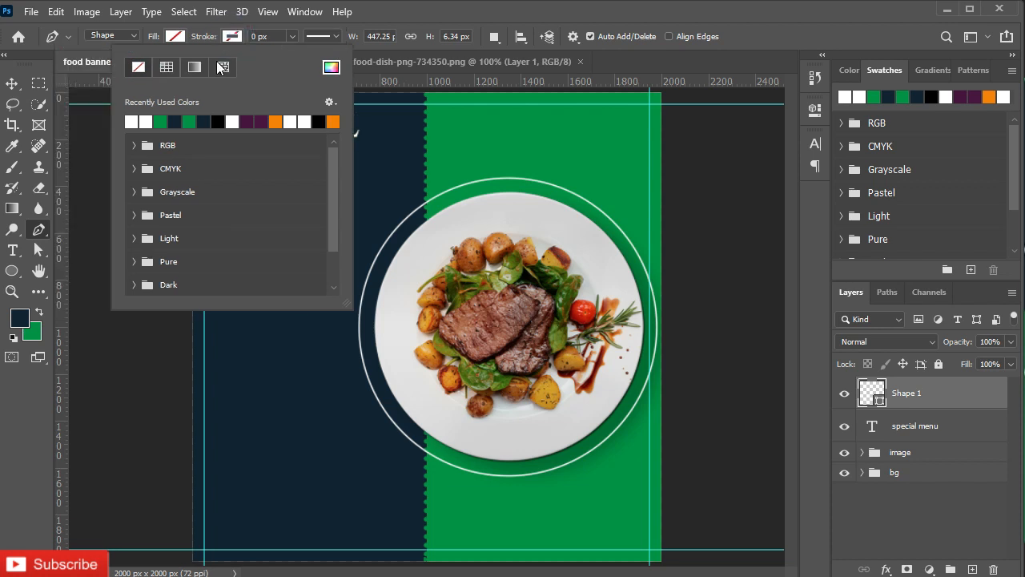
click(161, 121)
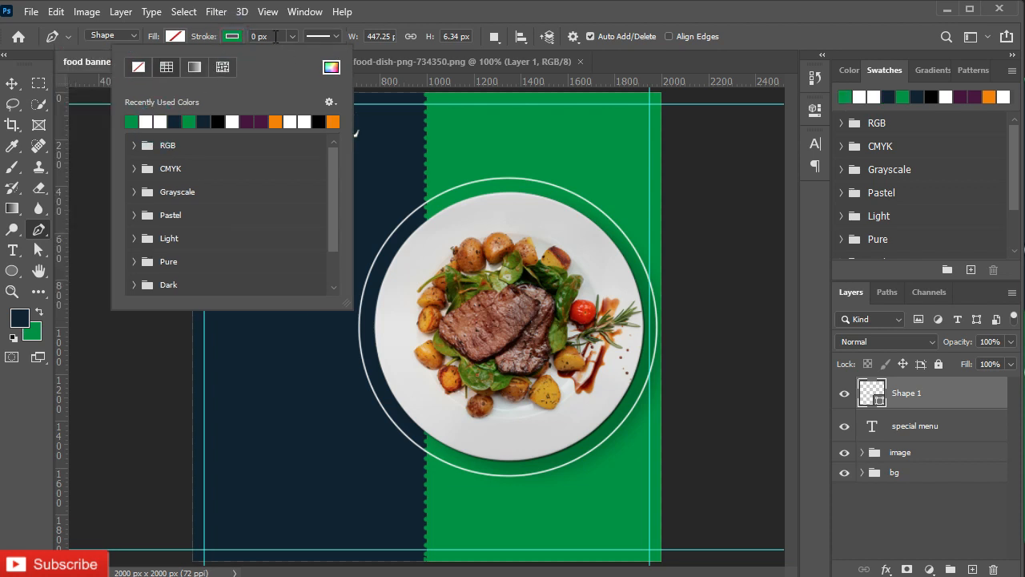
click(252, 36)
text(12)
key(Return)
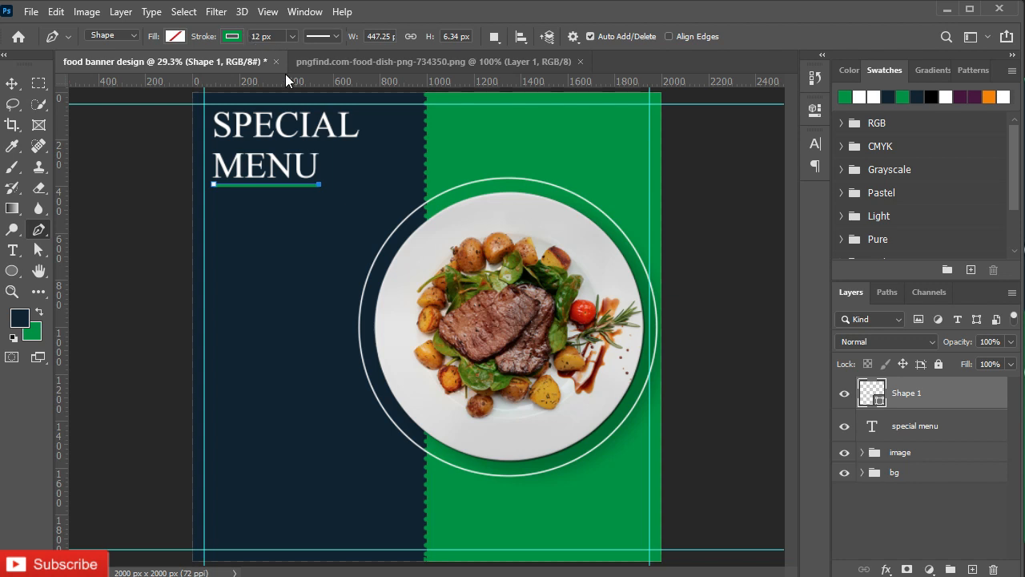
click(12, 83)
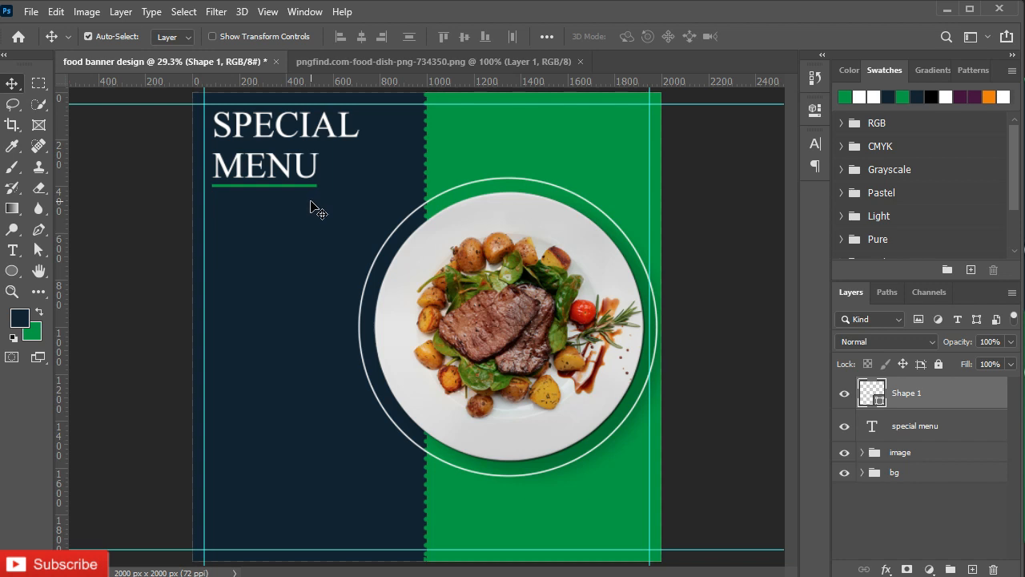
- Group the underline shape with the special menu text layer and name the group "main text"
shift+click(915, 425)
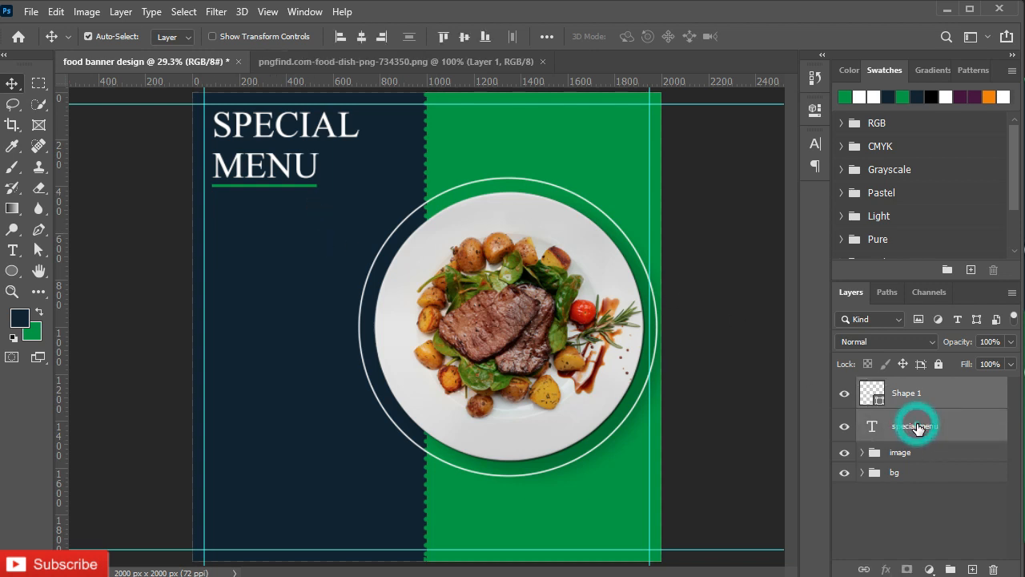
key(ctrl+g)
double_click(903, 386)
text(m)
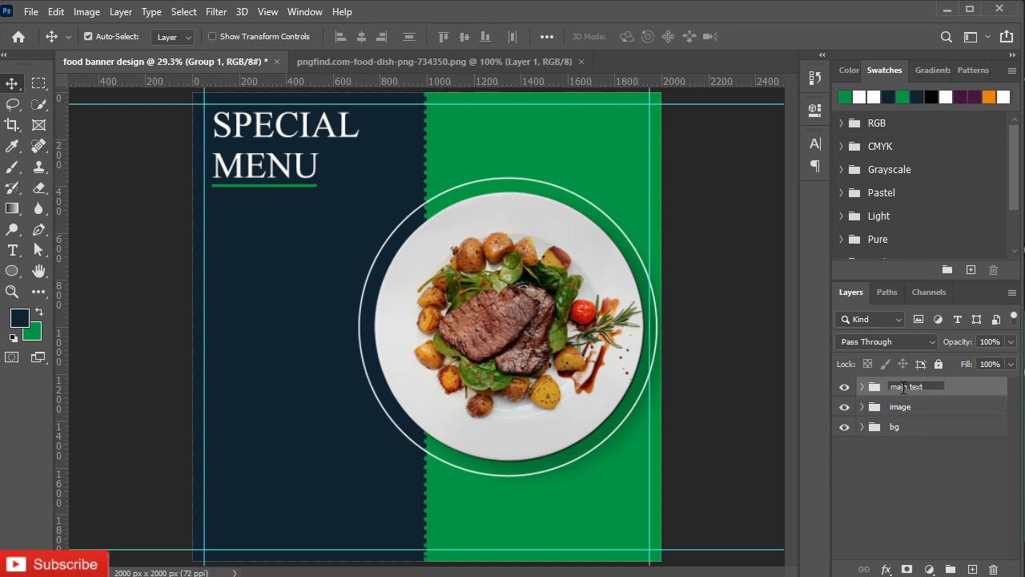
text(ain text)
key(Return)
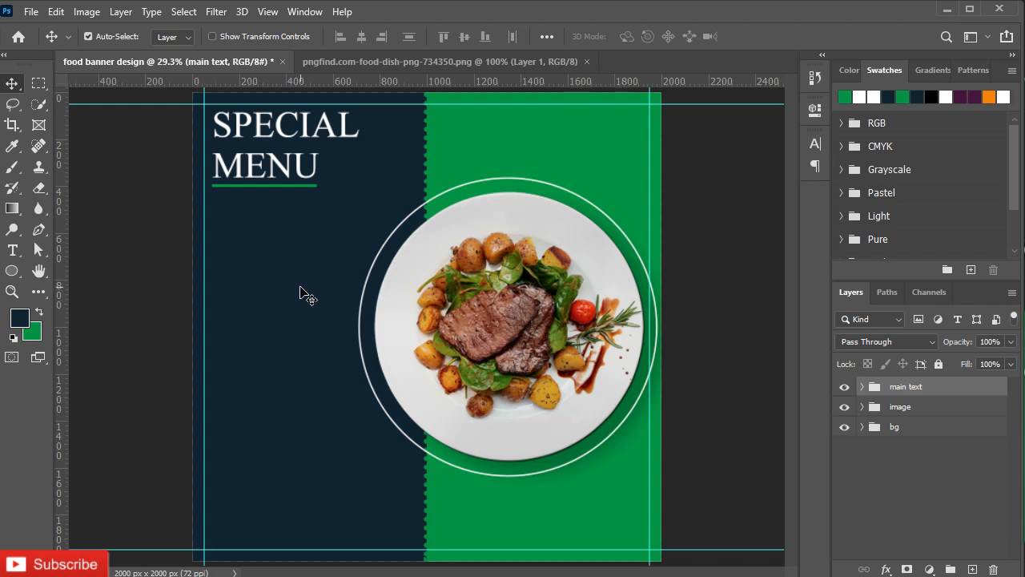
- Move the image group with the ringed plate slightly up on the banner
key(alt+bracketleft)
key(ctrl+t)
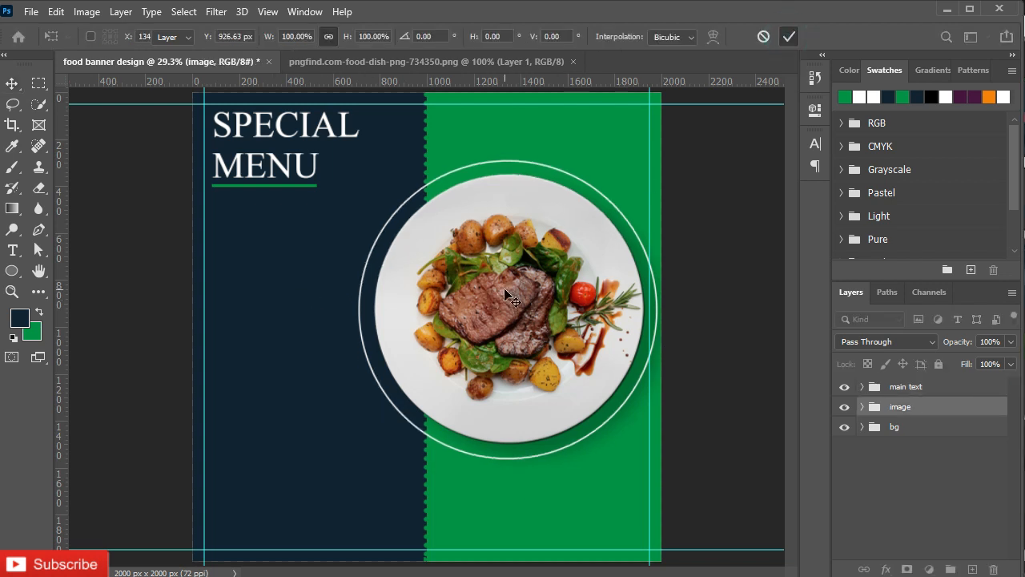
click(789, 32)
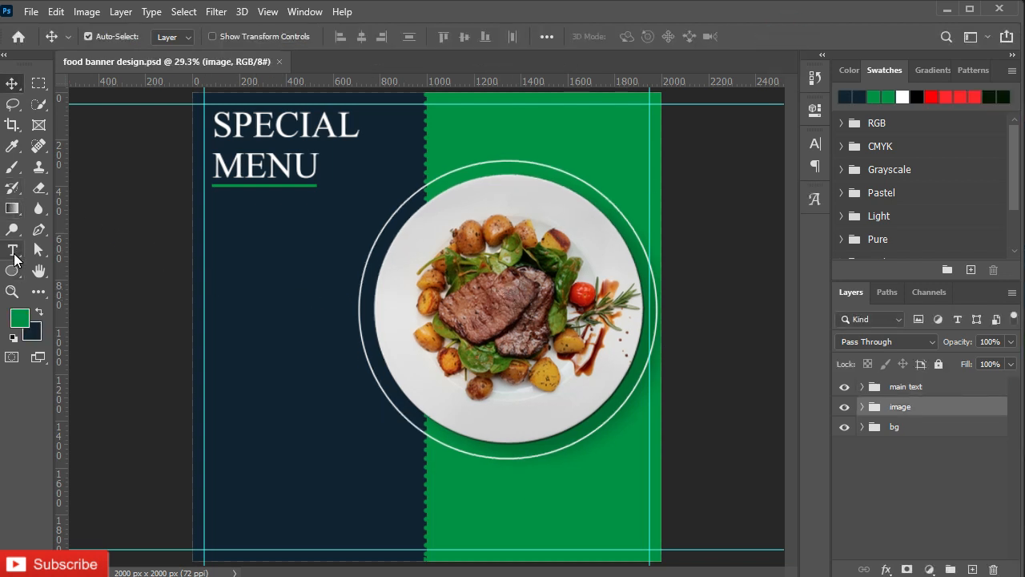
- Add a Lorem ipsum paragraph in 60 pt Times New Roman below the heading, shrinking its text box to clear the plate's ring
click(12, 249)
drag(211, 235, 348, 445)
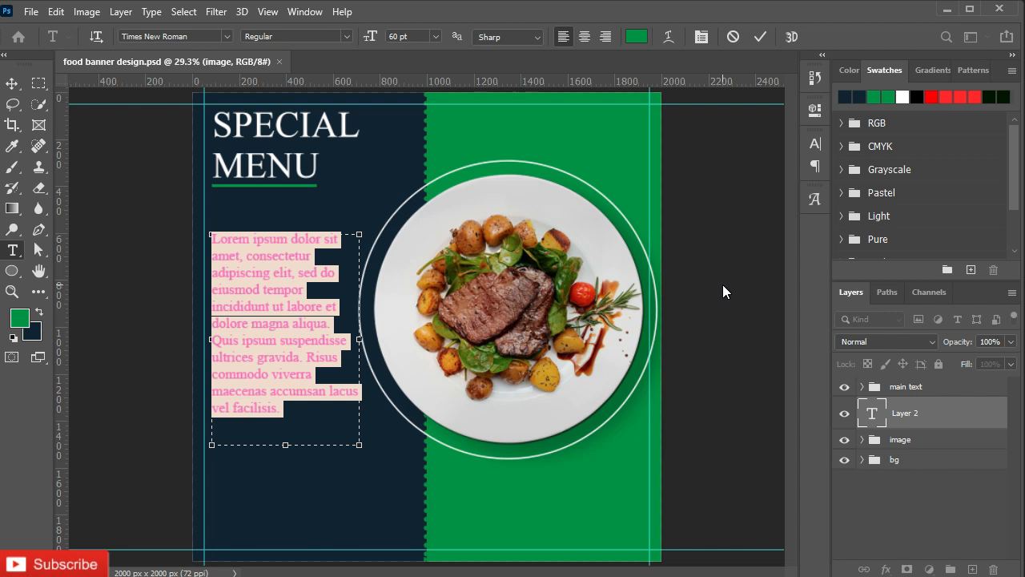
click(813, 145)
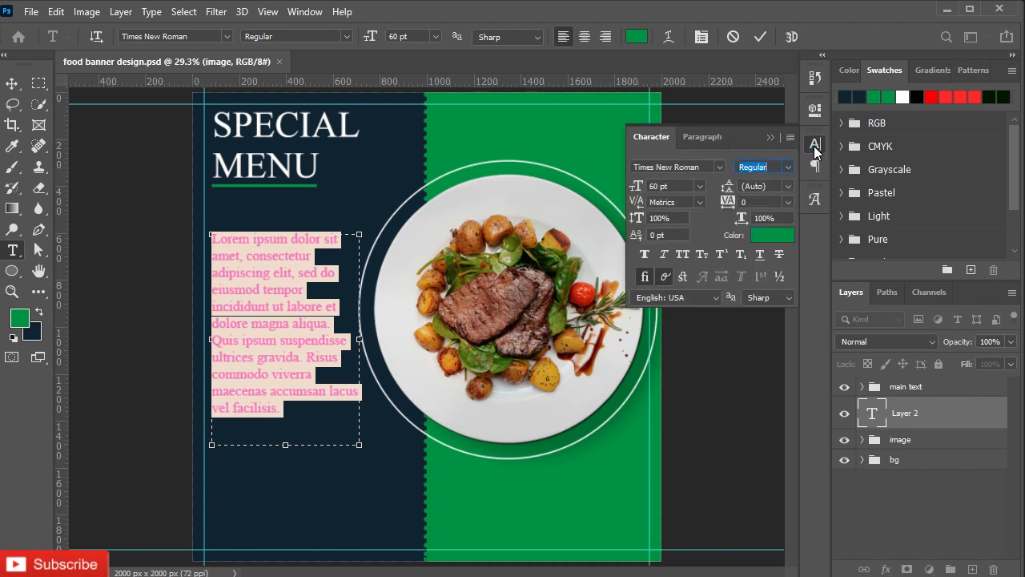
click(769, 139)
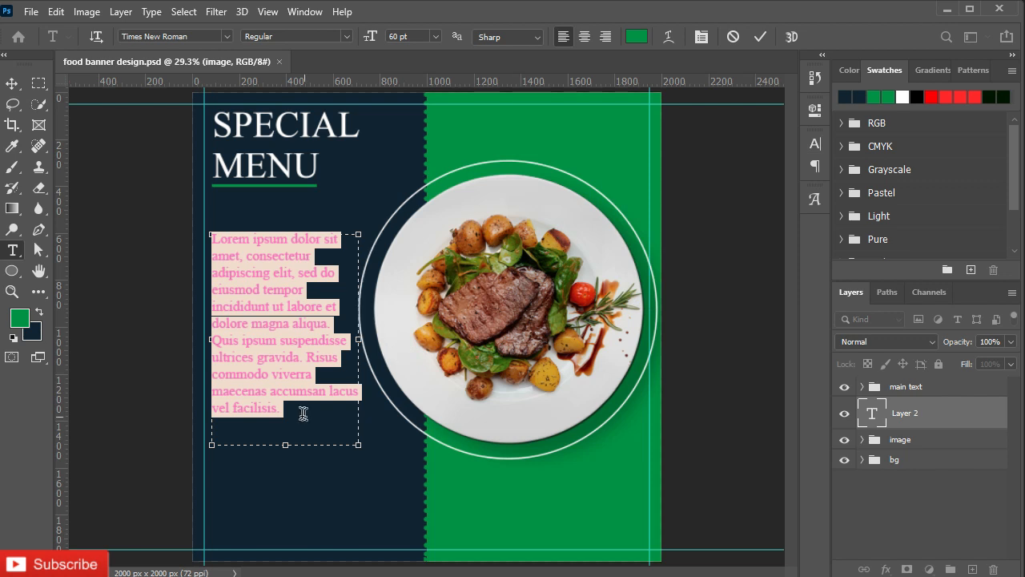
drag(359, 339, 343, 338)
drag(277, 445, 278, 422)
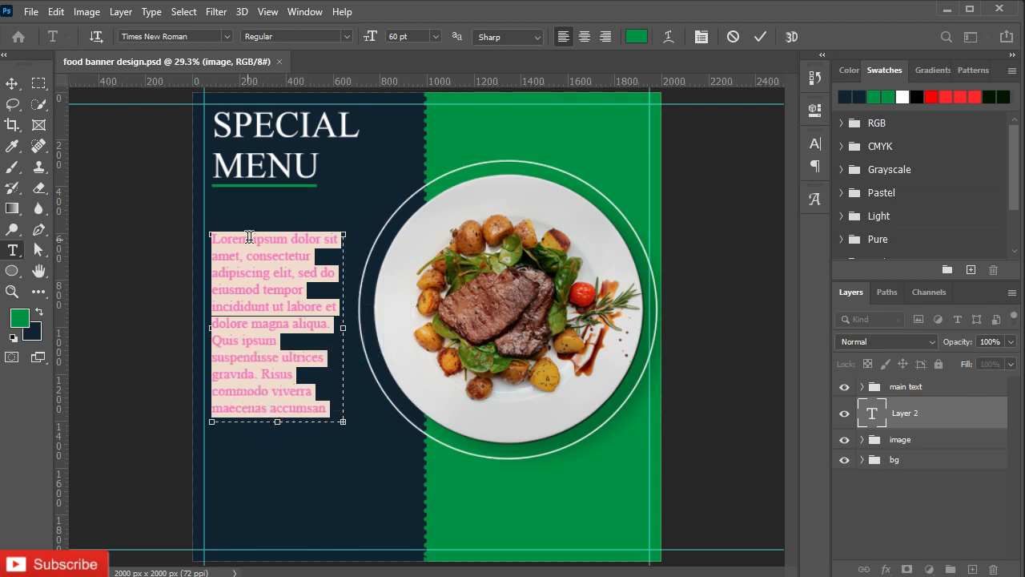
click(760, 36)
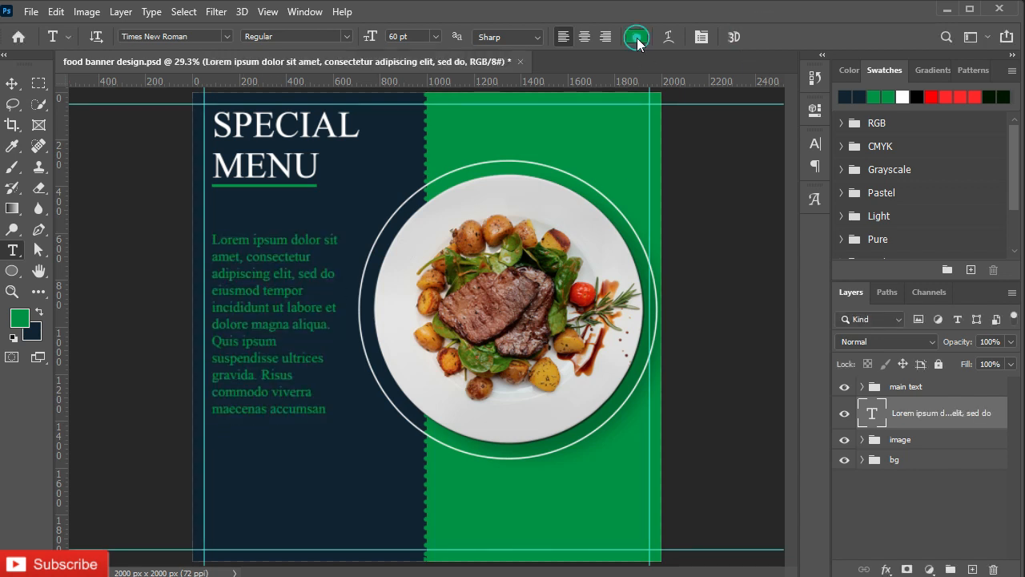
- Change the Lorem ipsum paragraph's text colour to white
click(637, 36)
drag(695, 265, 659, 239)
click(1007, 240)
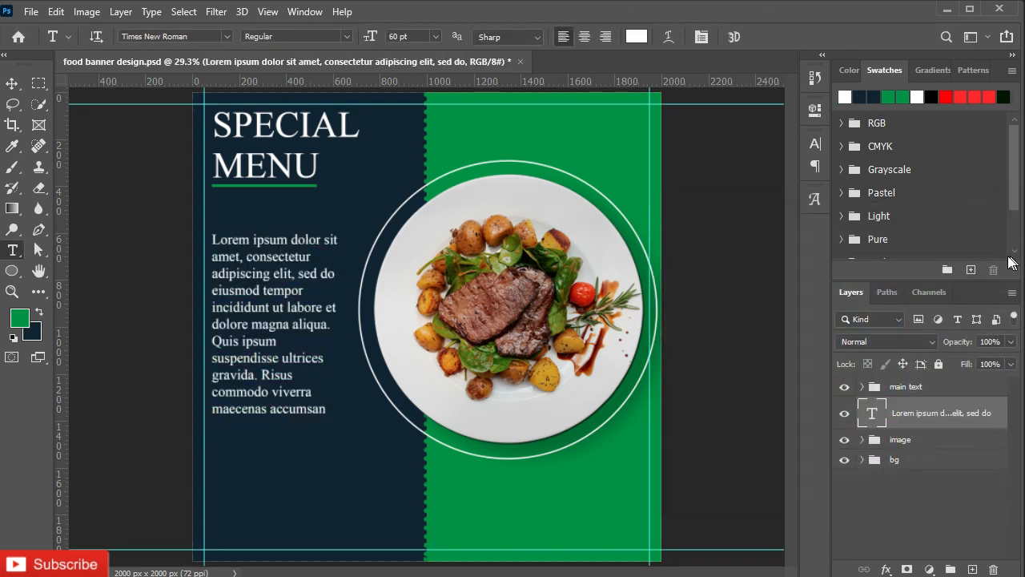
key(v)
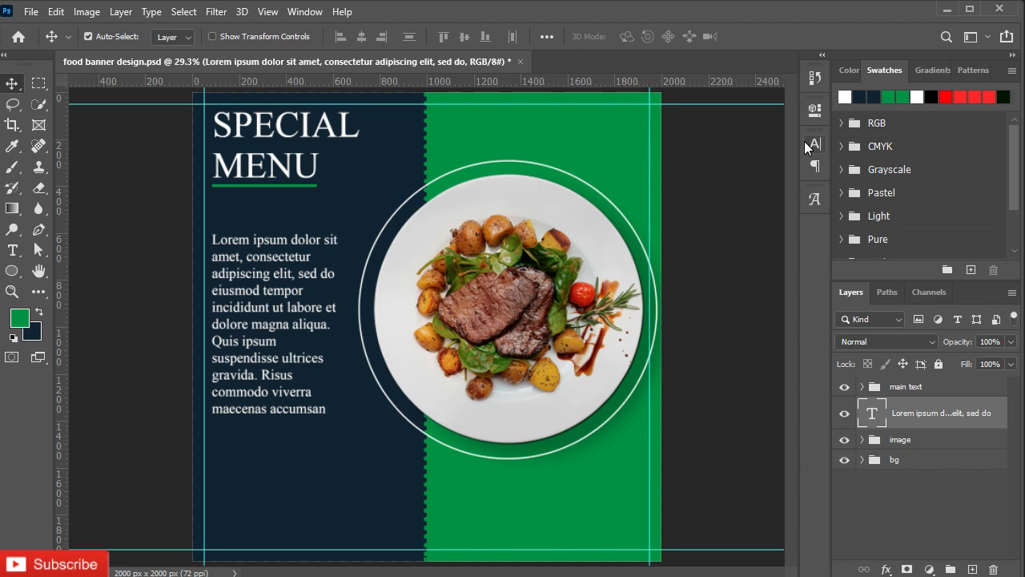
- Set the paragraph's leading to 90 pt
click(814, 144)
click(757, 186)
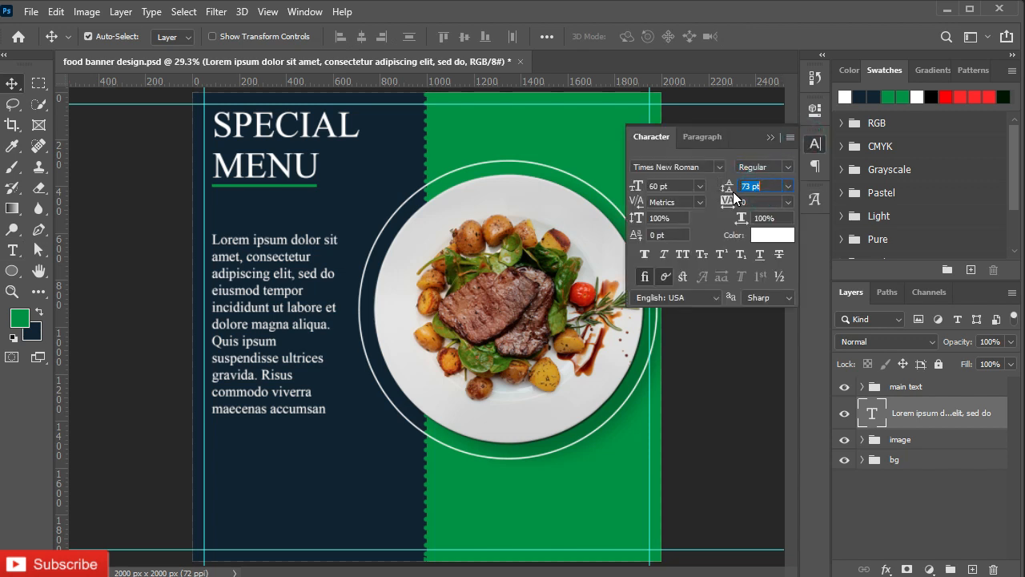
key(Down)
key(Down)
key(Down)
key(Up)
key(Up)
key(Up)
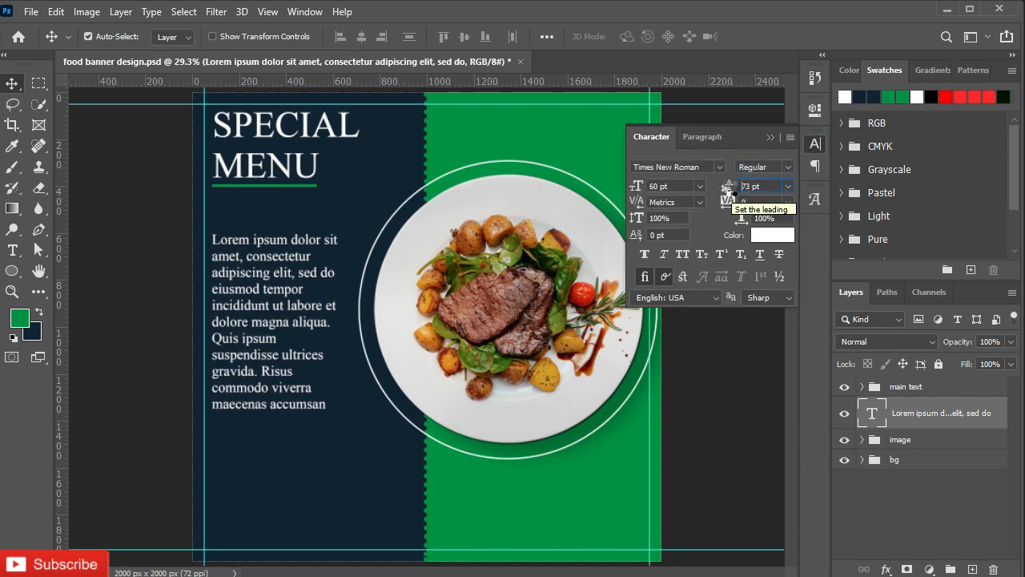
key(Up)
key(Up)
key(Up)
key(Up)
key(Up)
key(Up)
key(Up)
key(Up)
key(Up)
key(Up)
key(Up)
key(Up)
key(Up)
key(Up)
key(Up)
key(Up)
key(Up)
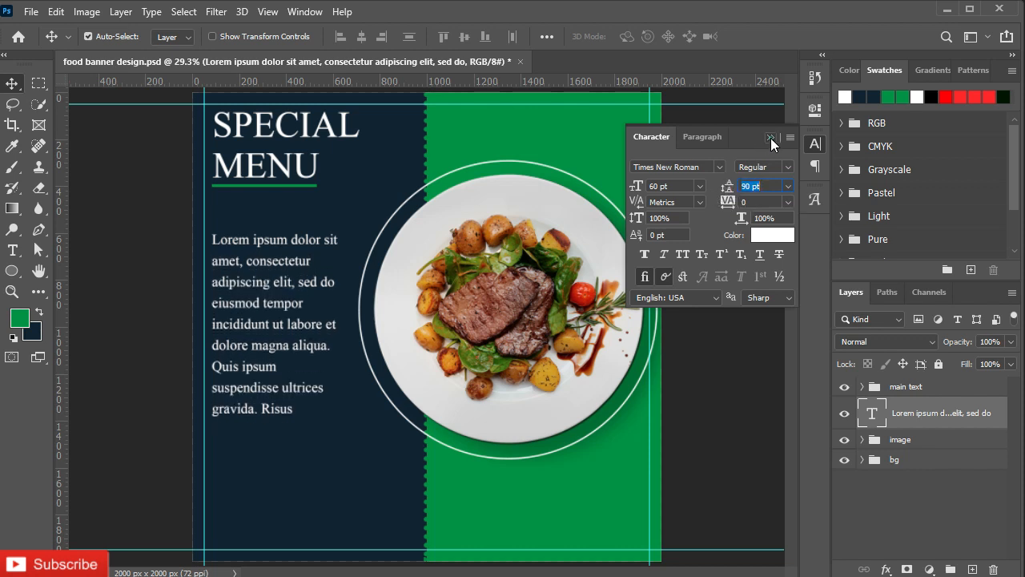
click(770, 138)
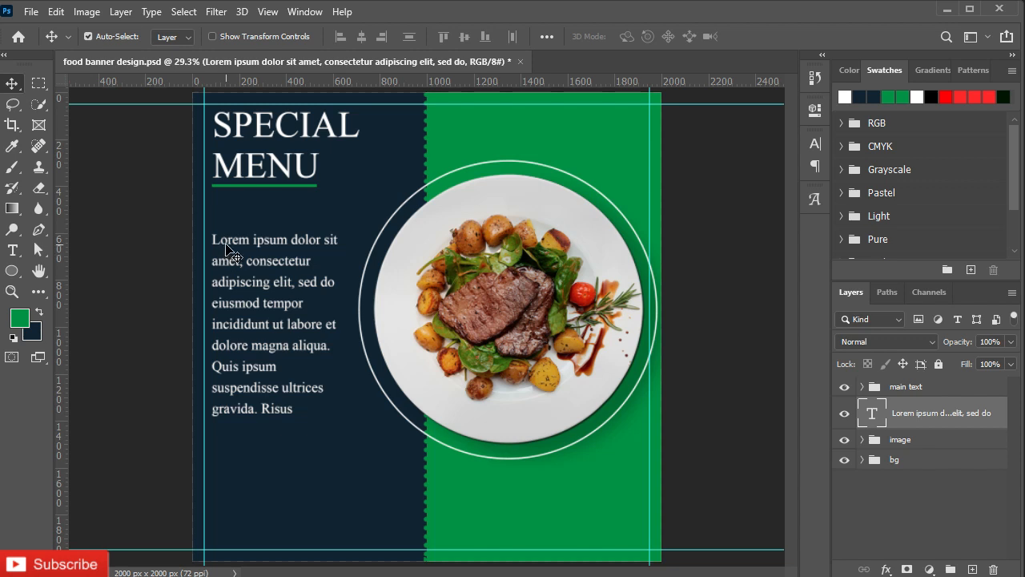
- Move the paragraph up closer to the heading's underline and place its layer inside the main text group
drag(225, 253, 225, 234)
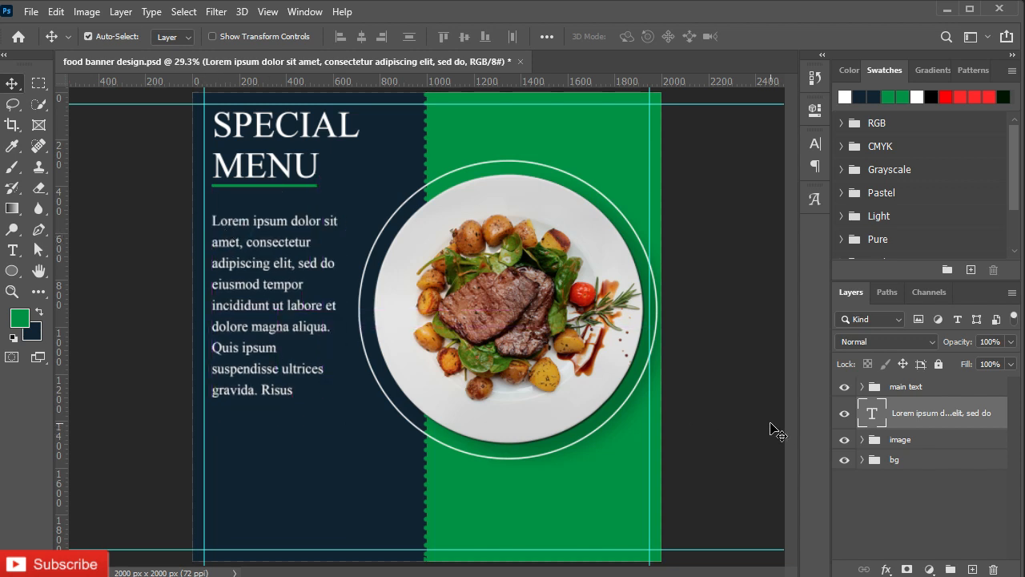
drag(932, 419, 906, 387)
click(906, 426)
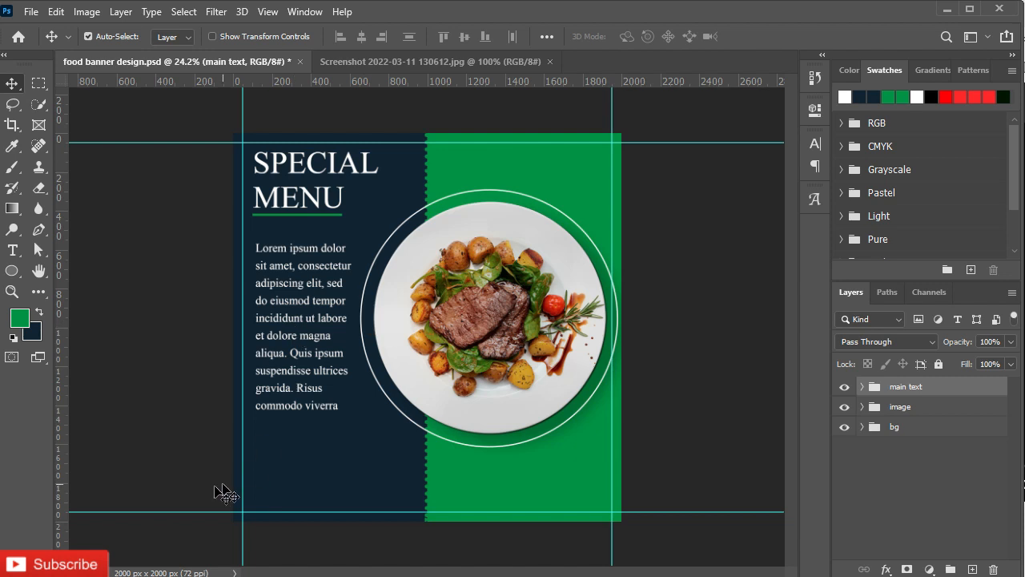
- Create a 616 × 145 px rectangle below the paragraph and move it into line with the left end of the heading's underline
click(12, 270)
key(shift+u)
click(281, 476)
text(616)
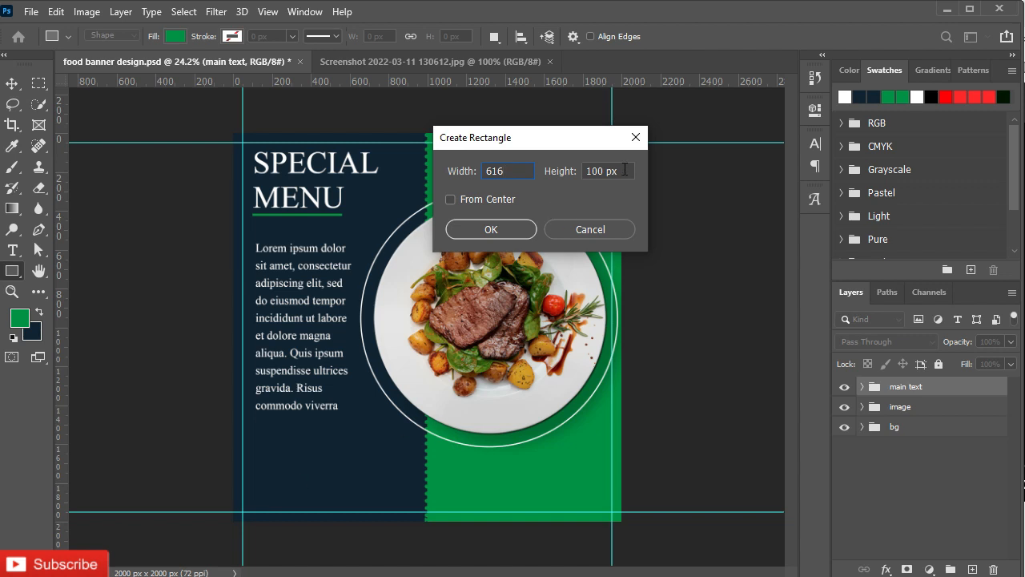
click(625, 170)
text(145)
click(509, 228)
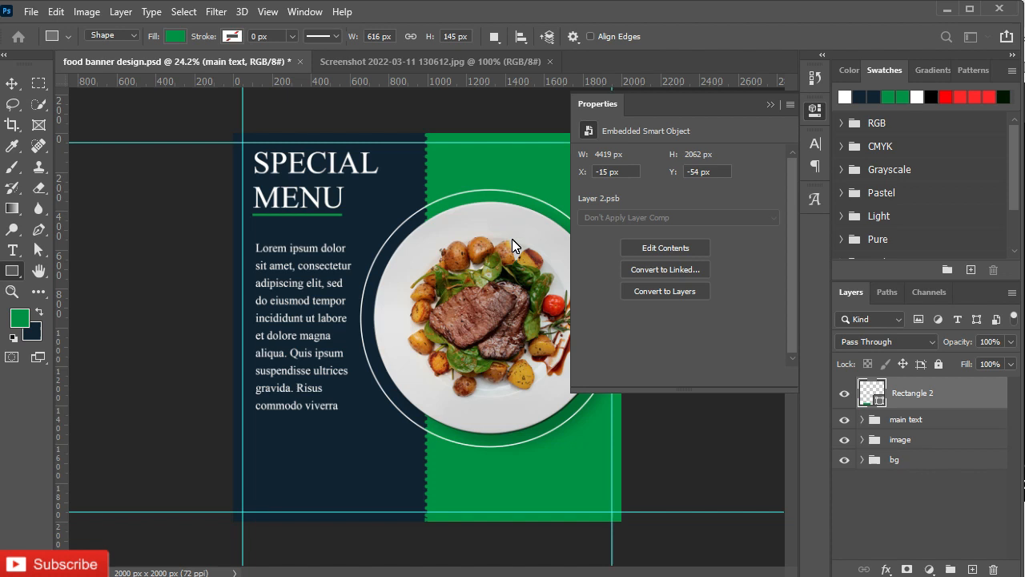
click(770, 105)
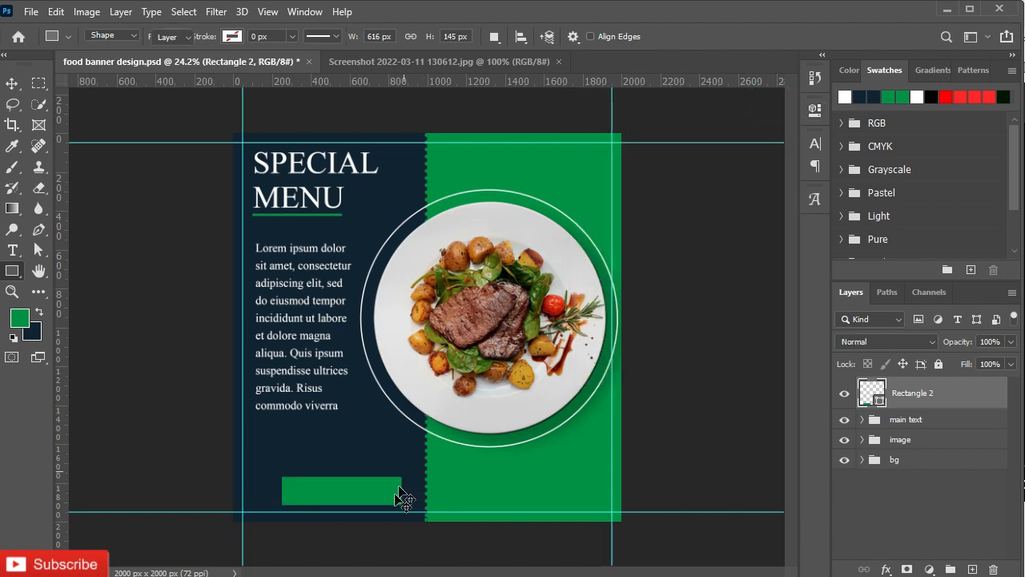
key(v)
drag(319, 505, 286, 490)
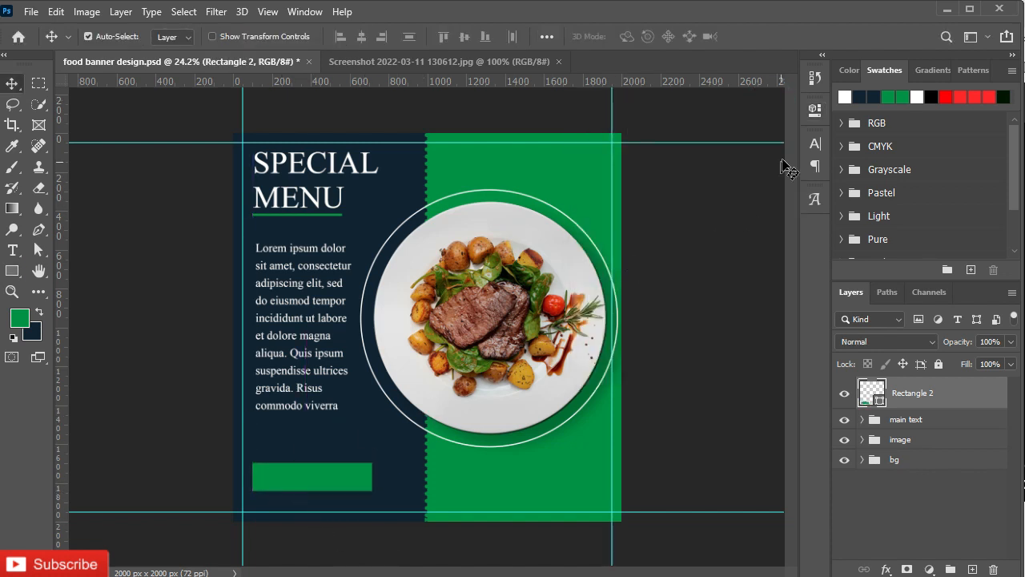
- Remove the rectangle's fill and outline it with a green stroke 8 px wide
click(814, 109)
click(588, 205)
click(595, 236)
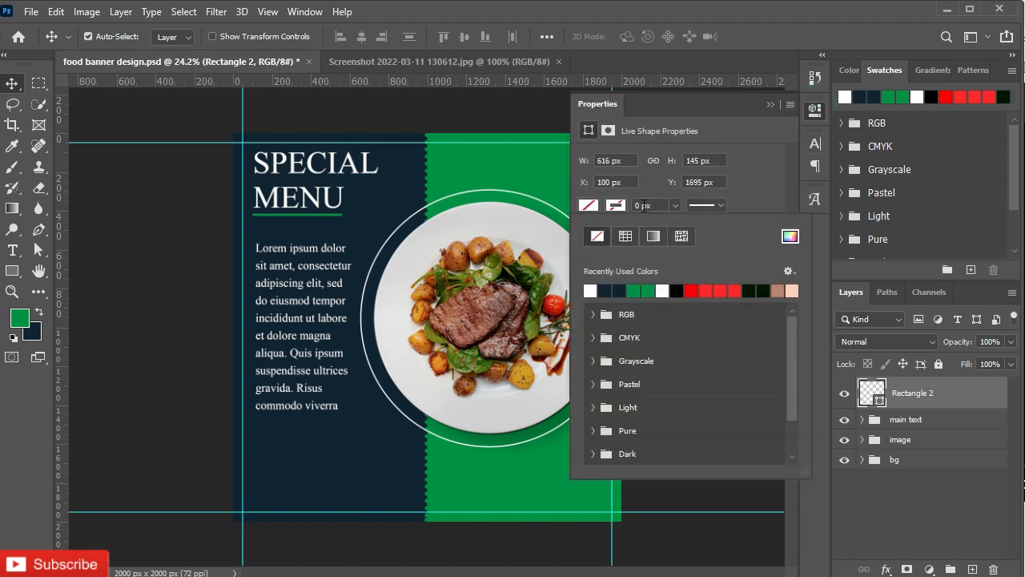
click(632, 291)
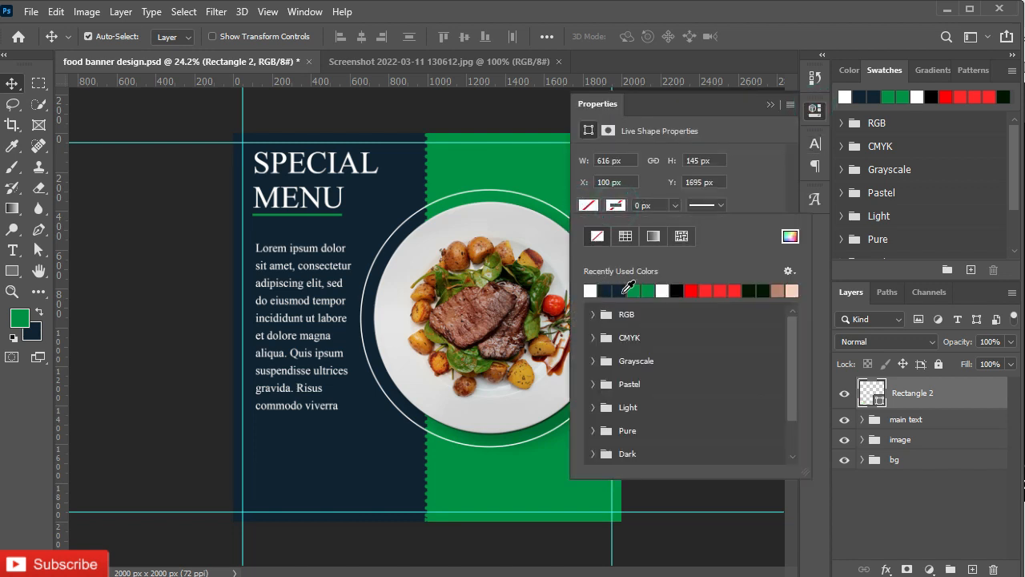
click(632, 205)
text(8)
key(Return)
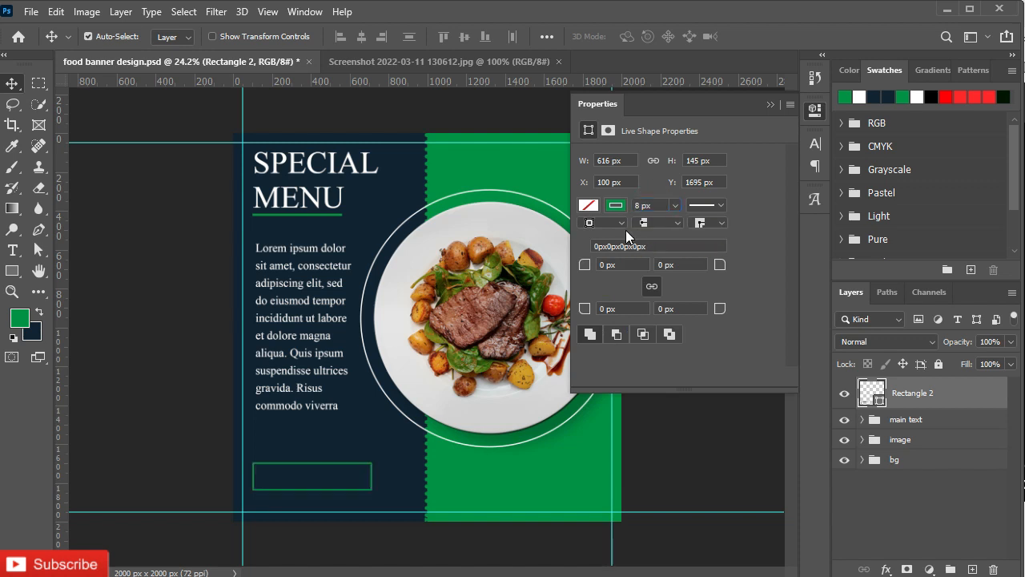
click(769, 105)
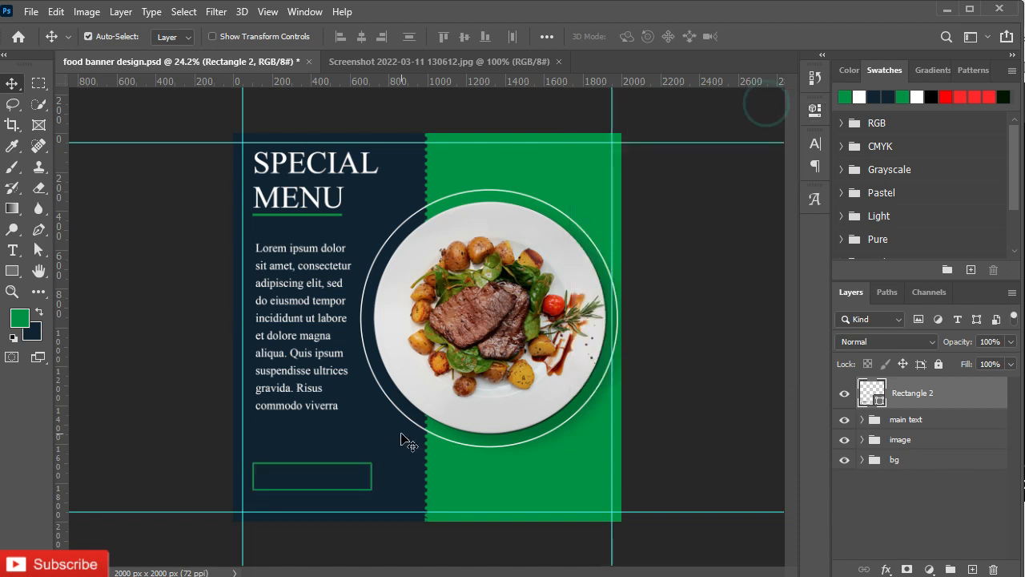
scroll(285, 502, up, 3)
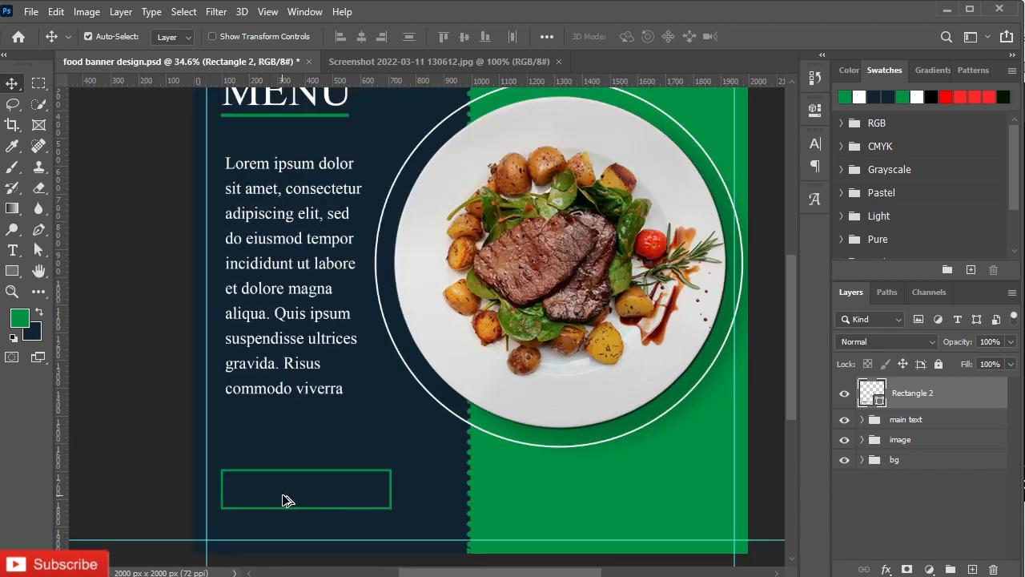
drag(285, 491, 293, 382)
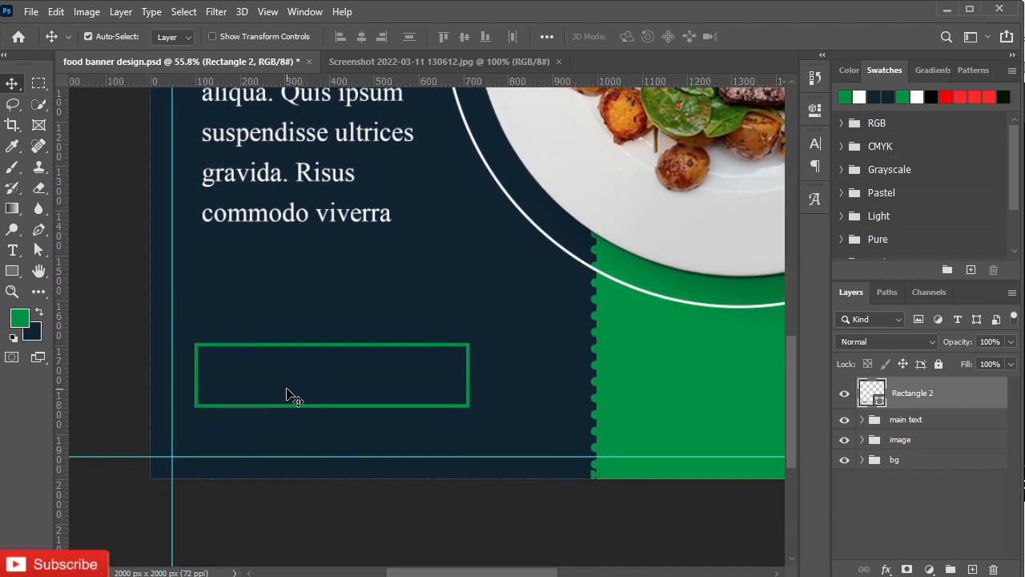
- Add the text "order now" above the green outlined box and set it in all caps
key(t)
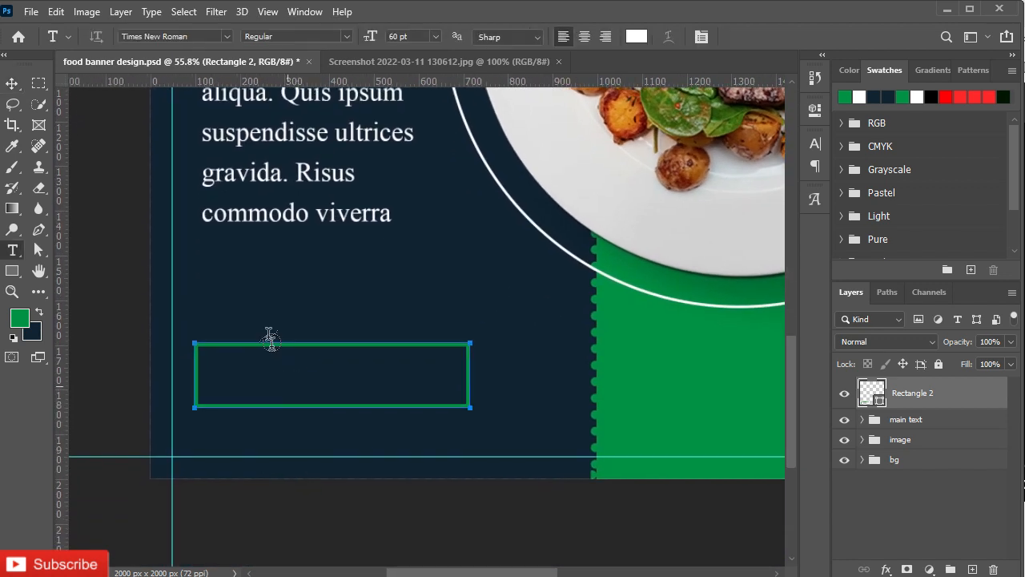
click(265, 286)
text(O)
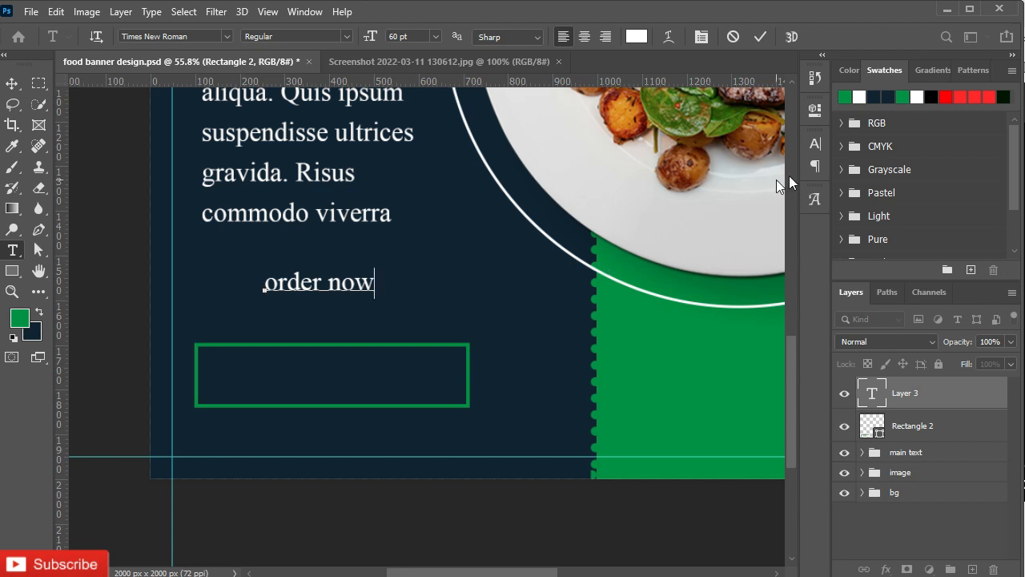
click(760, 37)
click(815, 143)
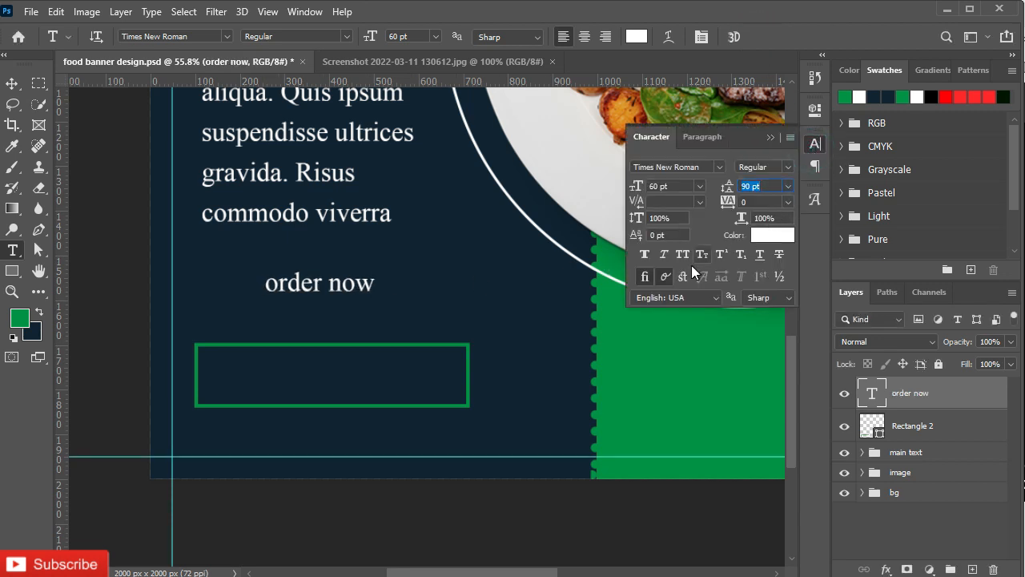
click(682, 255)
click(770, 138)
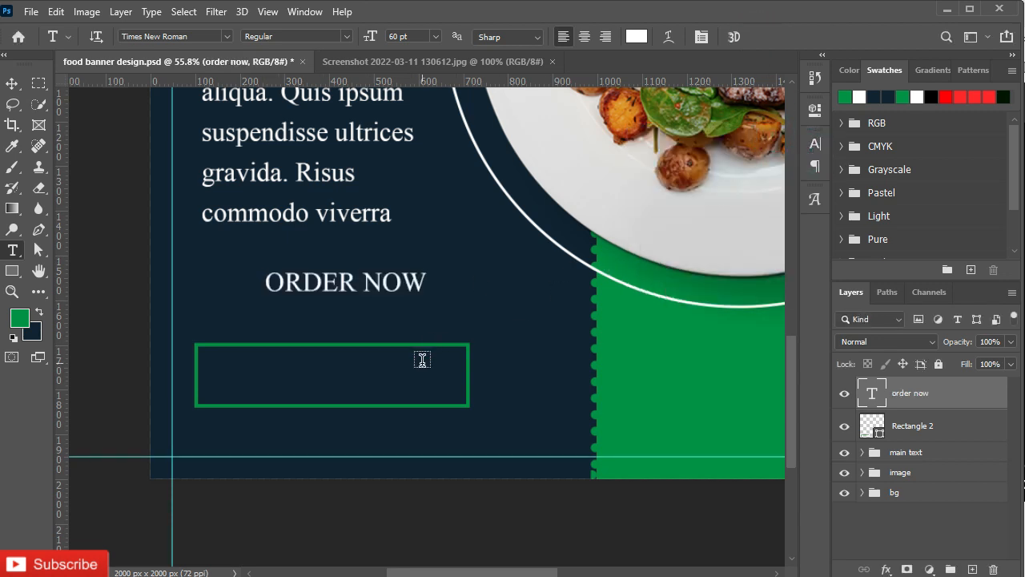
- Centre the ORDER NOW text horizontally and vertically inside the green outlined box
key(v)
ctrl+click(871, 425)
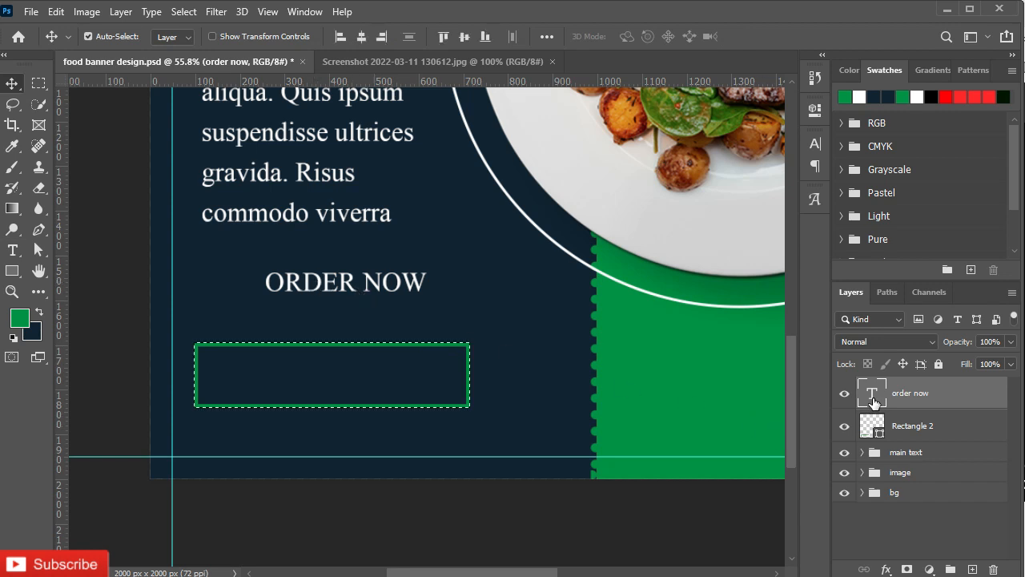
click(360, 37)
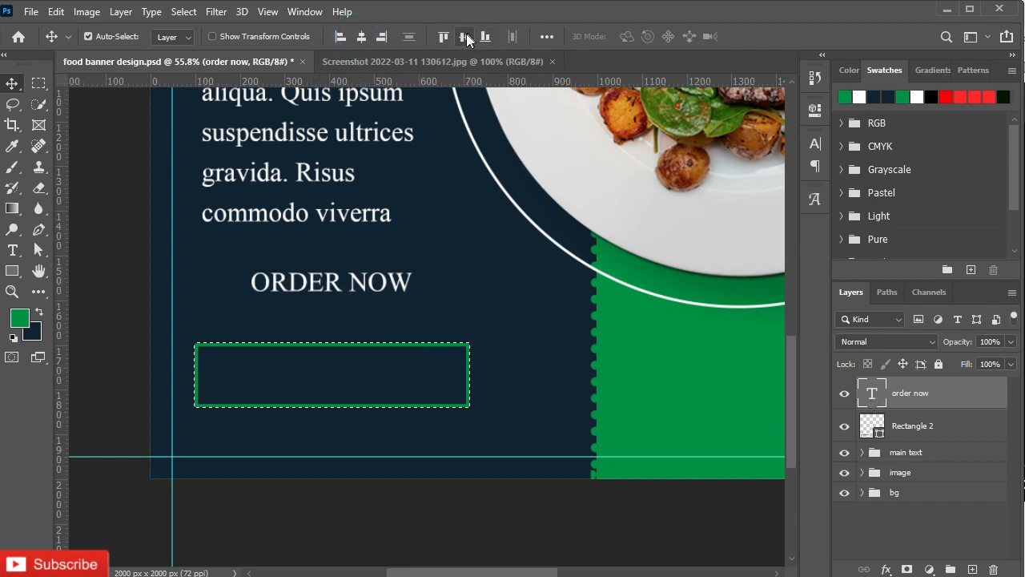
click(461, 36)
key(ctrl+d)
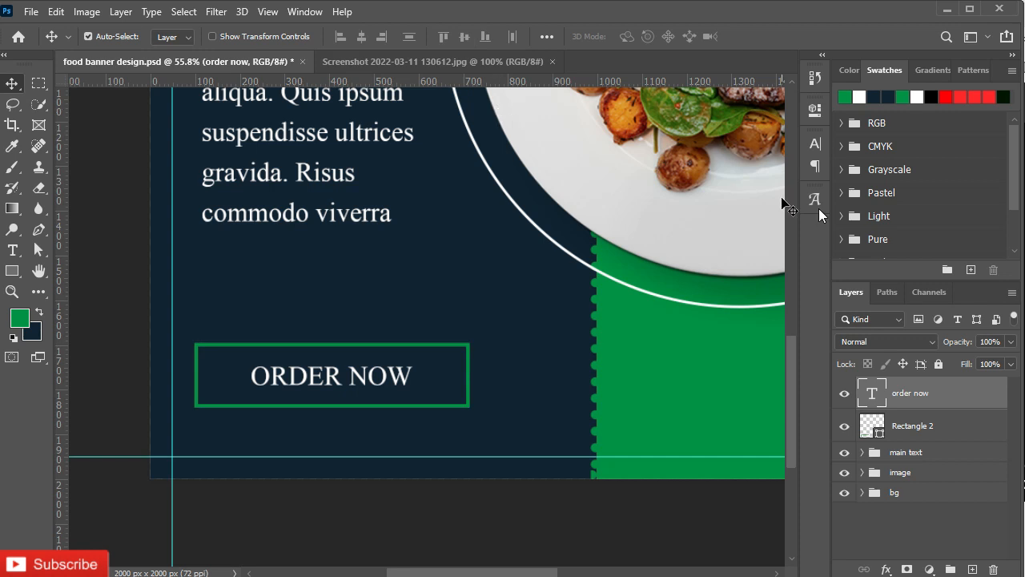
- Enlarge the ORDER NOW text to 72 pt and centre it within the outlined box again
click(815, 143)
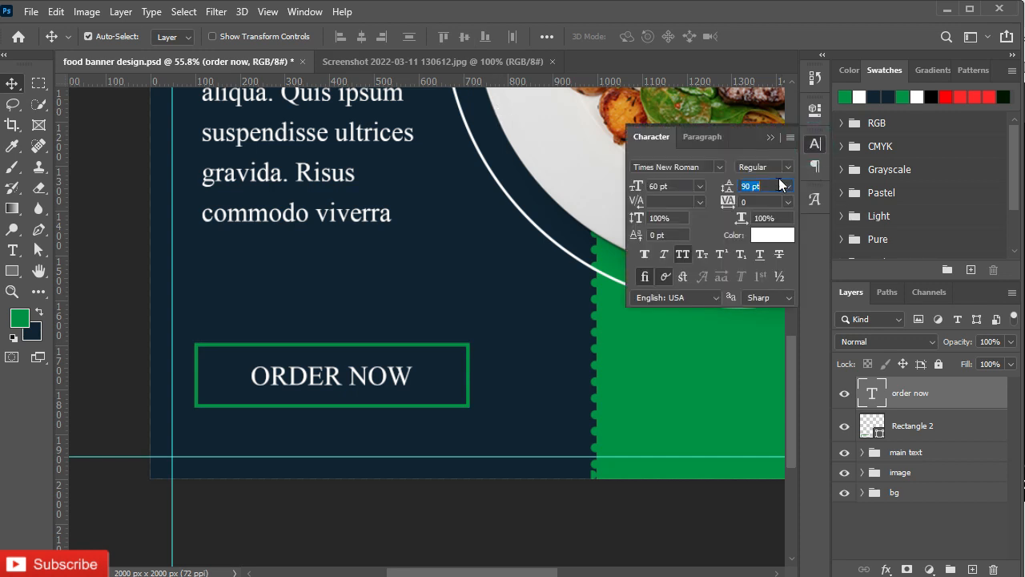
click(699, 186)
click(682, 390)
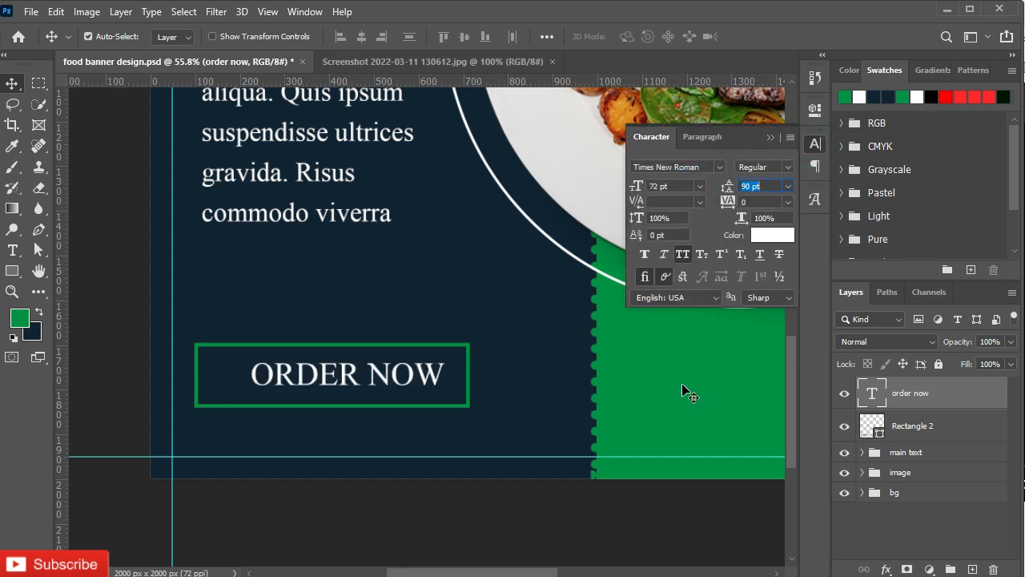
click(770, 138)
ctrl+click(872, 425)
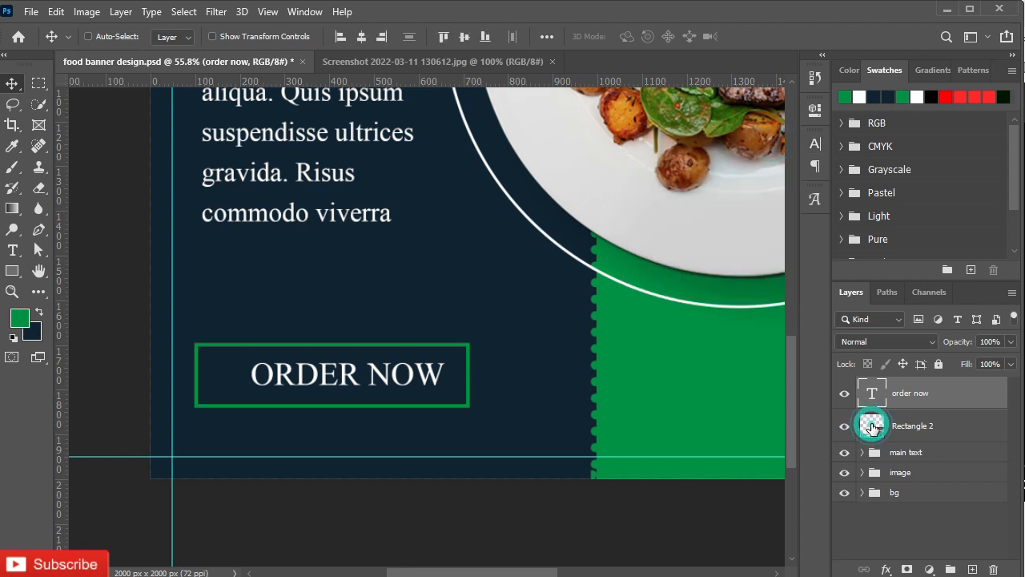
click(461, 36)
click(362, 36)
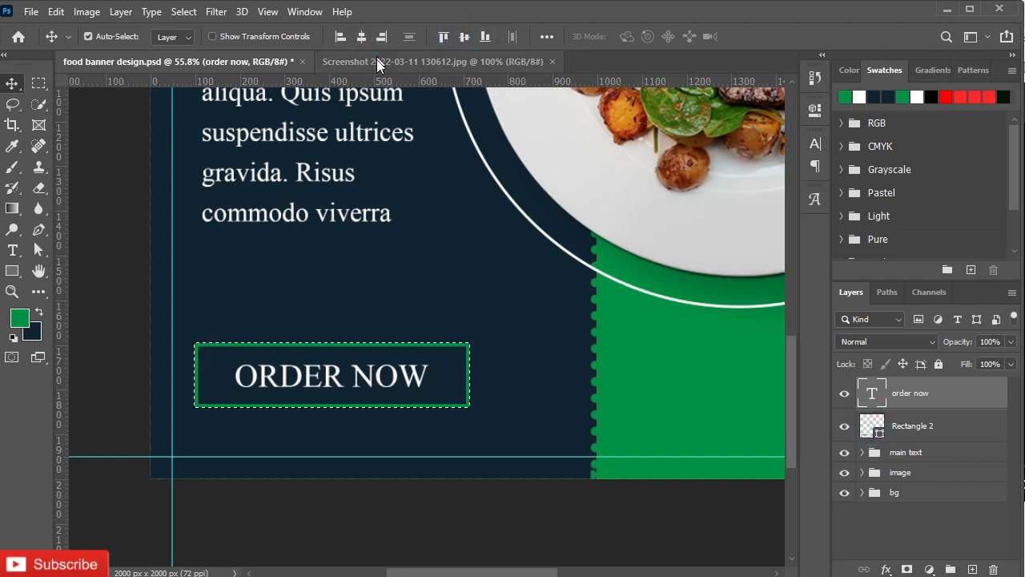
key(ctrl+d)
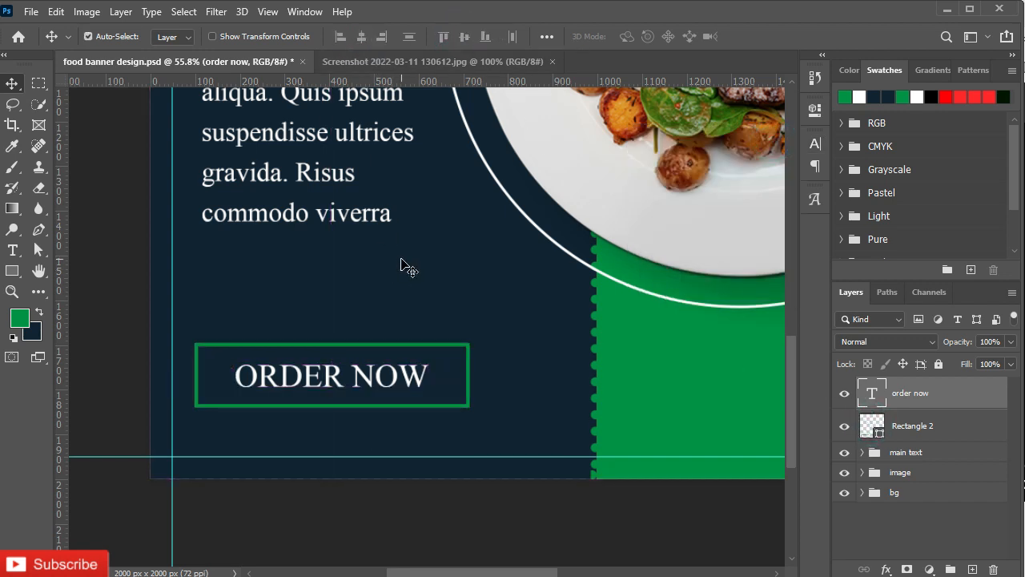
- Group the ORDER NOW text with the outlined rectangle and name the group "botton"
ctrl+click(904, 429)
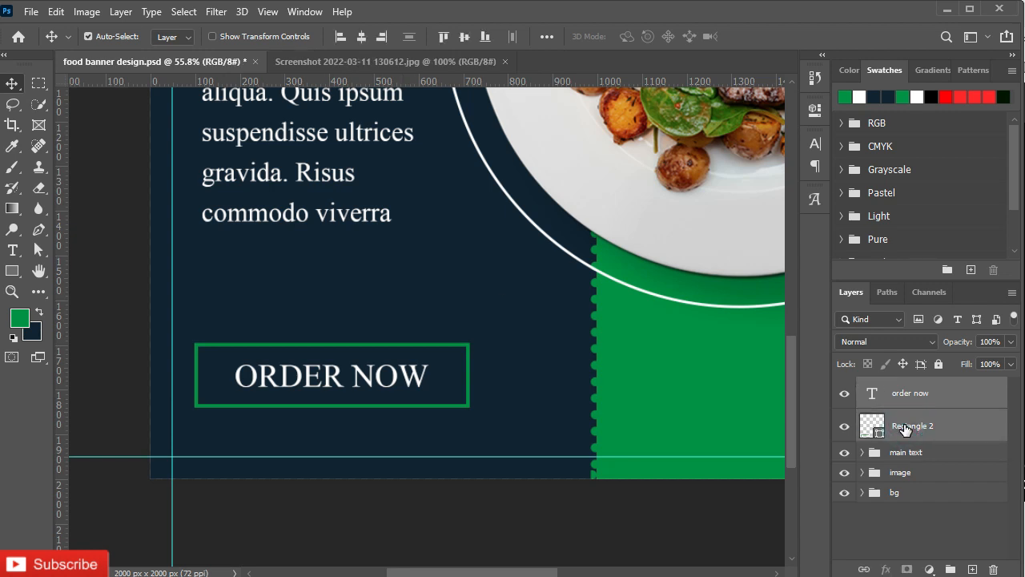
key(ctrl+g)
double_click(897, 387)
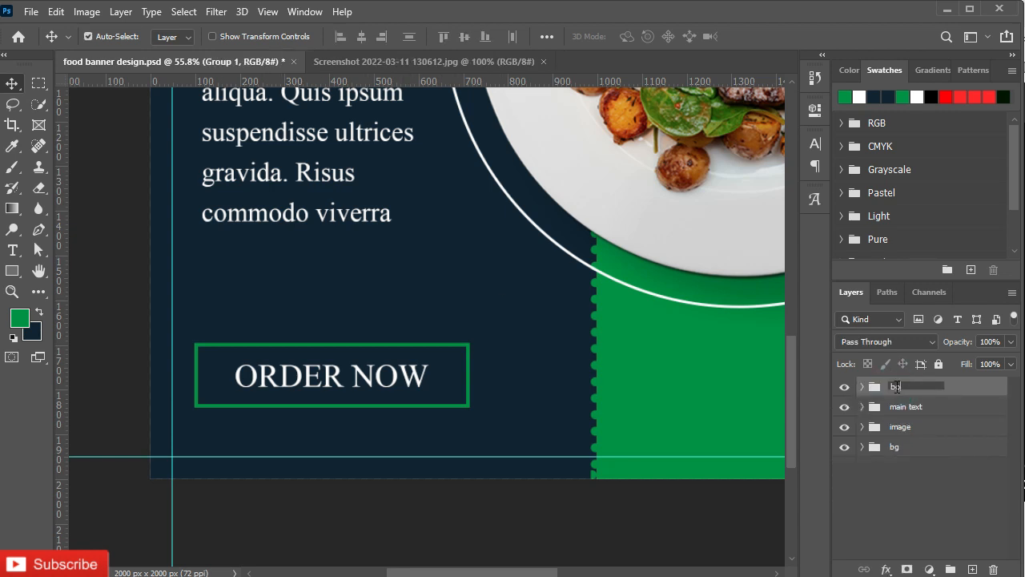
click(949, 390)
- Move the botton group straight up towards the paragraph, to a vertical position of about 1689 px
key(ctrl+t)
key(shift+Up)
key(shift+Up)
key(shift+Up)
key(shift+Up)
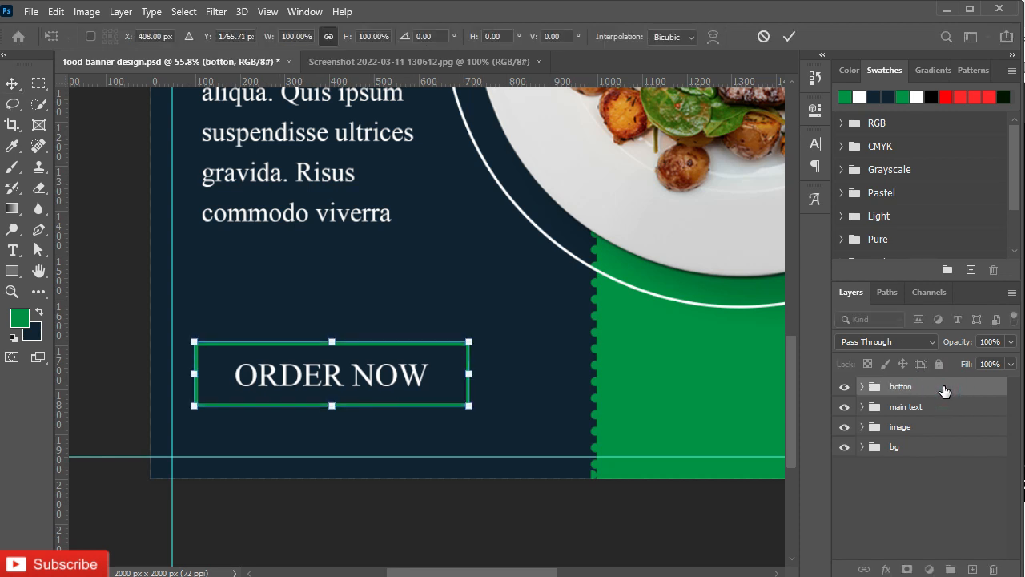
key(Up)
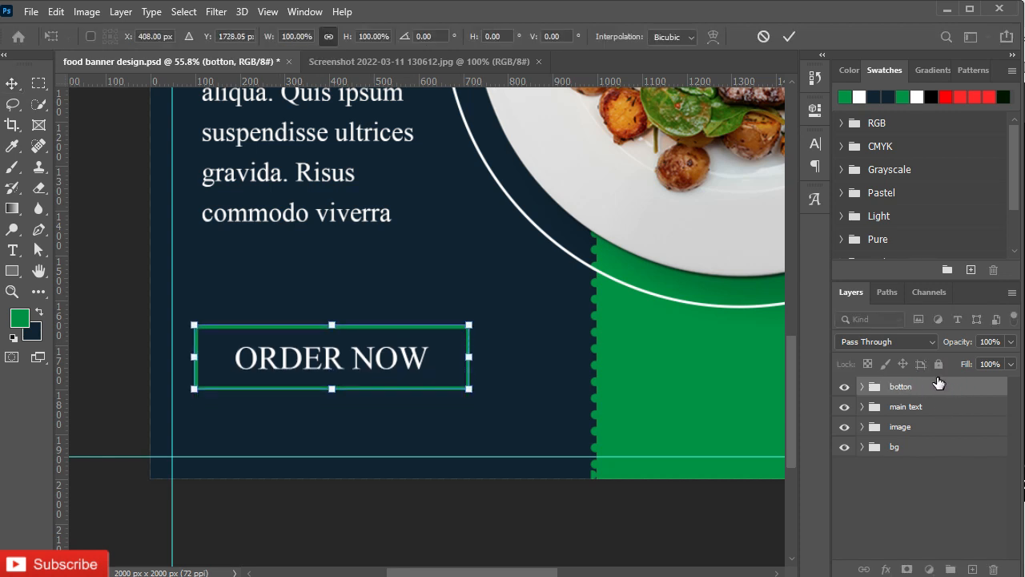
key(Up)
key(Up)
key(Up)
key(Up)
key(Up)
key(Up)
key(Up)
key(Up)
key(Up)
key(Up)
key(Up)
key(Up)
key(Up)
key(Up)
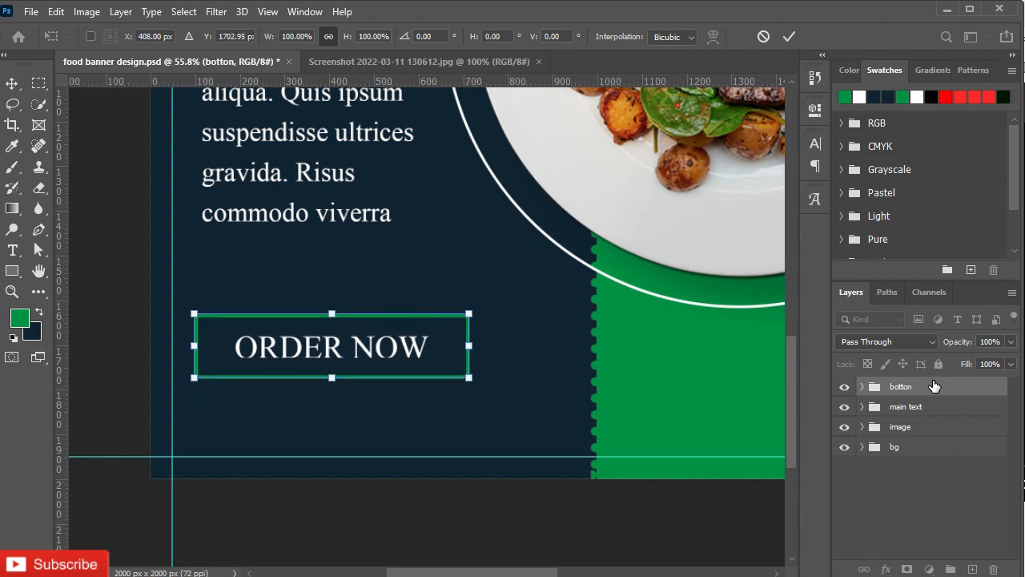
key(Up)
key(Up)
key(Up)
key(Up)
key(Up)
key(Up)
key(Up)
key(Up)
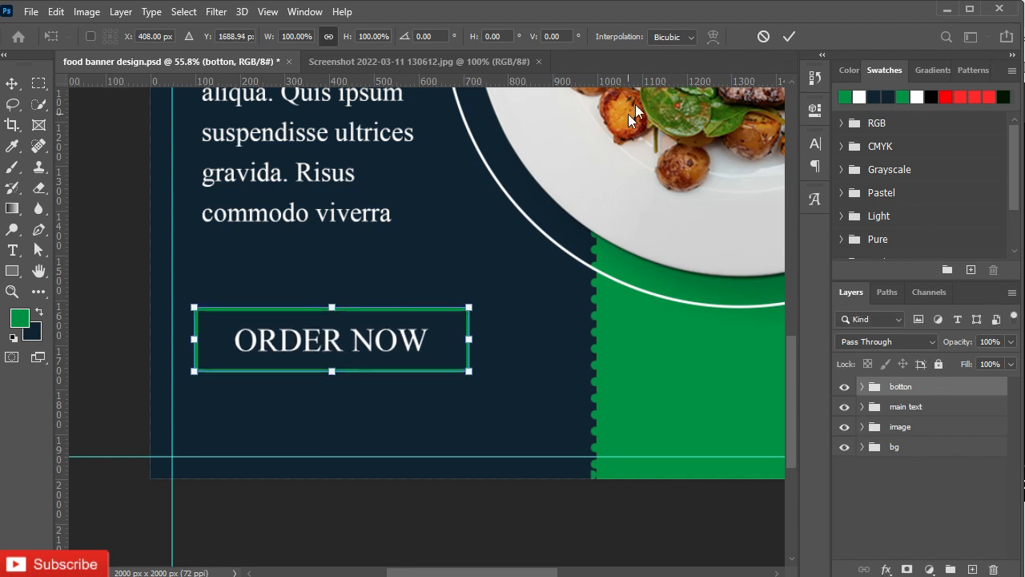
click(790, 36)
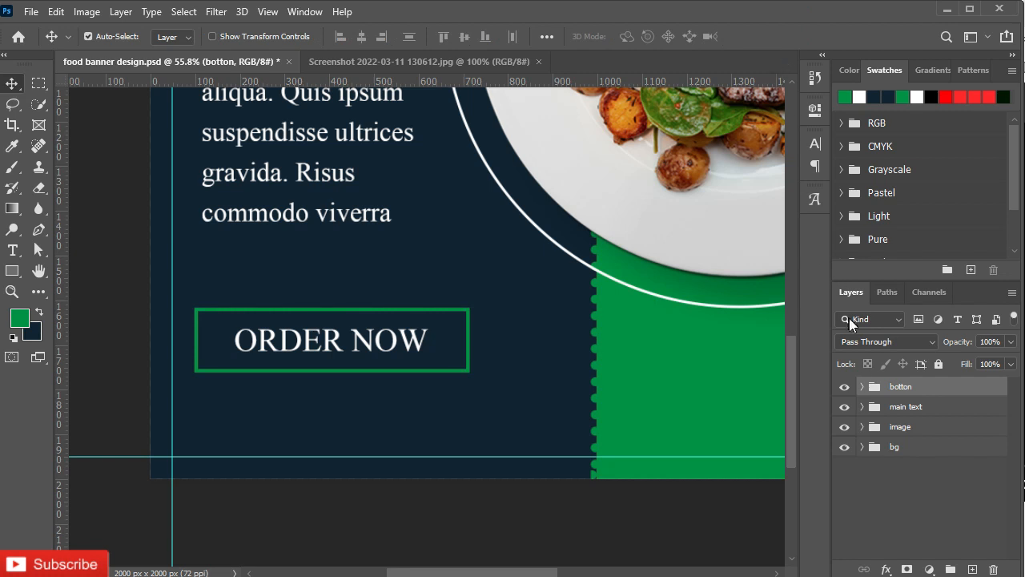
- Set the font size of the ORDER NOW text inside the botton group to 80 pt
click(861, 387)
click(921, 413)
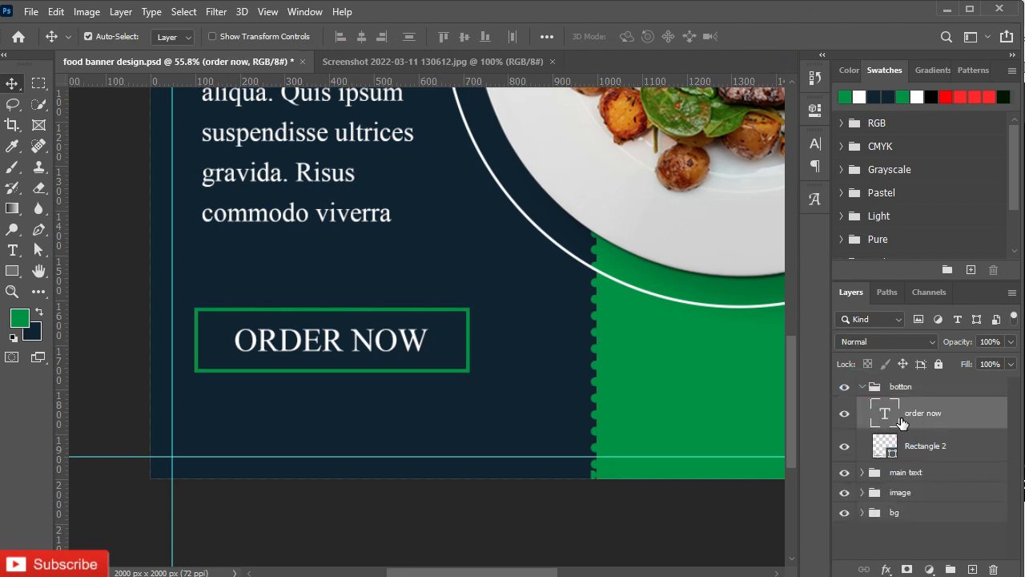
click(815, 144)
click(655, 183)
text(80)
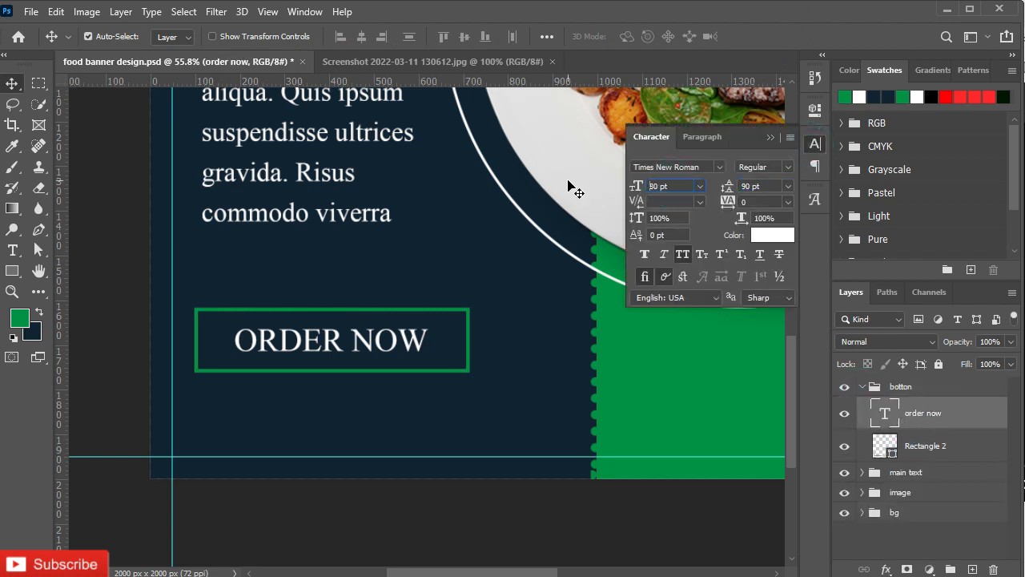
key(Return)
click(770, 138)
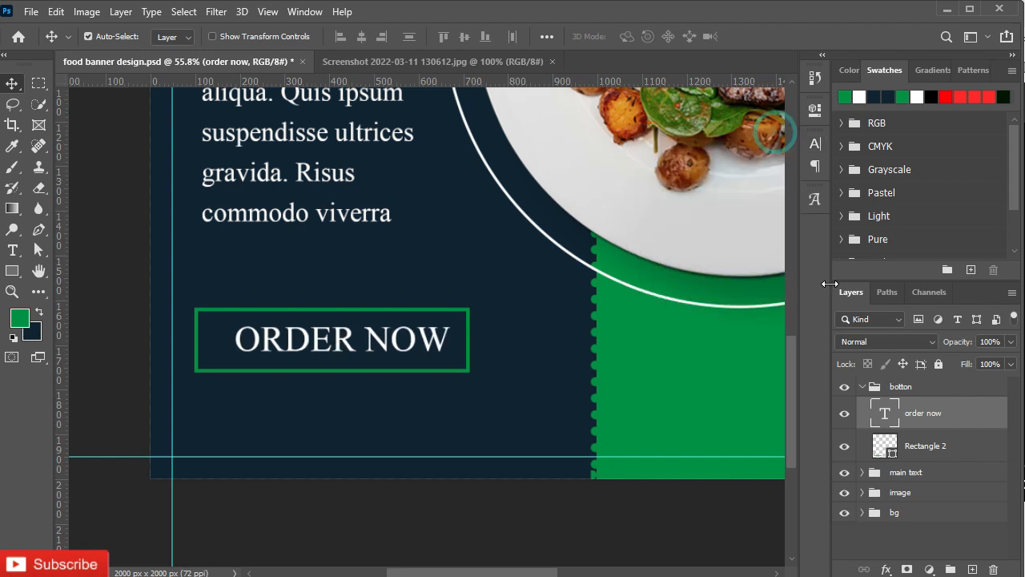
- Realign the 80 pt ORDER NOW text to the horizontal and vertical centre of its rectangle and collapse the group
ctrl+click(884, 445)
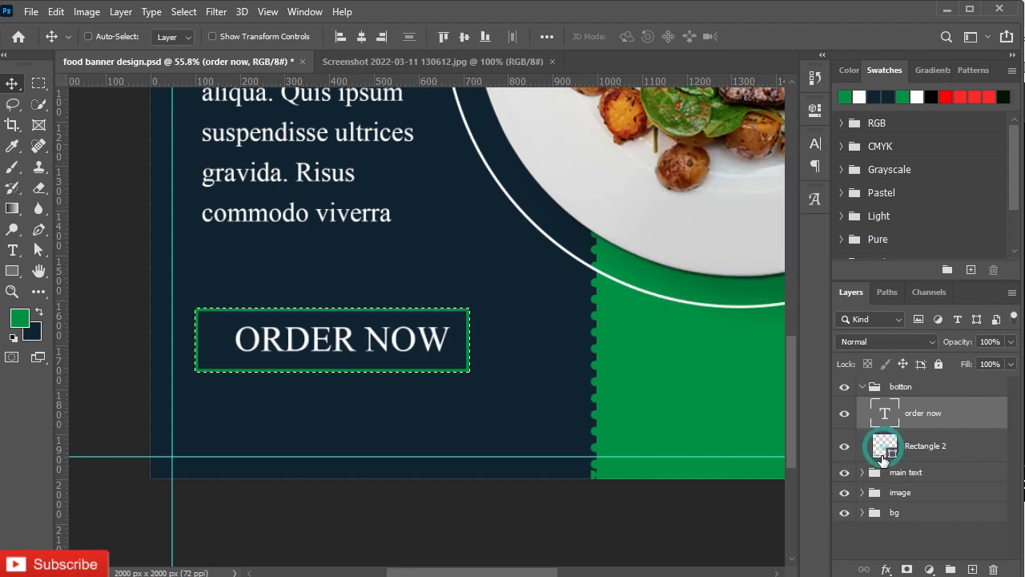
click(361, 36)
click(461, 36)
key(ctrl+d)
click(863, 386)
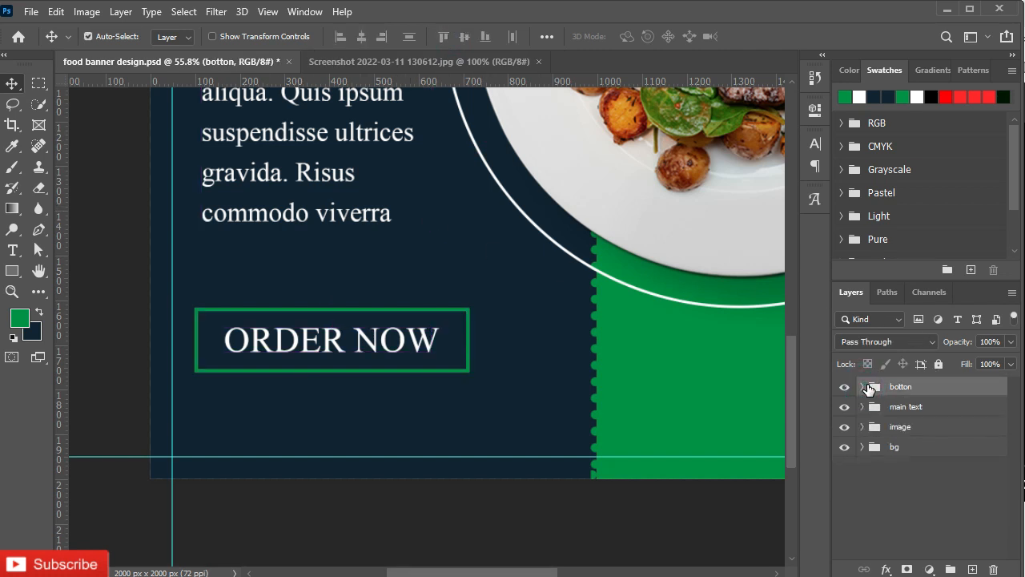
key(t)
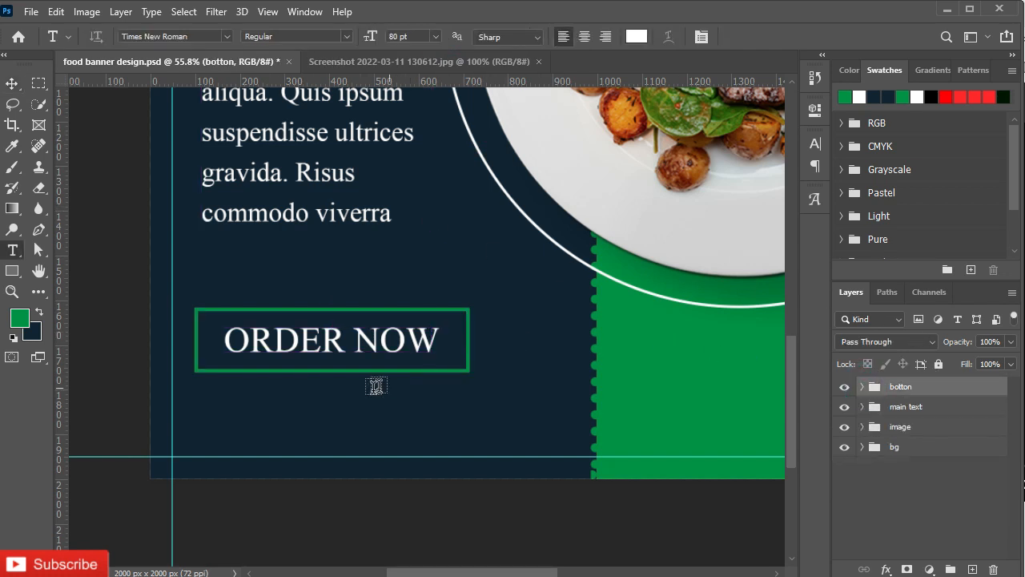
click(209, 398)
text(WWW)
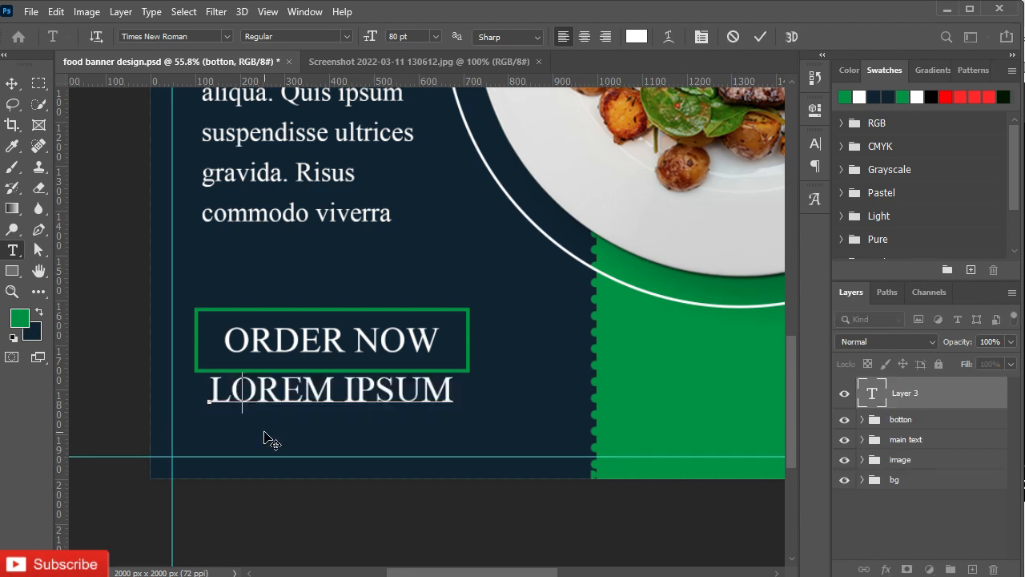
text(.SO)
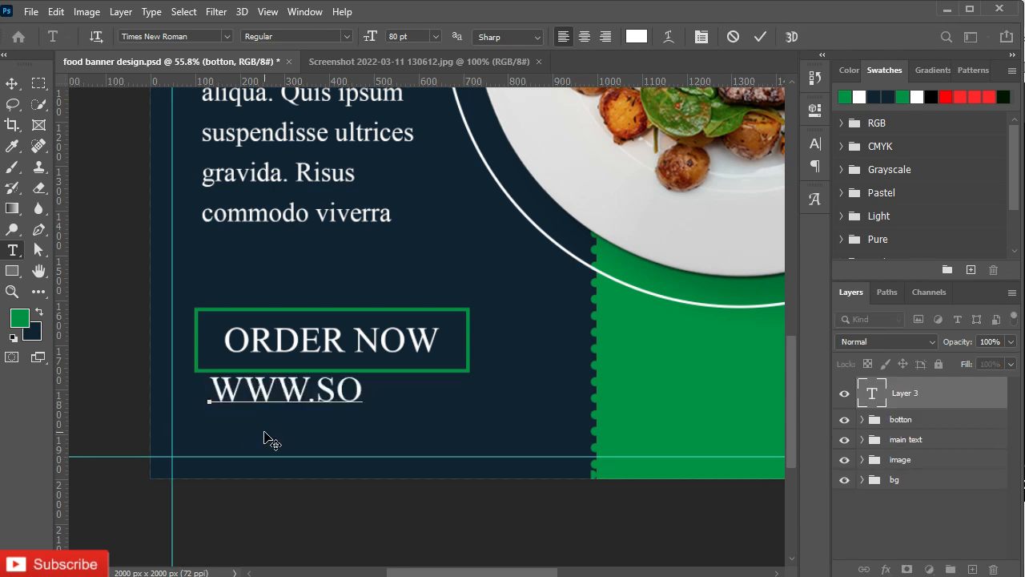
text(FTASIA.COM)
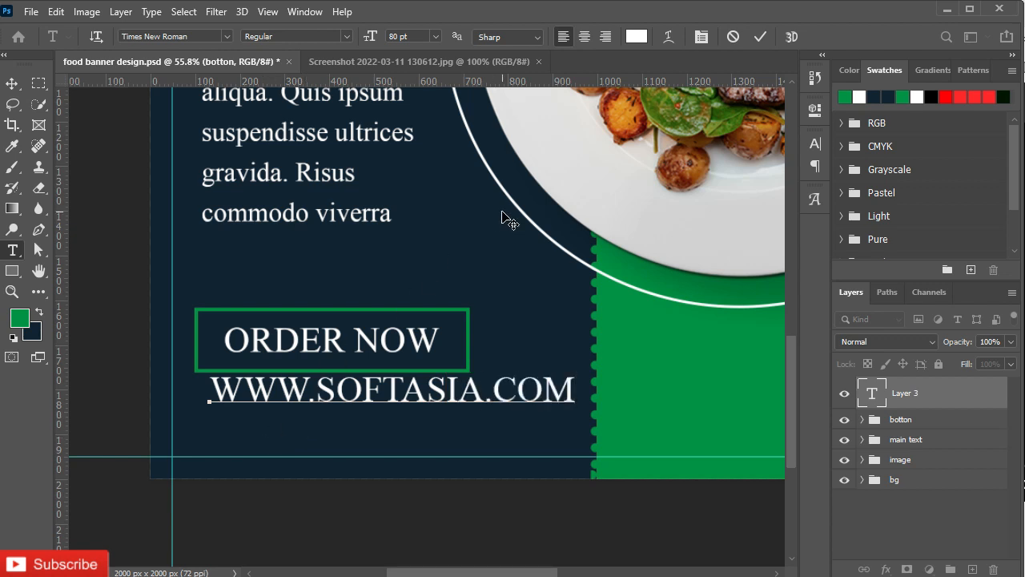
click(765, 36)
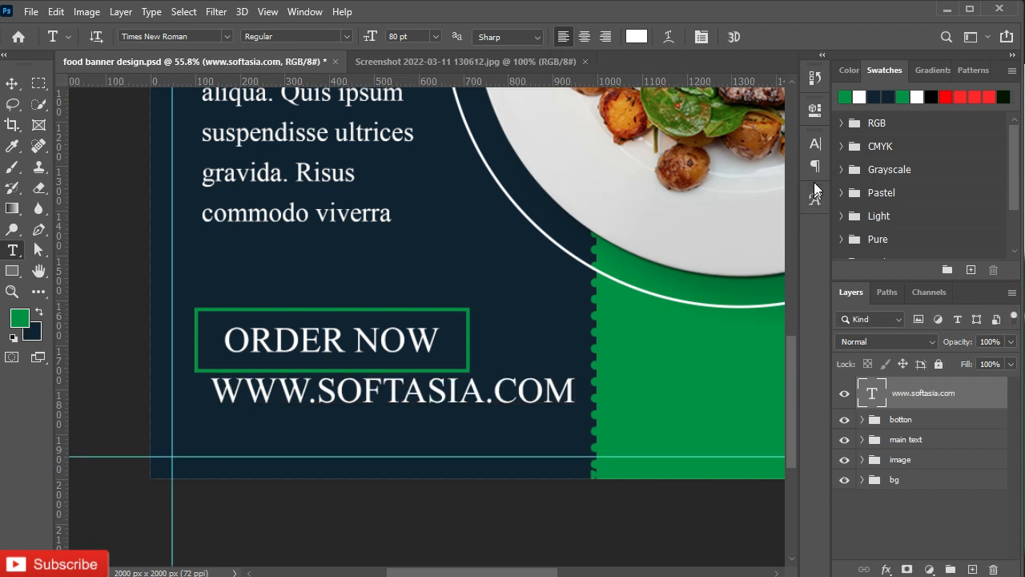
- Try the web address at font sizes of 60 pt, 48 pt and 36 pt
click(814, 143)
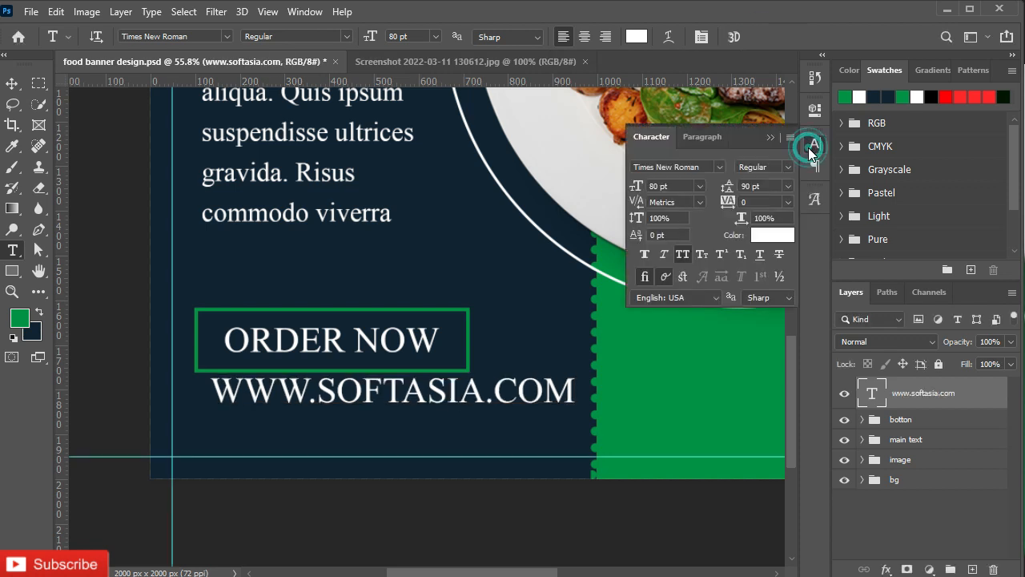
click(699, 185)
click(677, 371)
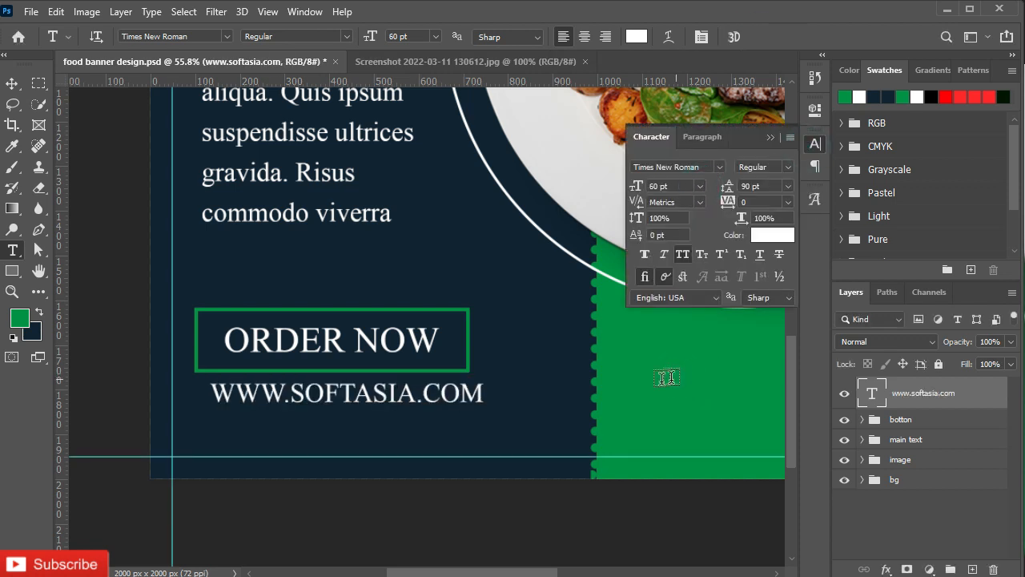
click(699, 185)
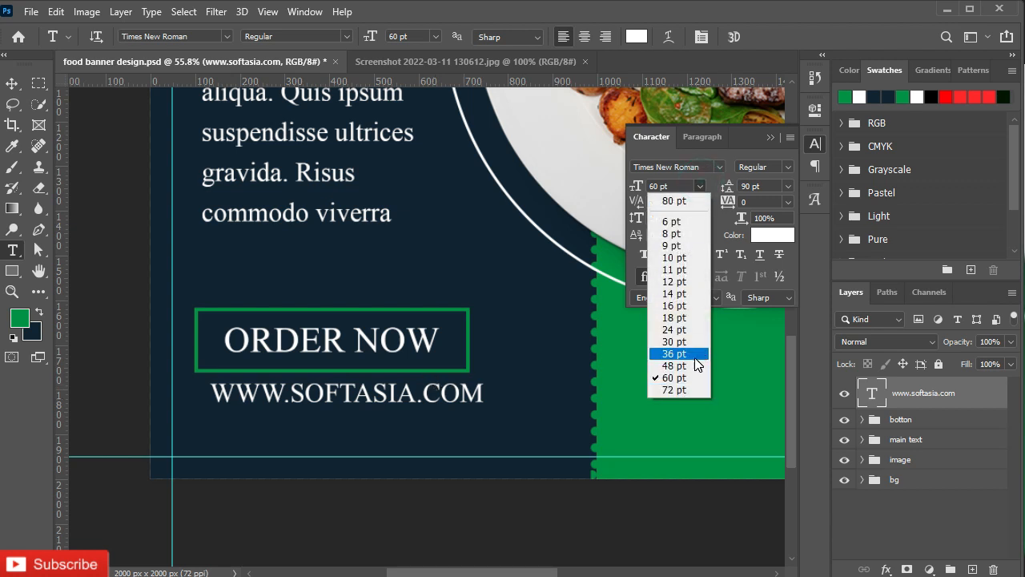
click(673, 365)
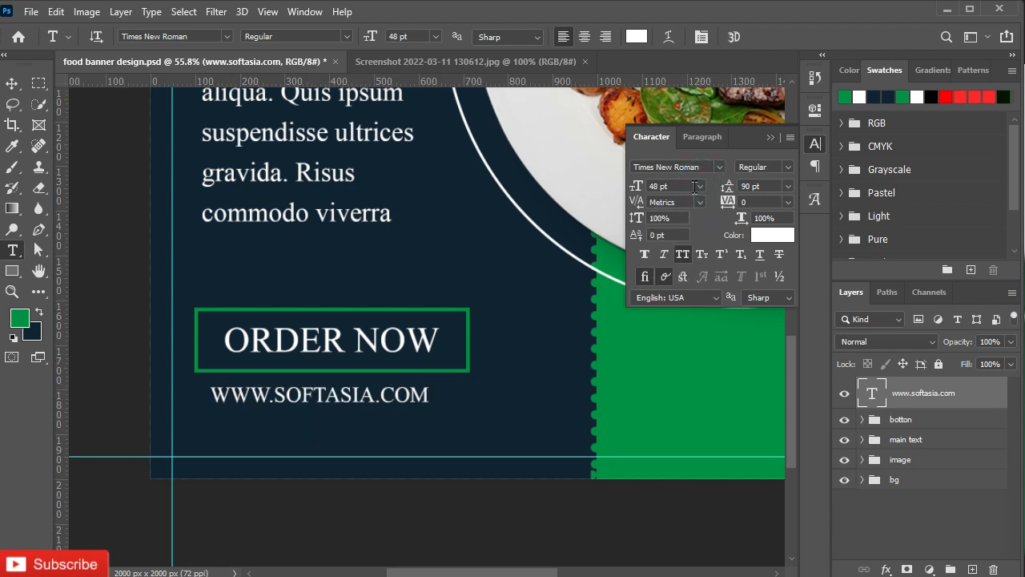
click(695, 186)
click(680, 353)
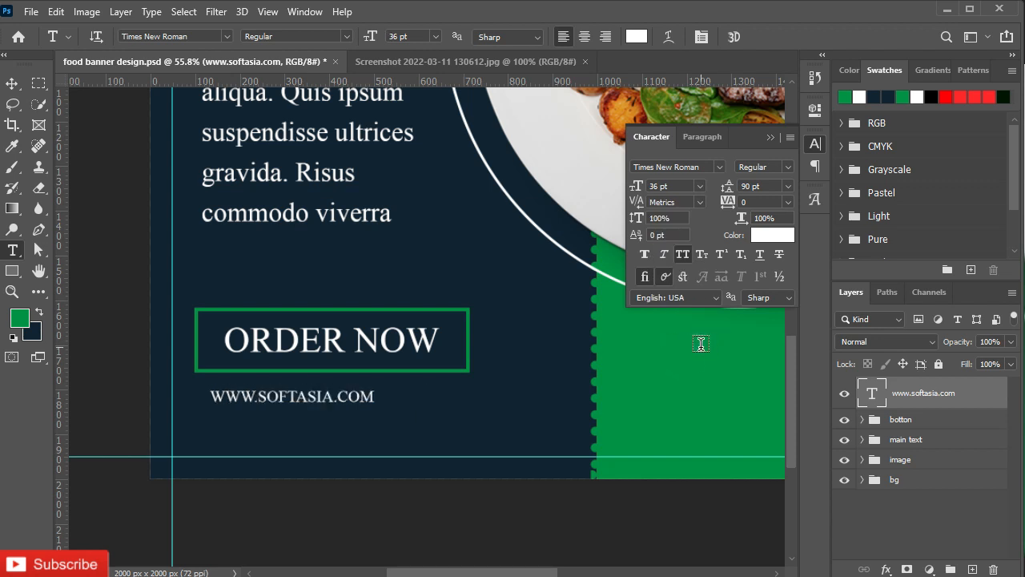
- Set the web address's font size to 45 pt
click(671, 186)
text(45)
click(772, 137)
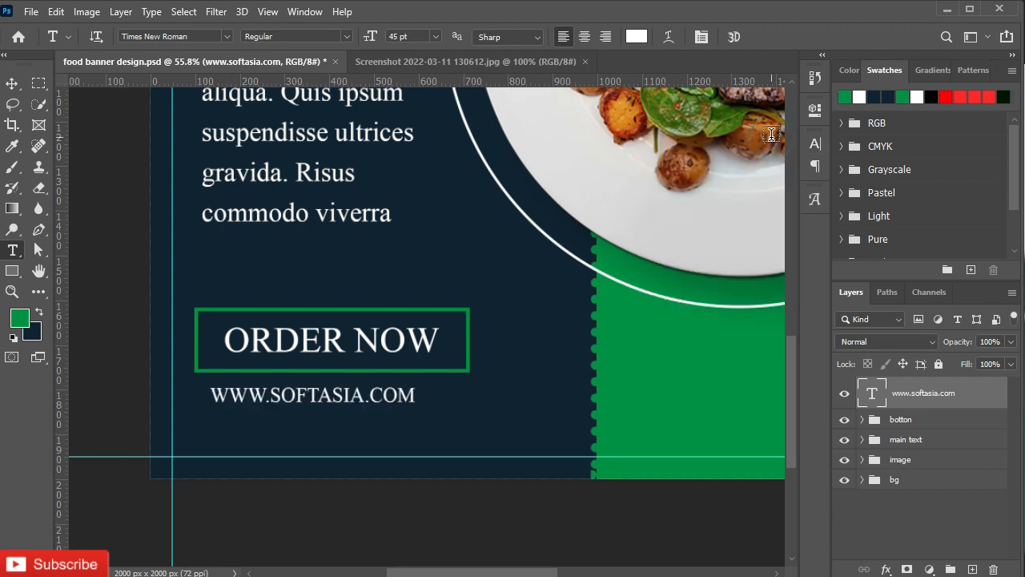
- Set the web address's letter tracking to 100
click(815, 144)
click(787, 202)
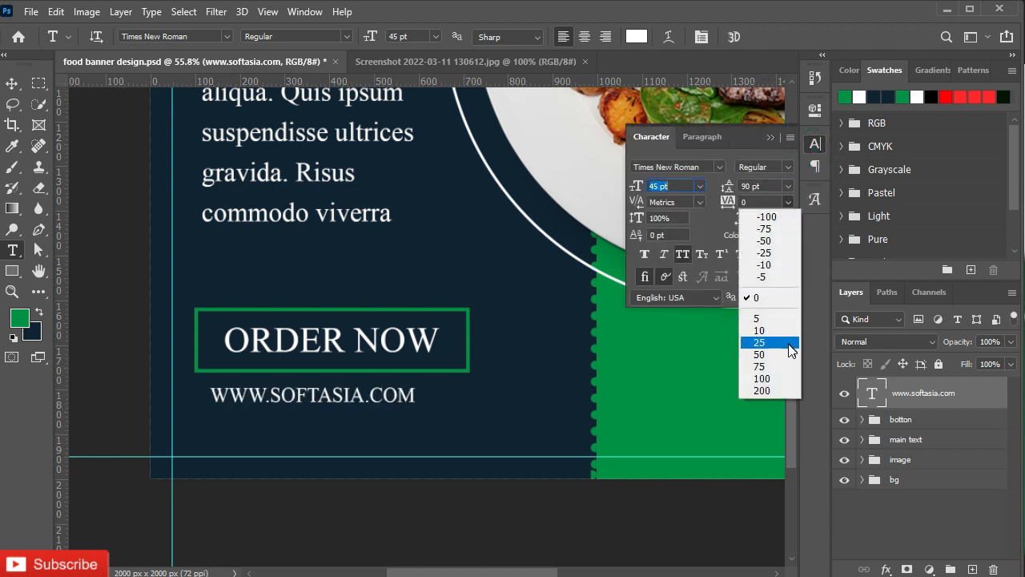
click(781, 378)
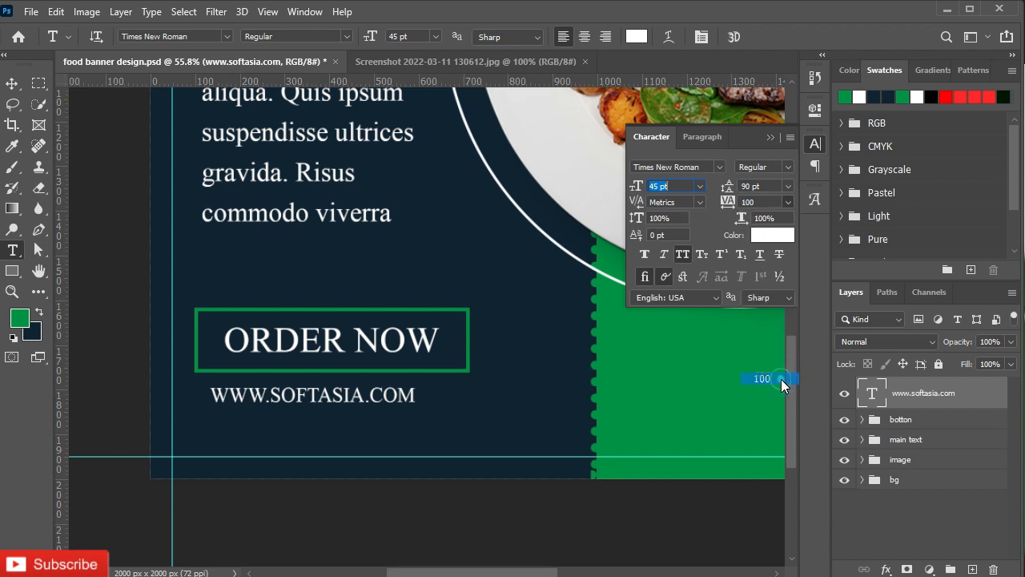
click(769, 137)
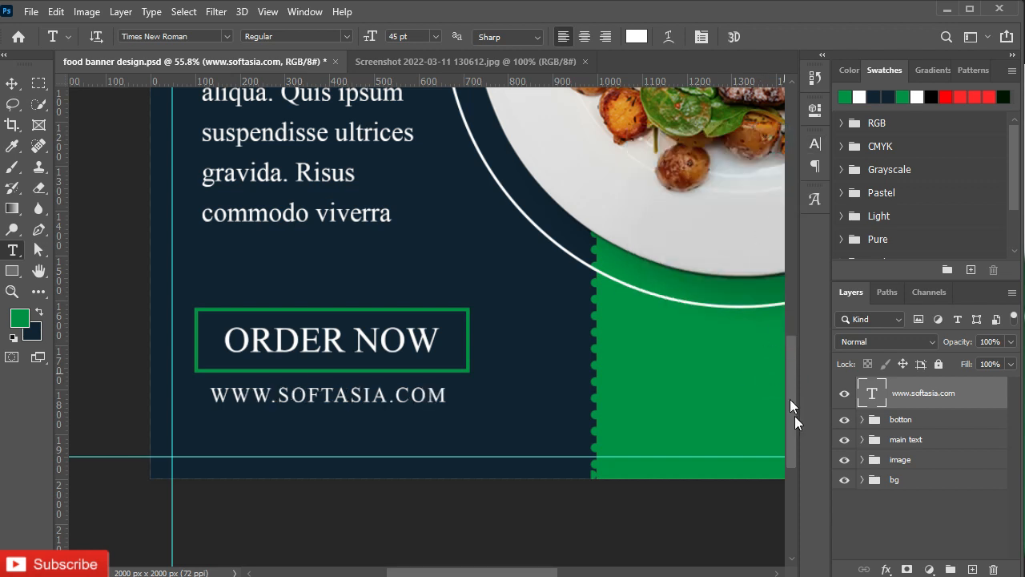
- Move the web address slightly left to the paragraph's left edge and nudge it up closer to the ORDER NOW box
key(v)
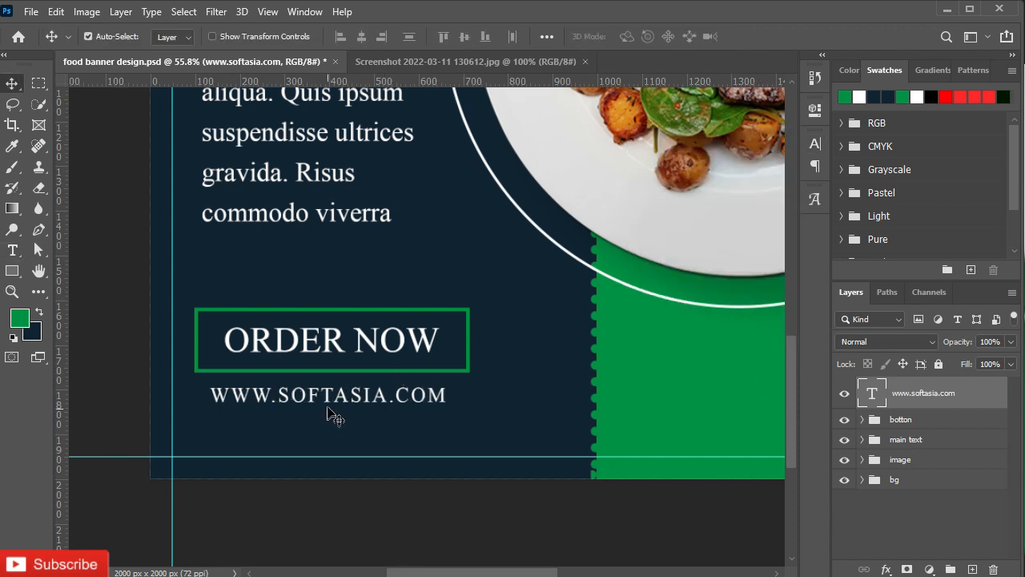
drag(329, 411, 320, 401)
key(Up)
key(Up)
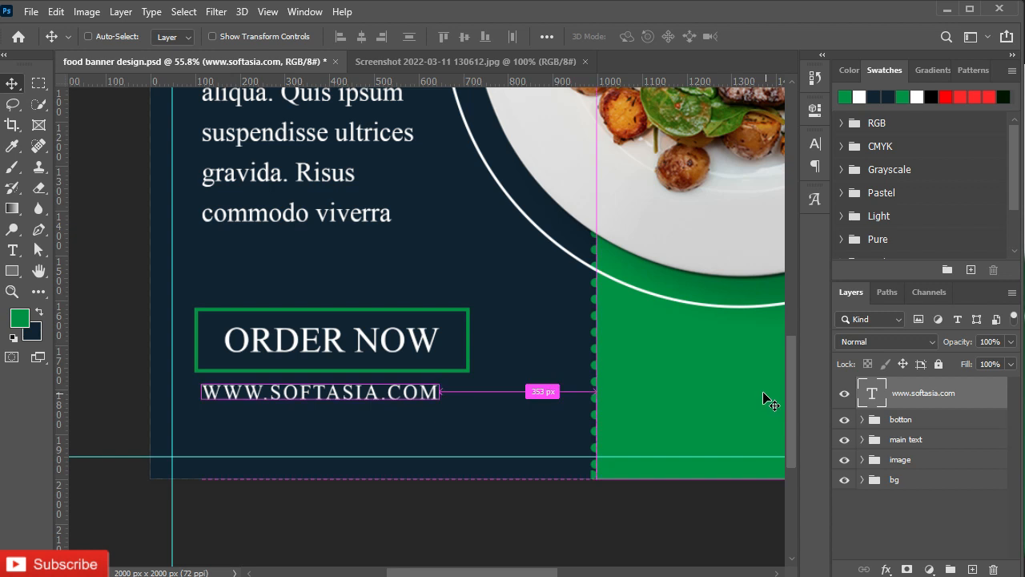
- Put the web address layer in a group named info and collapse the group
key(ctrl+g)
double_click(907, 387)
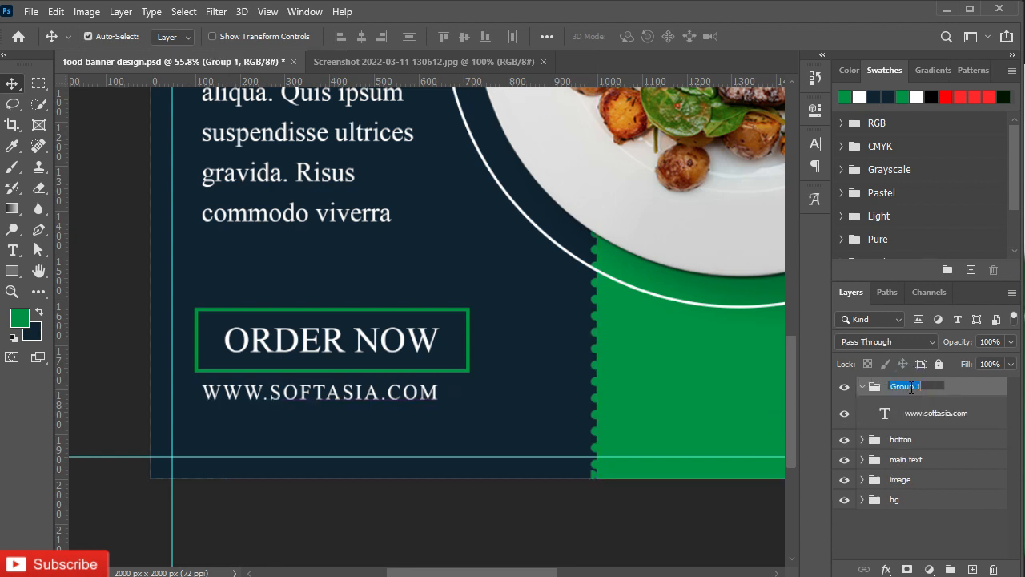
key(Return)
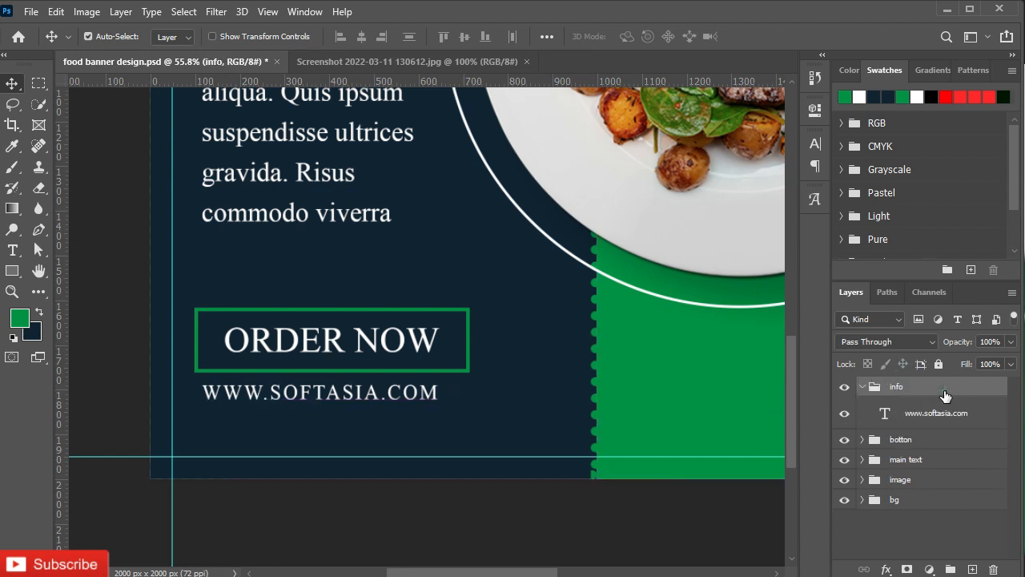
click(862, 387)
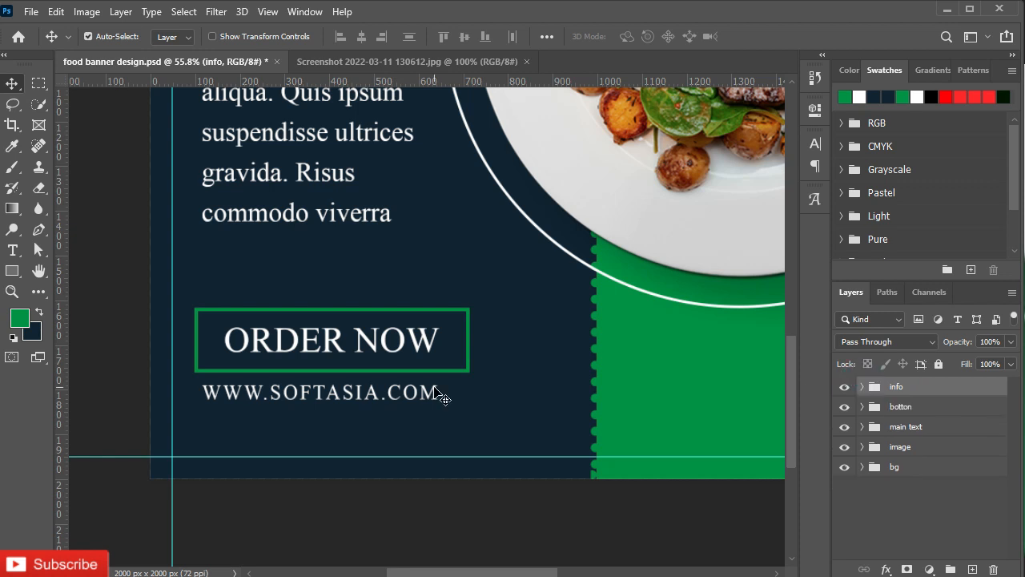
- Add the two-line text 50% OFF on the green background above the upper right of the plate
key(ctrl+0)
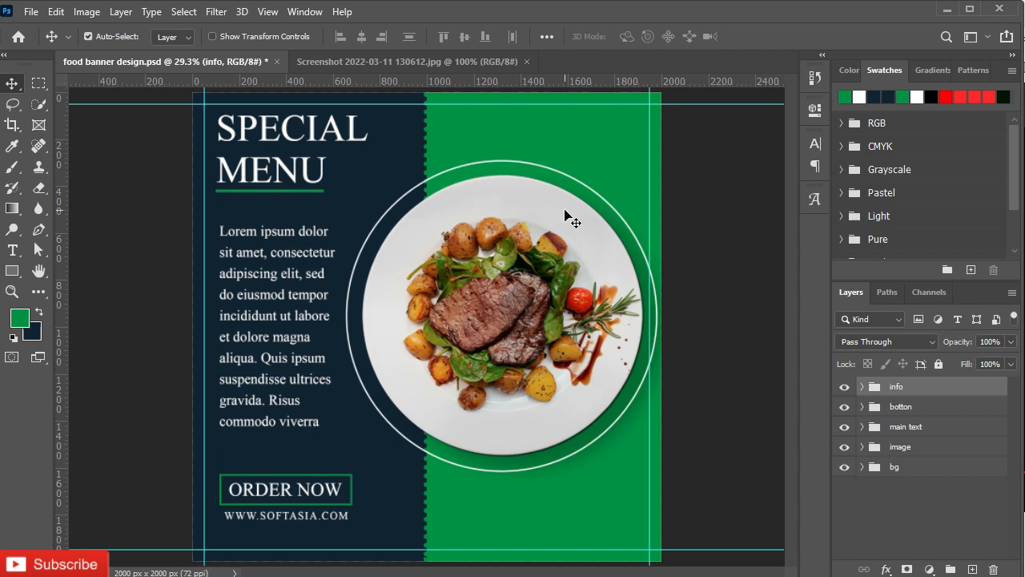
scroll(577, 153, up, 2)
scroll(561, 209, up, 5)
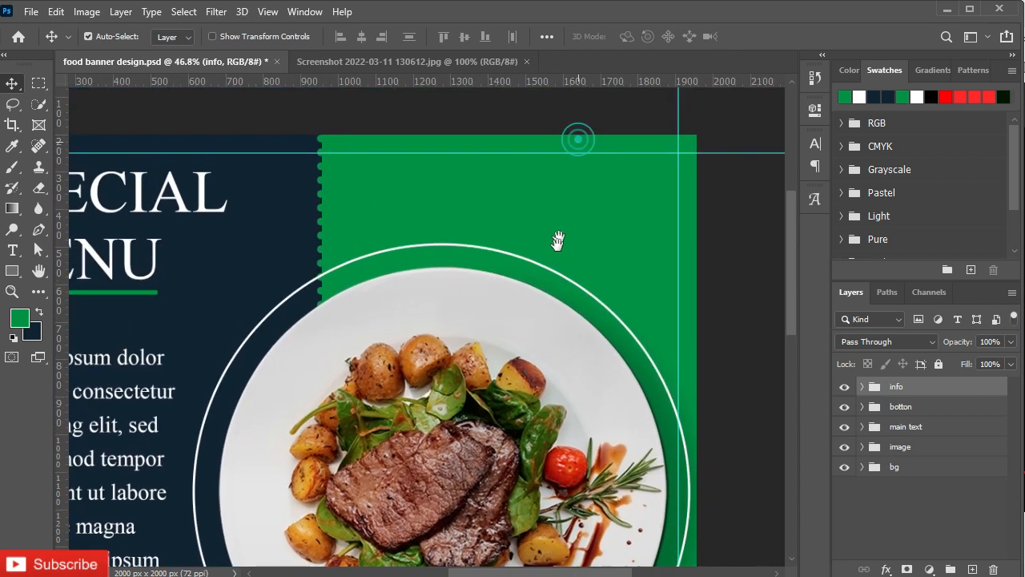
scroll(595, 288, up, 1)
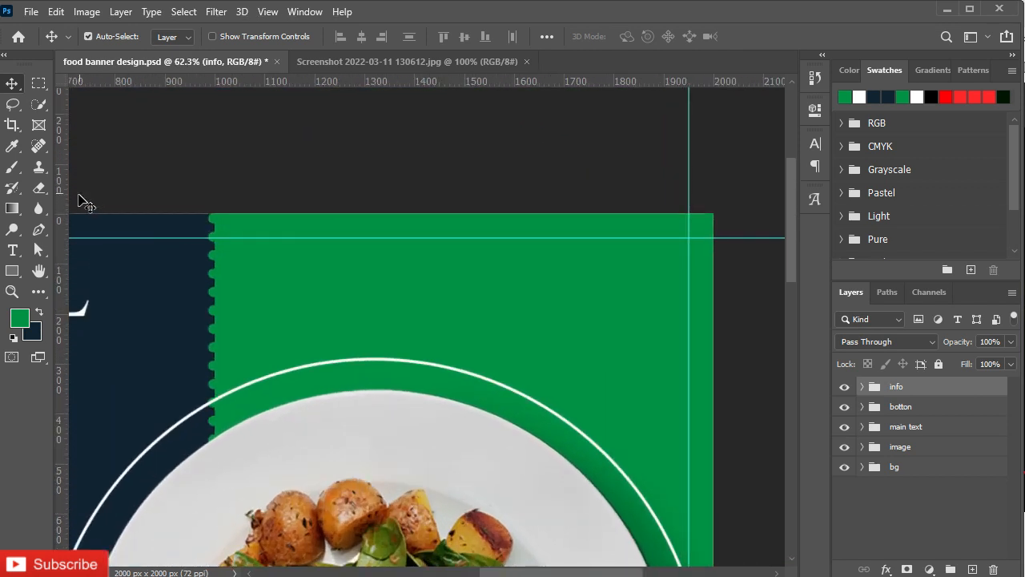
click(15, 250)
click(525, 295)
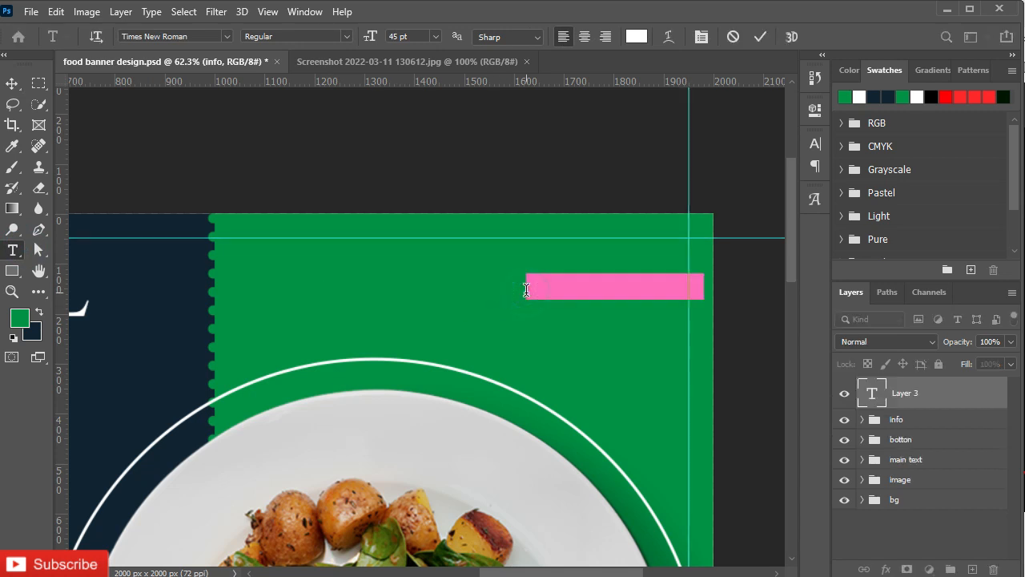
text(20)
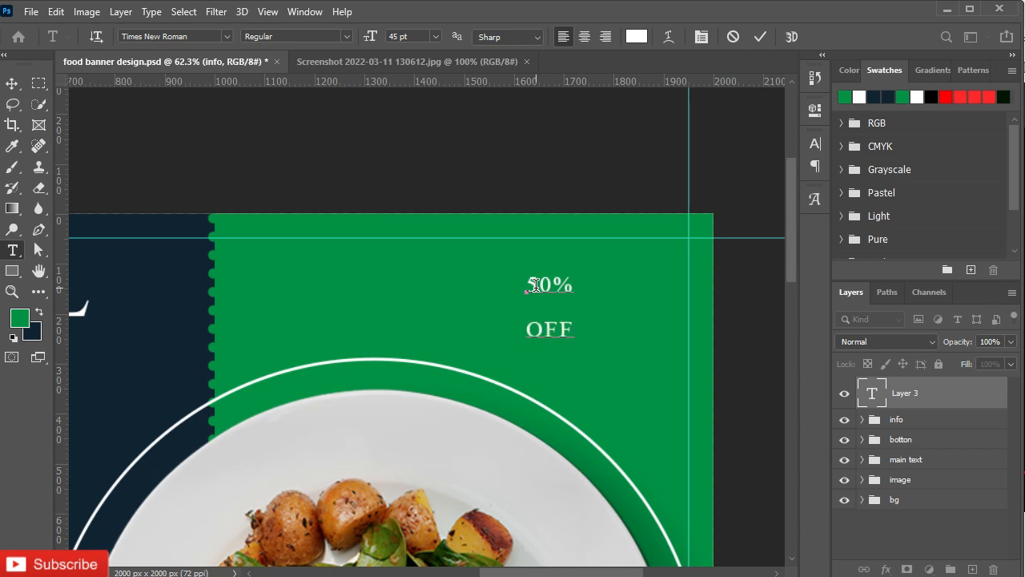
click(12, 82)
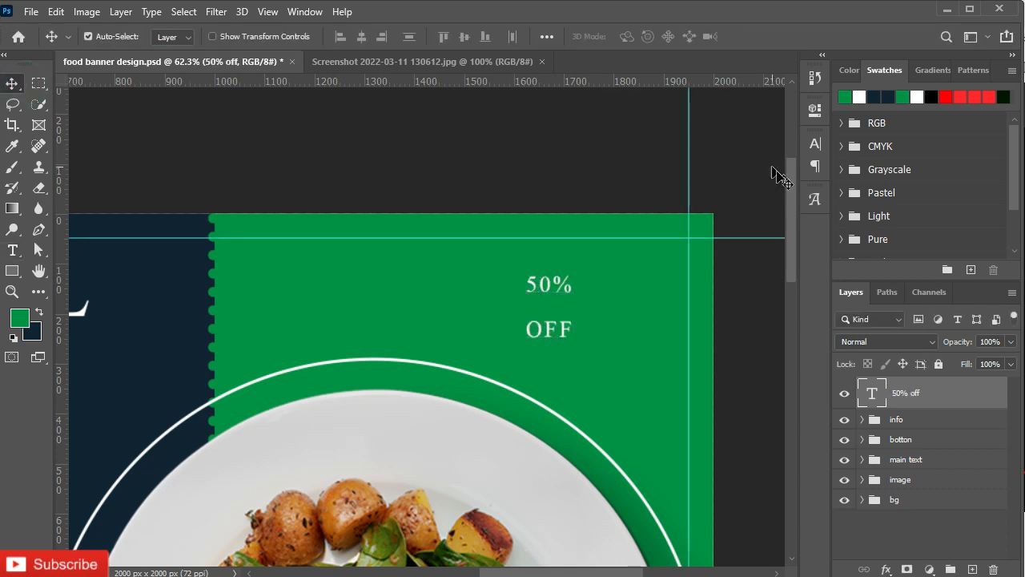
- Set the line spacing of the 50% OFF text to Auto
click(816, 143)
click(788, 186)
click(767, 201)
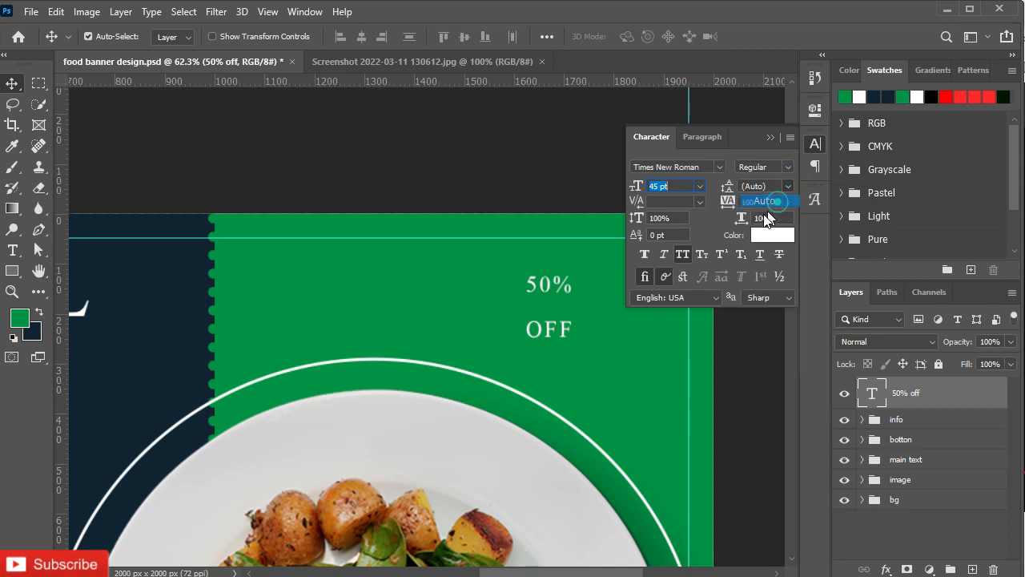
click(769, 138)
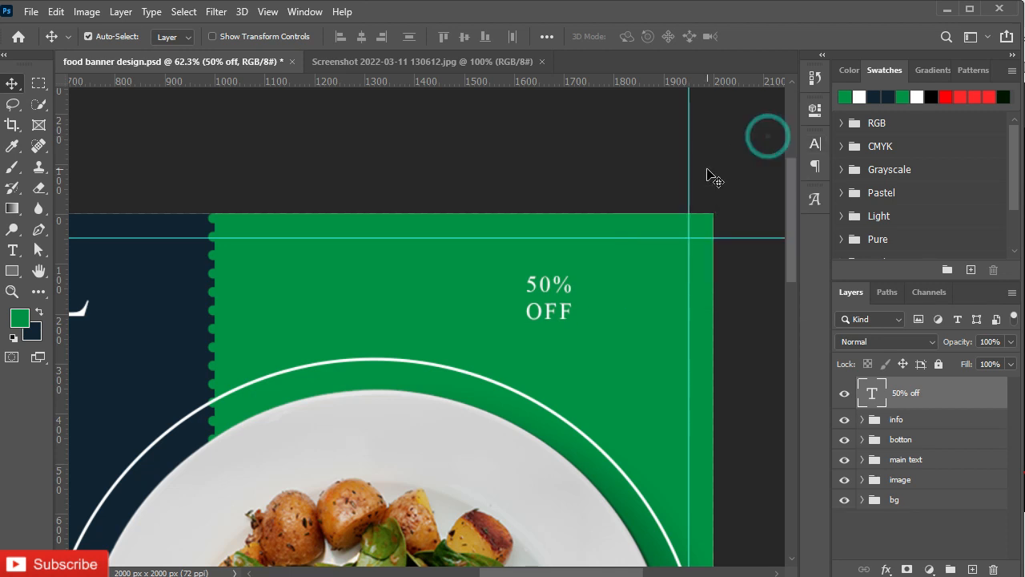
- Enlarge the 50% OFF text to about 84 pt with Free Transform and shift it toward the banner's right edge
key(ctrl+t)
drag(573, 272, 637, 290)
click(789, 36)
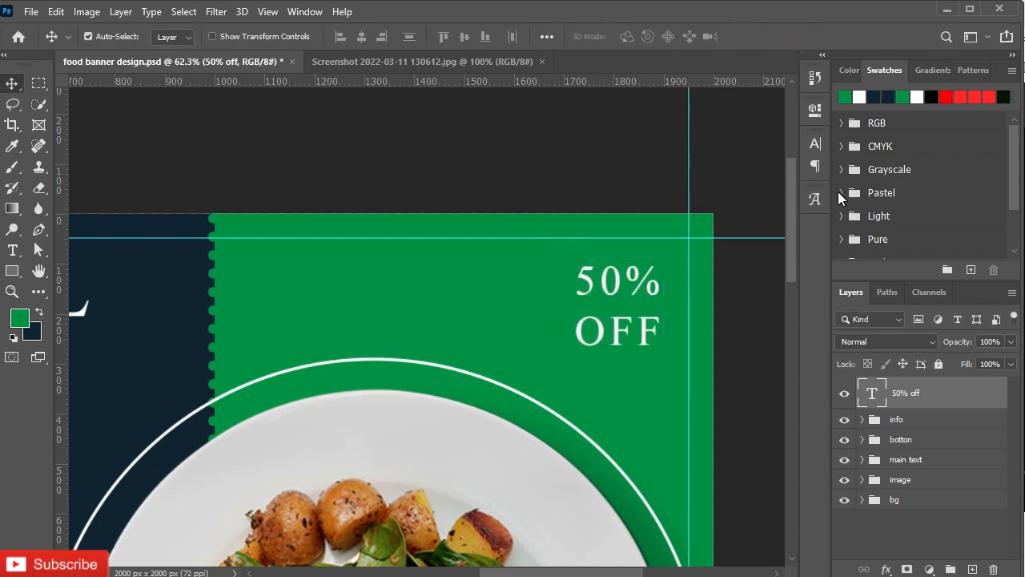
- Set the 50% OFF text to the Bold style at 95 pt
click(814, 145)
click(781, 167)
click(793, 205)
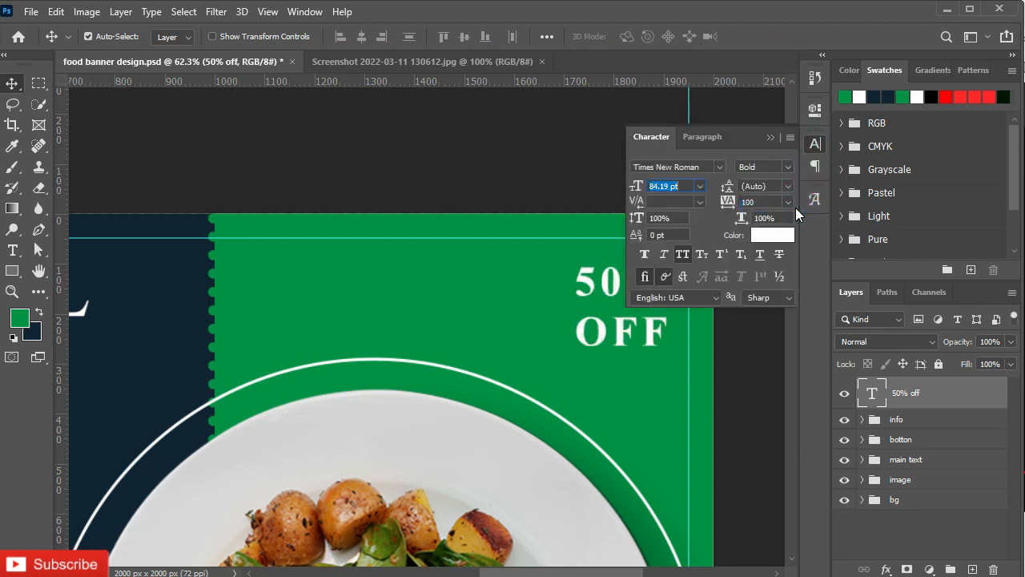
click(726, 175)
drag(679, 184, 651, 184)
text(95)
key(Return)
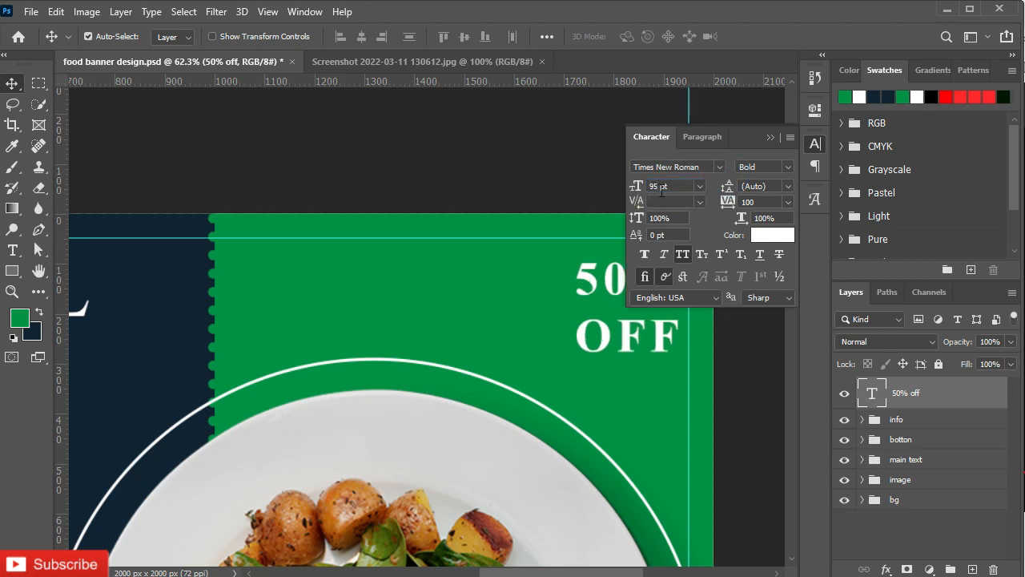
click(769, 137)
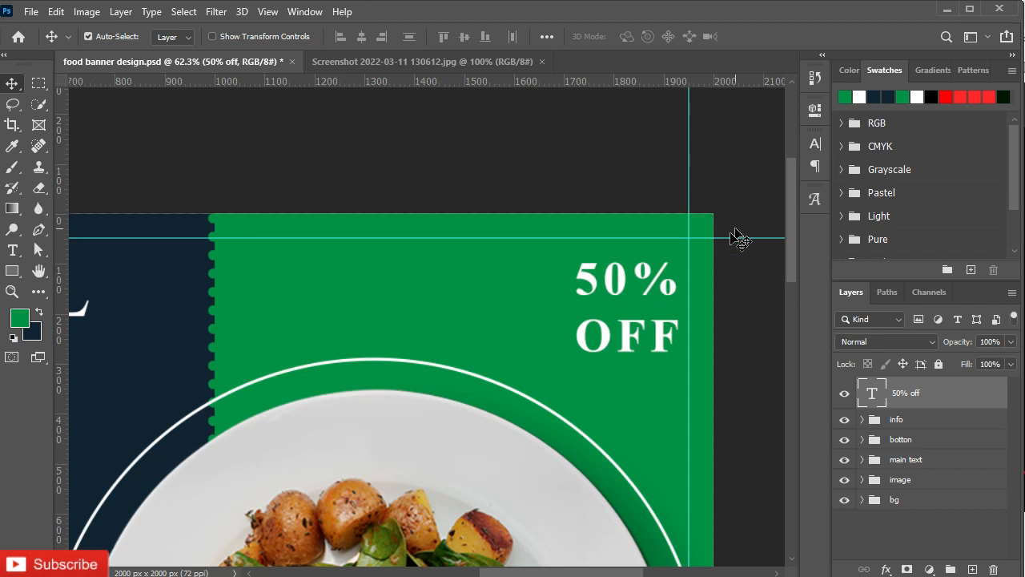
- Move the 50% OFF text left, away from the right guide, and put it in a collapsed group named discount
drag(606, 293, 581, 290)
key(ctrl+g)
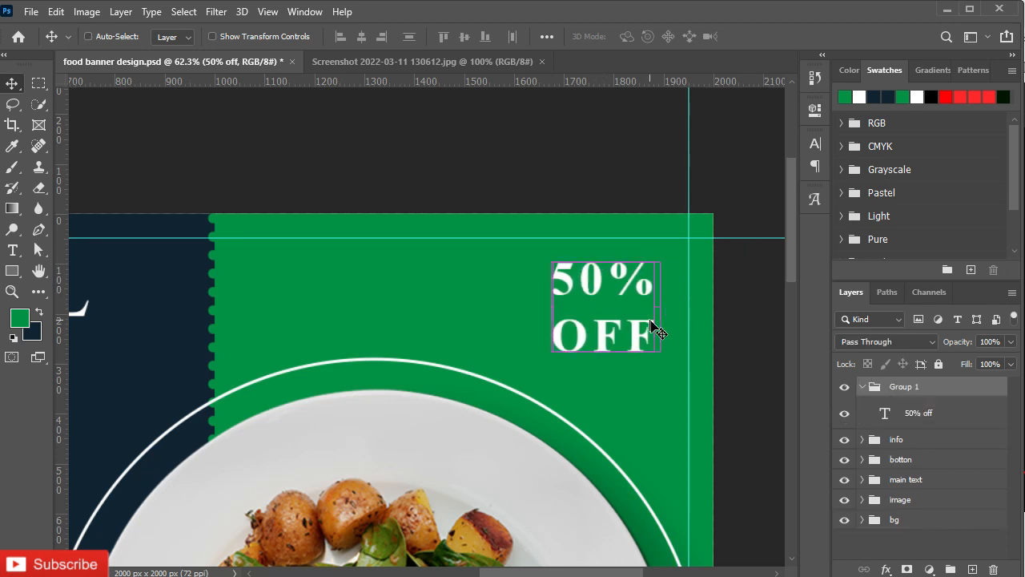
double_click(905, 387)
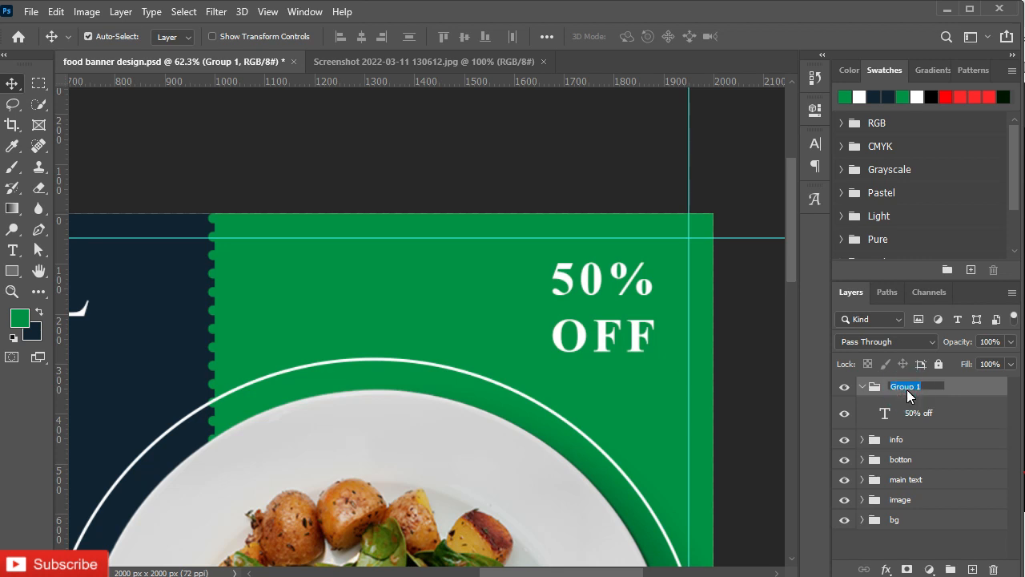
text(d)
key(Return)
click(862, 386)
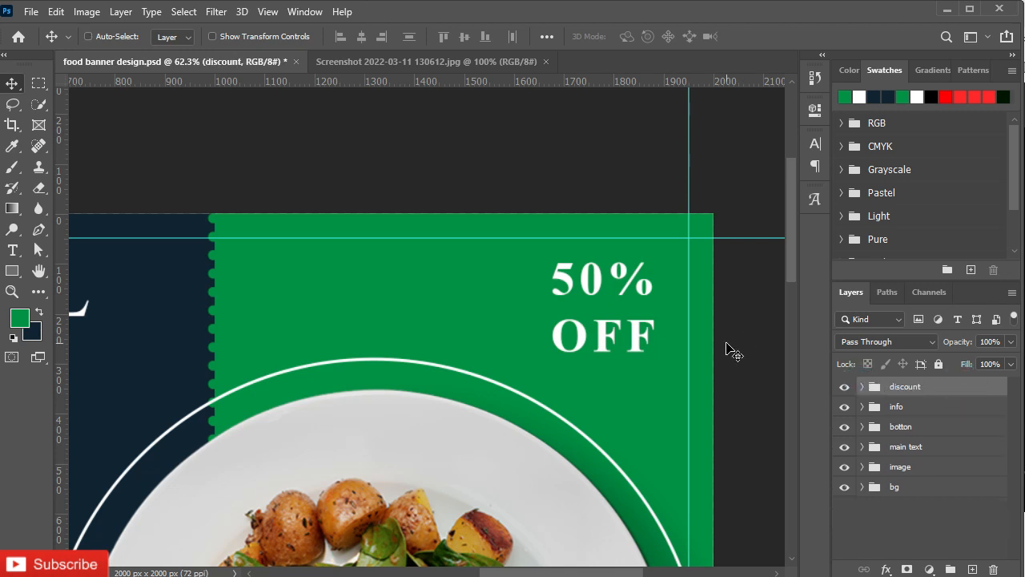
- Hide the guides and review the whole banner at fitted and reduced zoom levels
key(ctrl+0)
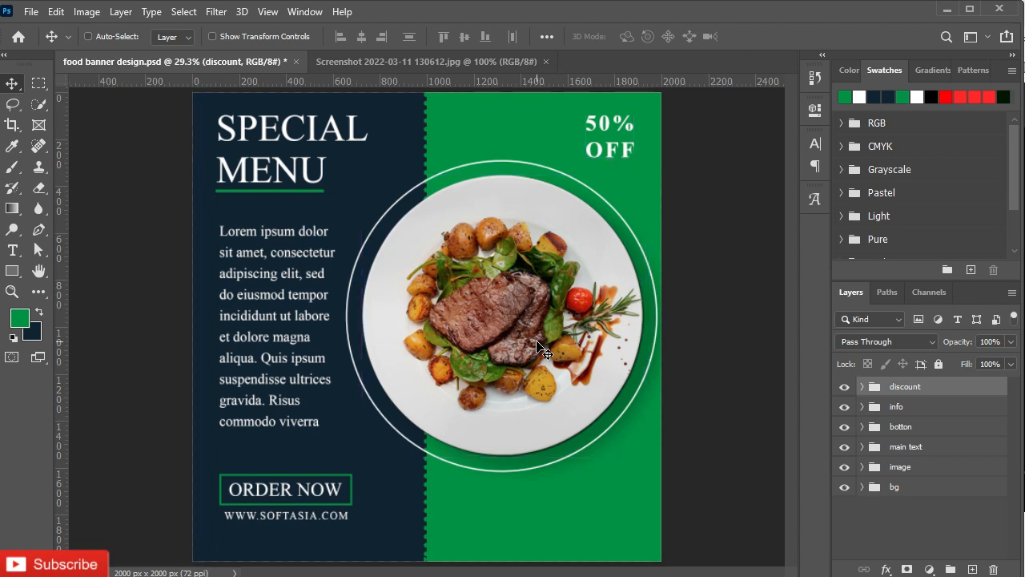
key(ctrl+minus)
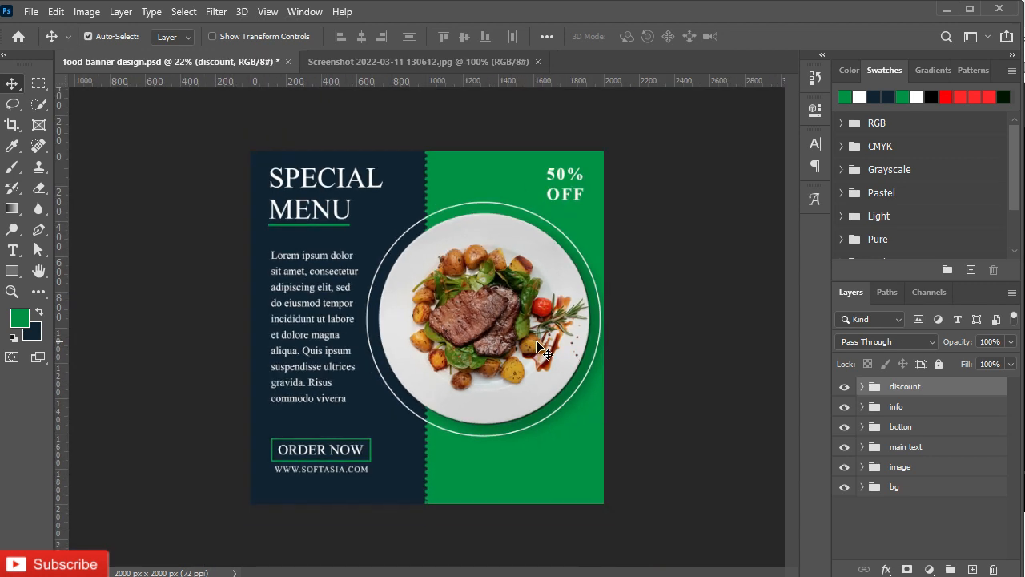
key(ctrl+minus)
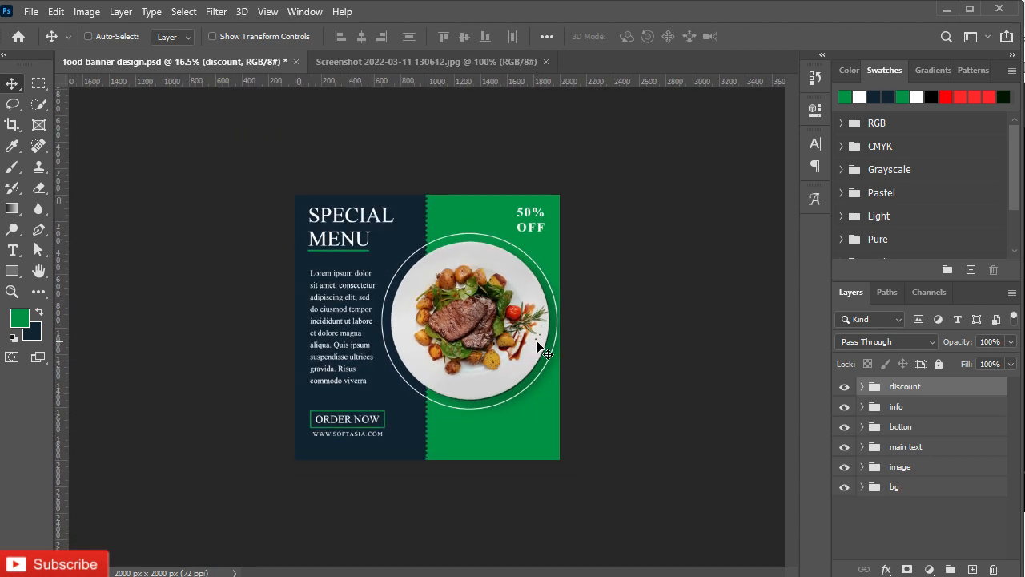
key(ctrl+0)
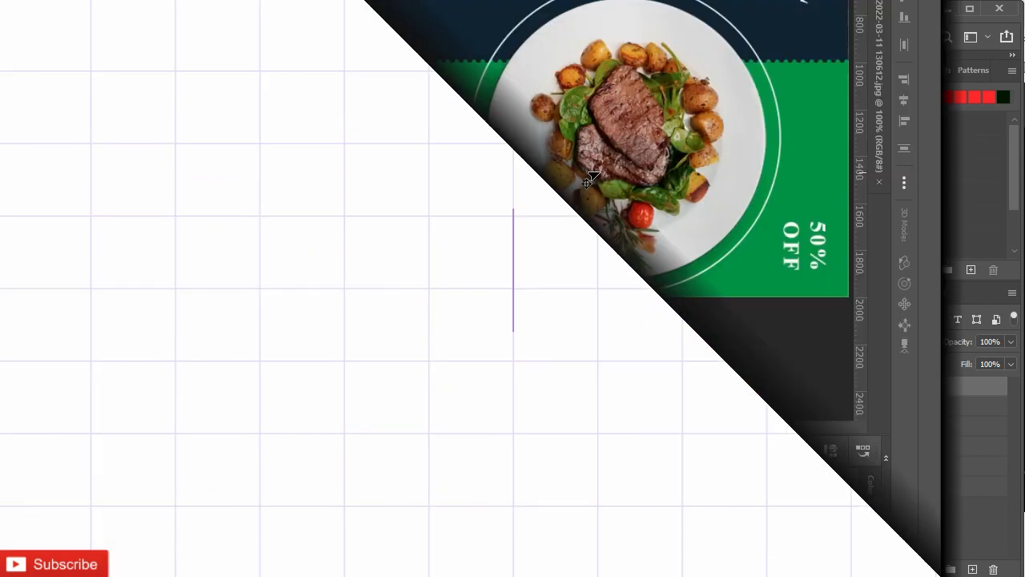